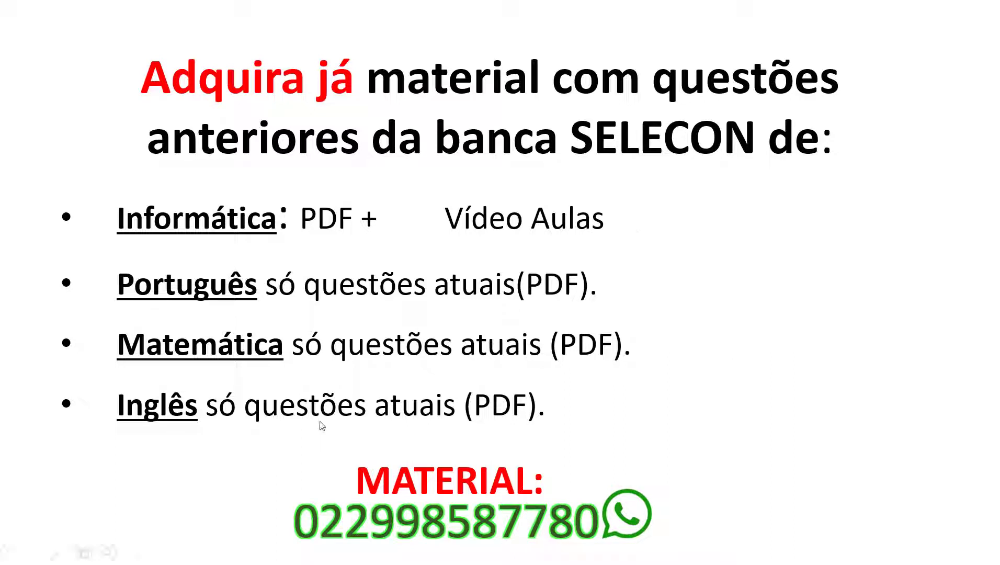
Switch to the yellow highlighter and highlight 'PDF +' and 'Vídeo Aulas' beside Informática.
{"action": "left_click", "coordinate": [58, 552]}
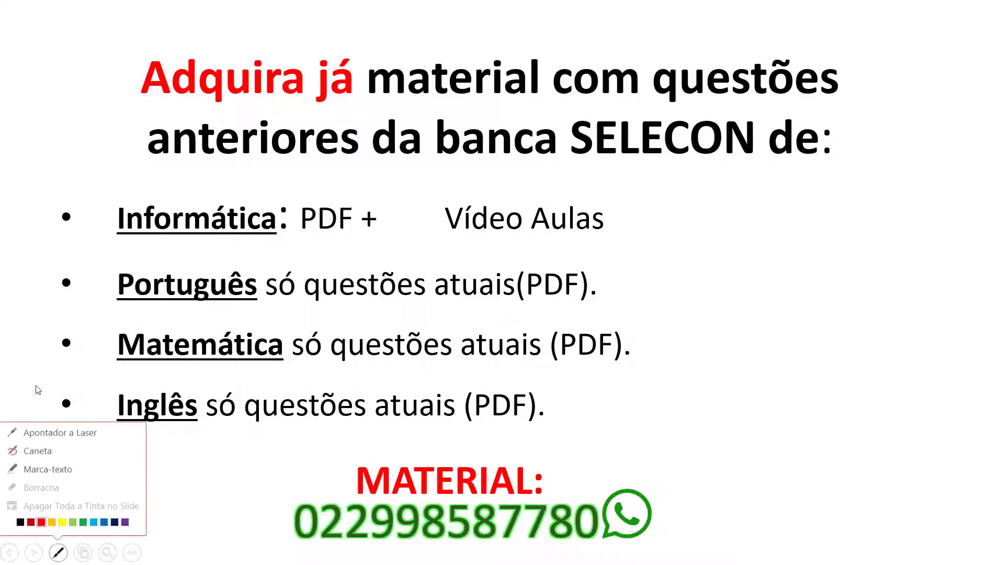
{"action": "left_click", "coordinate": [47, 469]}
{"action": "left_click_drag", "start_coordinate": [290, 234], "coordinate": [382, 231]}
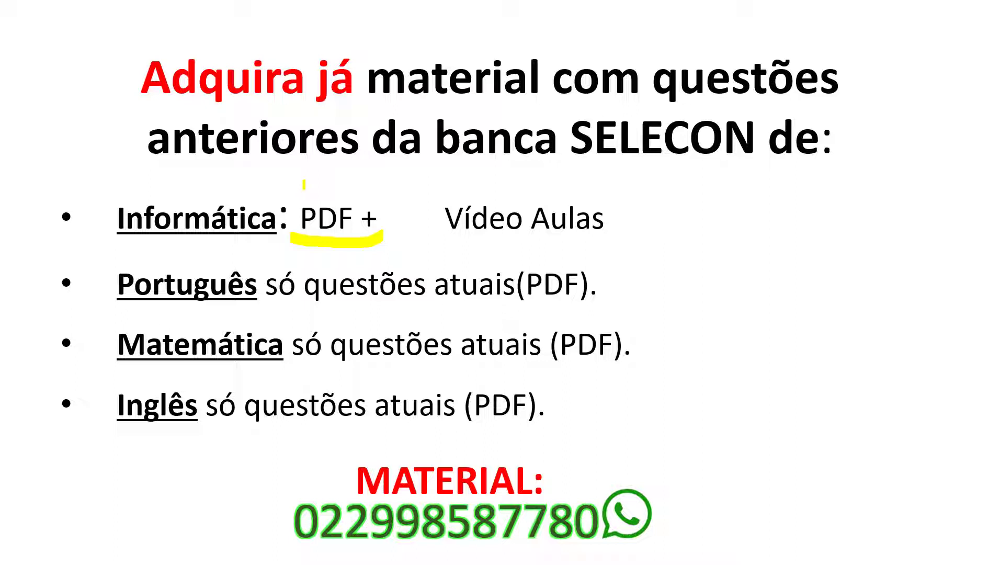
{"action": "left_click_drag", "start_coordinate": [438, 235], "coordinate": [612, 238]}
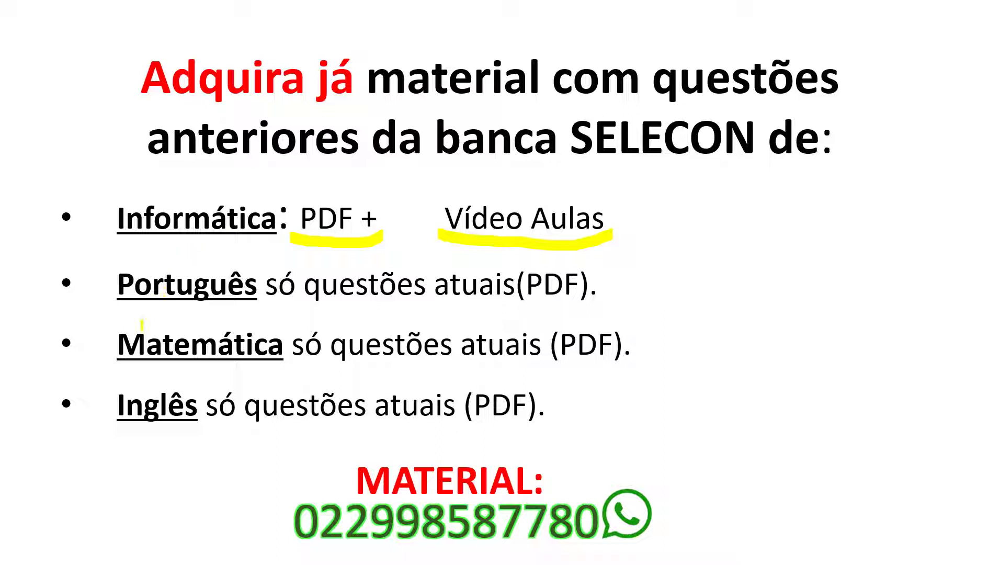
Draw a curve down to the Inglês line, arc the MATERIAL contact line, then advance the slide.
{"action": "mouse_move", "coordinate": [584, 250]}
{"action": "left_mouse_down"}
{"action": "mouse_move", "coordinate": [664, 314]}
{"action": "mouse_move", "coordinate": [590, 447]}
{"action": "mouse_move", "coordinate": [507, 440]}
{"action": "left_mouse_up"}
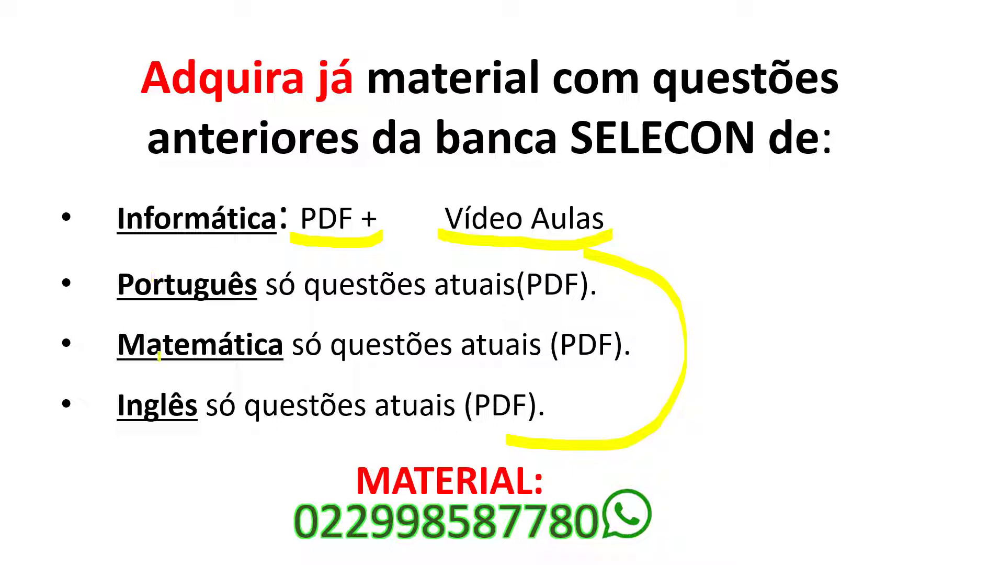
{"action": "left_click_drag", "start_coordinate": [281, 449], "coordinate": [268, 558]}
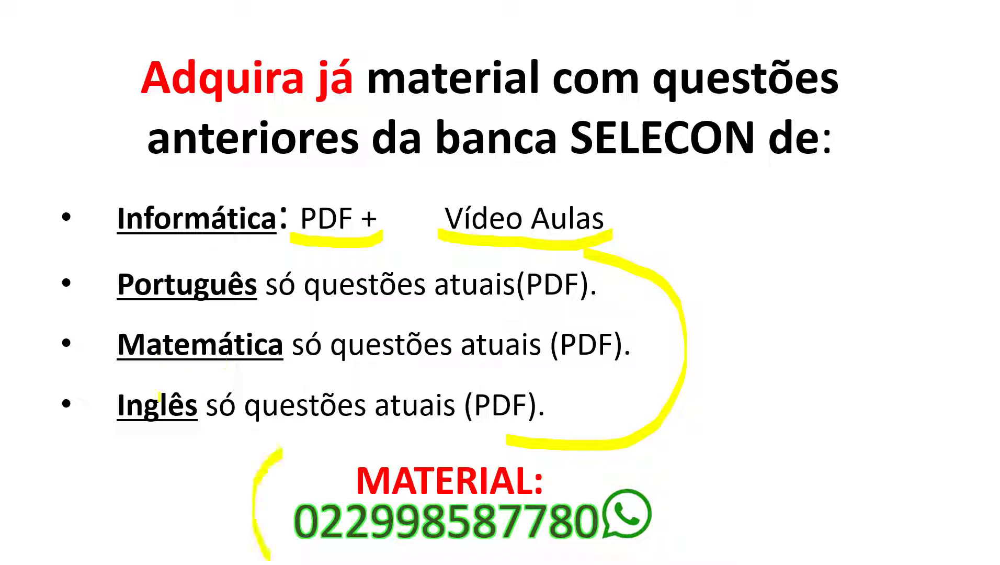
{"action": "key", "text": "Right"}
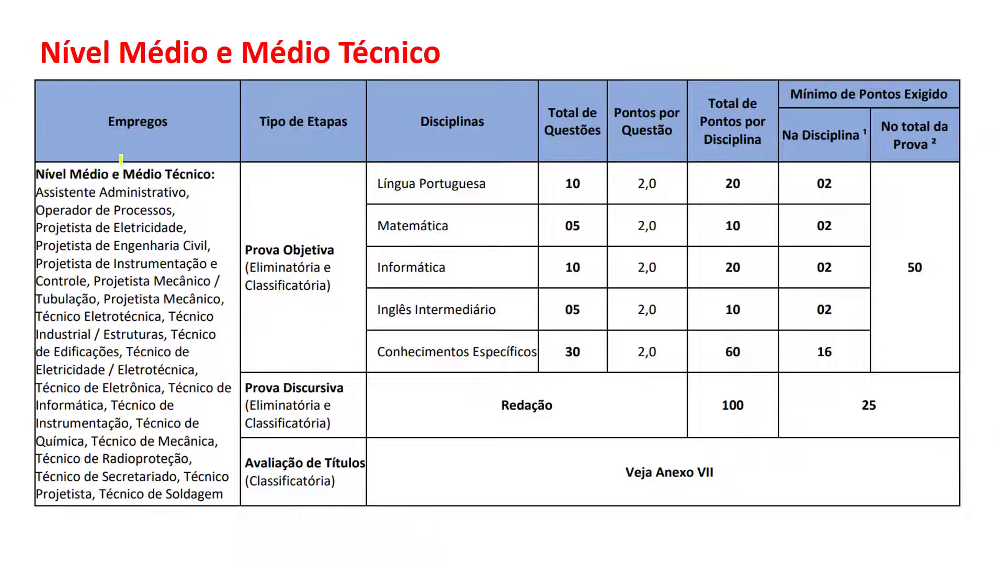
Highlight the Nível Médio e Médio Técnico heading, Disciplinas heading and Língua Portuguesa row, then advance.
{"action": "left_click_drag", "start_coordinate": [28, 142], "coordinate": [172, 147]}
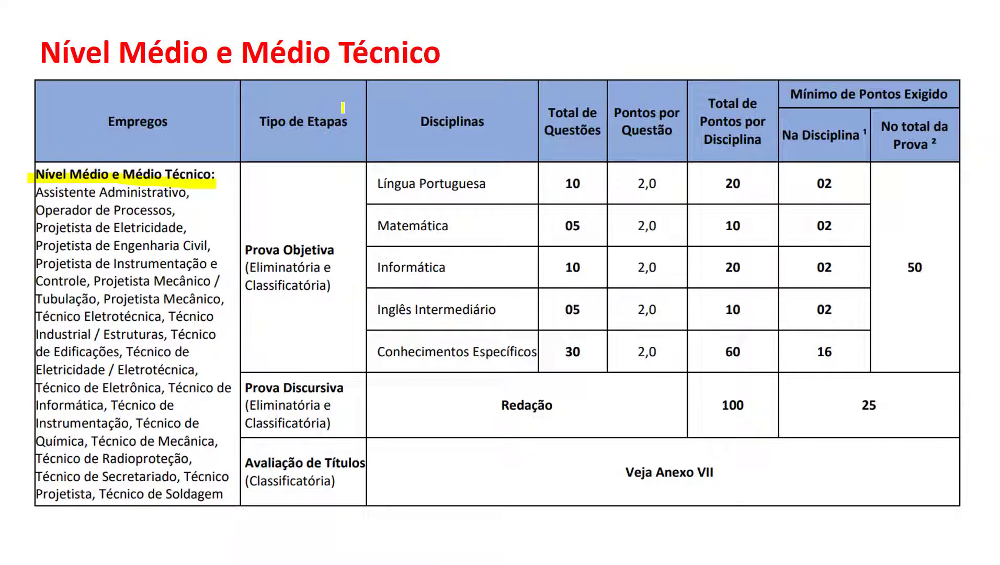
{"action": "left_click_drag", "start_coordinate": [417, 130], "coordinate": [504, 131]}
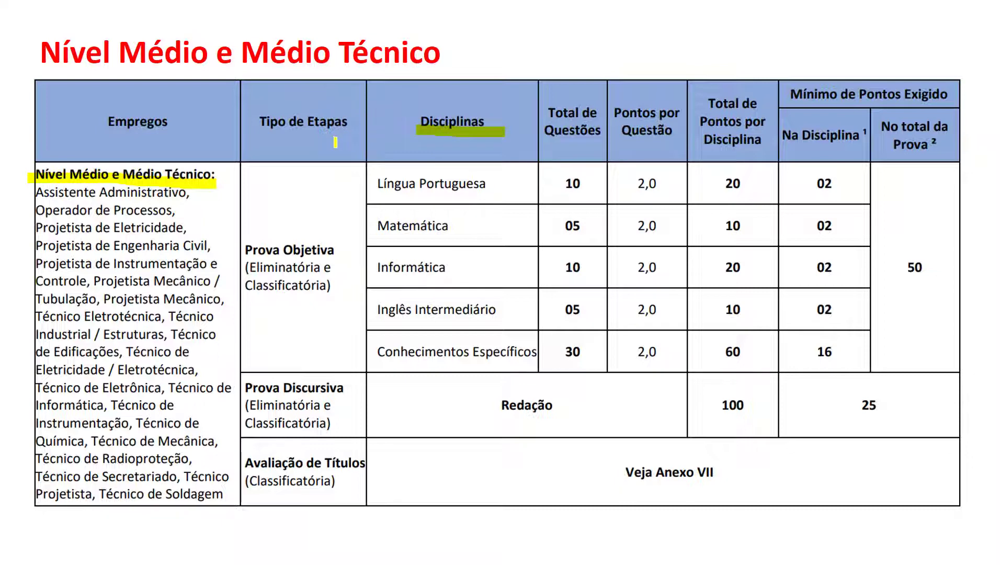
{"action": "left_click_drag", "start_coordinate": [376, 196], "coordinate": [486, 196]}
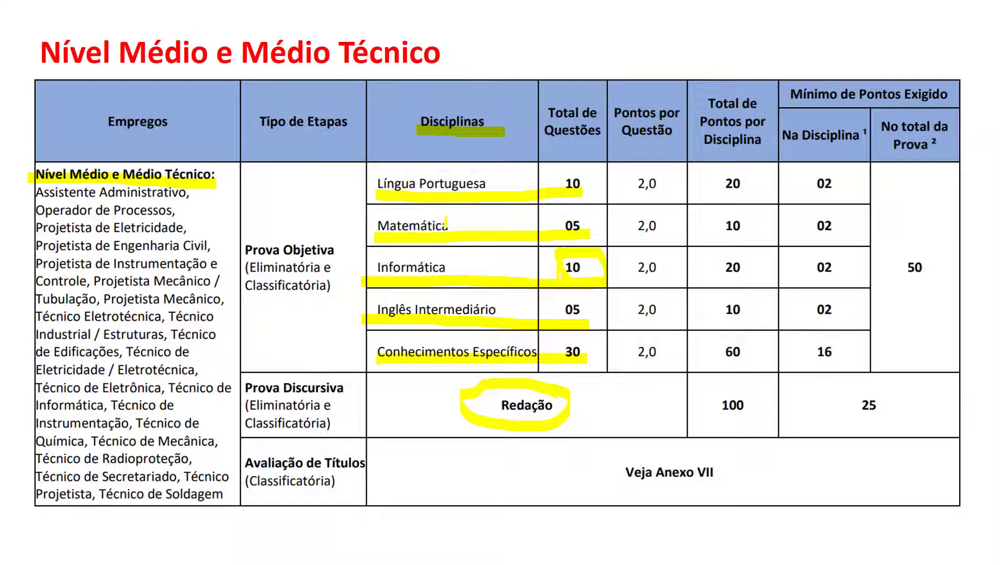
{"action": "key", "text": "Right"}
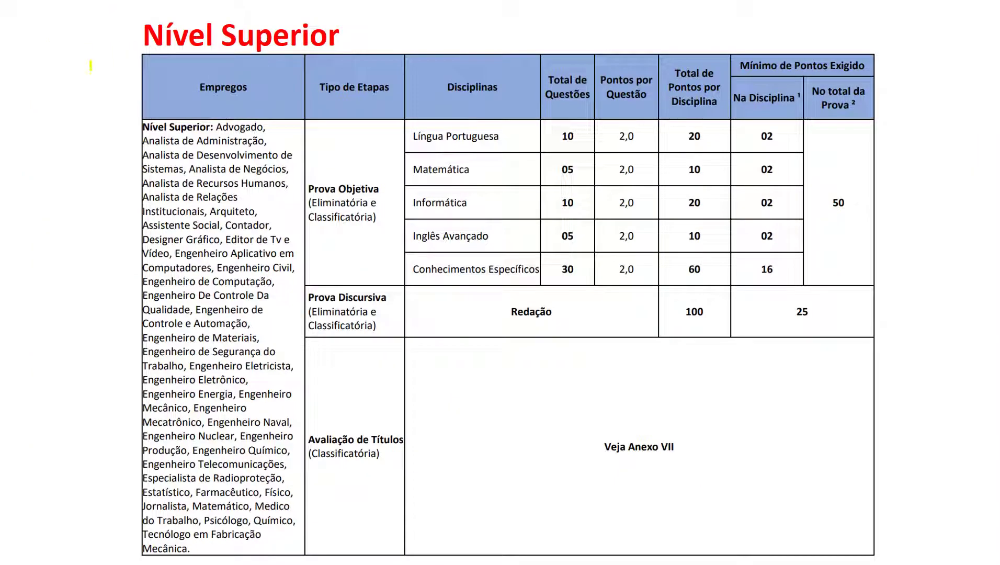
Underline the Nível Superior title and the Português, Matemática, Informática, Inglês and Conhecimentos Específicos rows, then advance.
{"action": "left_click_drag", "start_coordinate": [131, 56], "coordinate": [412, 56]}
{"action": "left_click_drag", "start_coordinate": [139, 127], "coordinate": [219, 127]}
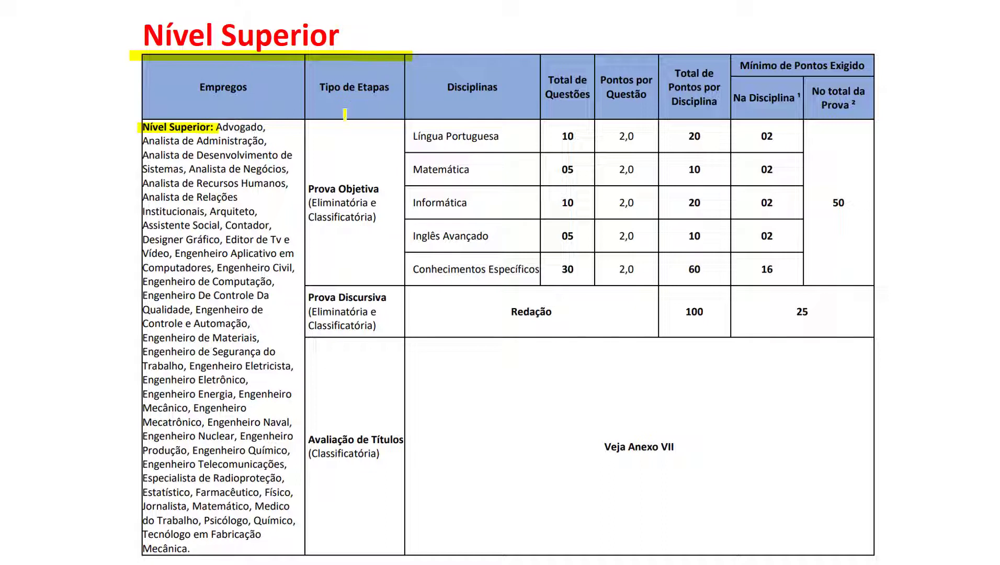
{"action": "left_click_drag", "start_coordinate": [417, 147], "coordinate": [591, 146]}
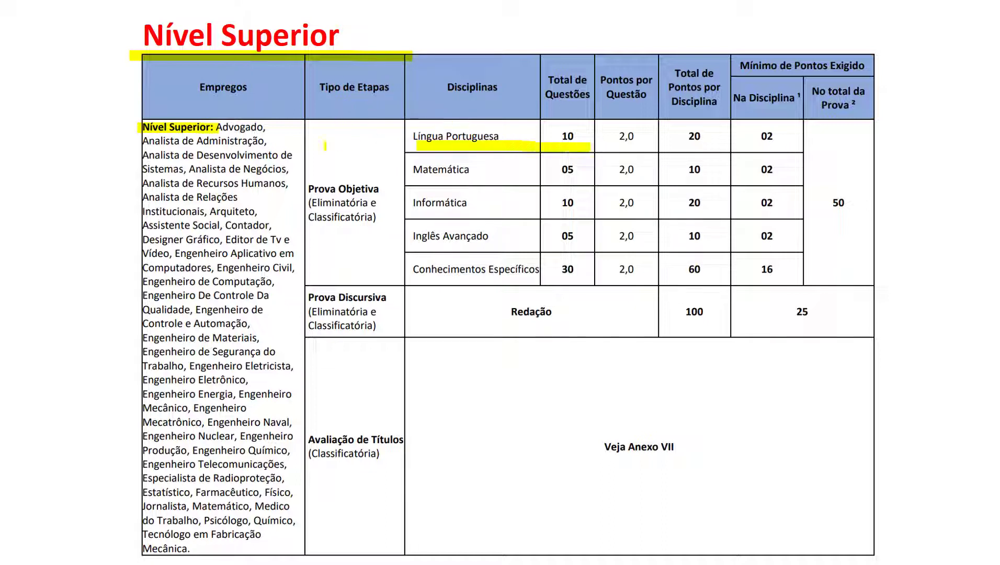
{"action": "left_click_drag", "start_coordinate": [406, 181], "coordinate": [594, 181]}
{"action": "left_click_drag", "start_coordinate": [413, 213], "coordinate": [589, 211]}
{"action": "left_click_drag", "start_coordinate": [406, 253], "coordinate": [586, 252]}
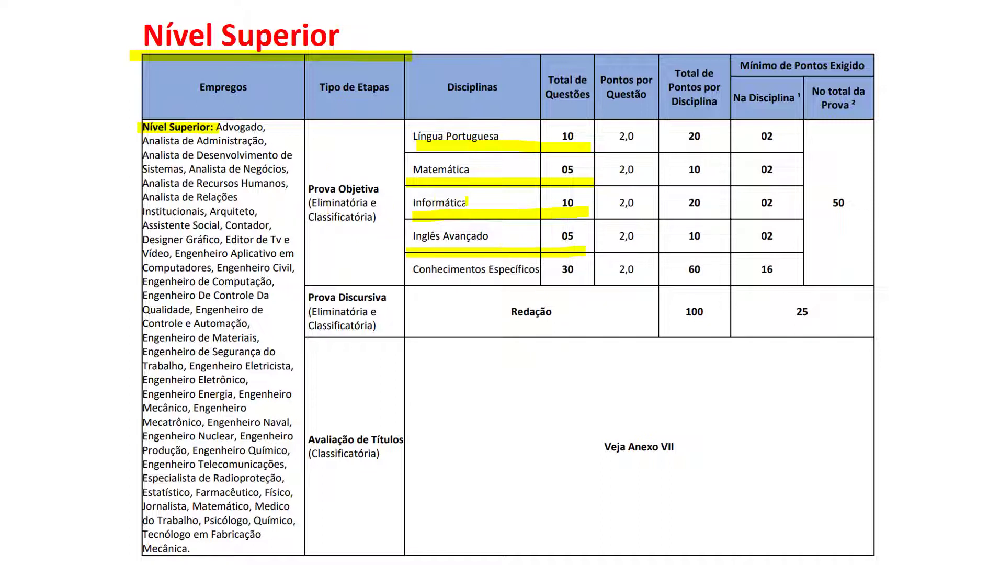
{"action": "mouse_move", "coordinate": [410, 279]}
{"action": "left_mouse_down"}
{"action": "mouse_move", "coordinate": [585, 280]}
{"action": "mouse_move", "coordinate": [480, 322]}
{"action": "mouse_move", "coordinate": [565, 313]}
{"action": "mouse_move", "coordinate": [555, 308]}
{"action": "left_mouse_up"}
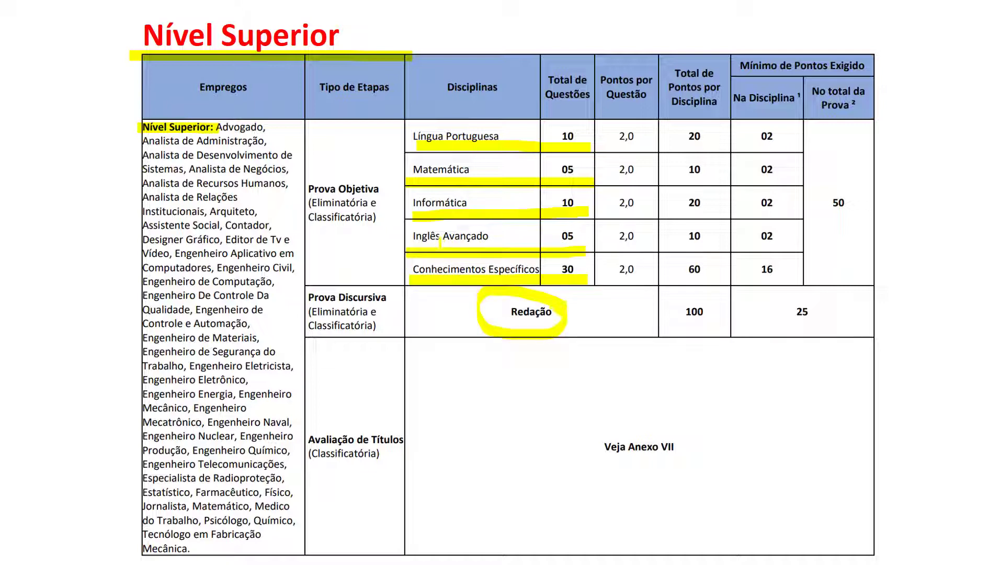
{"action": "key", "text": "Right"}
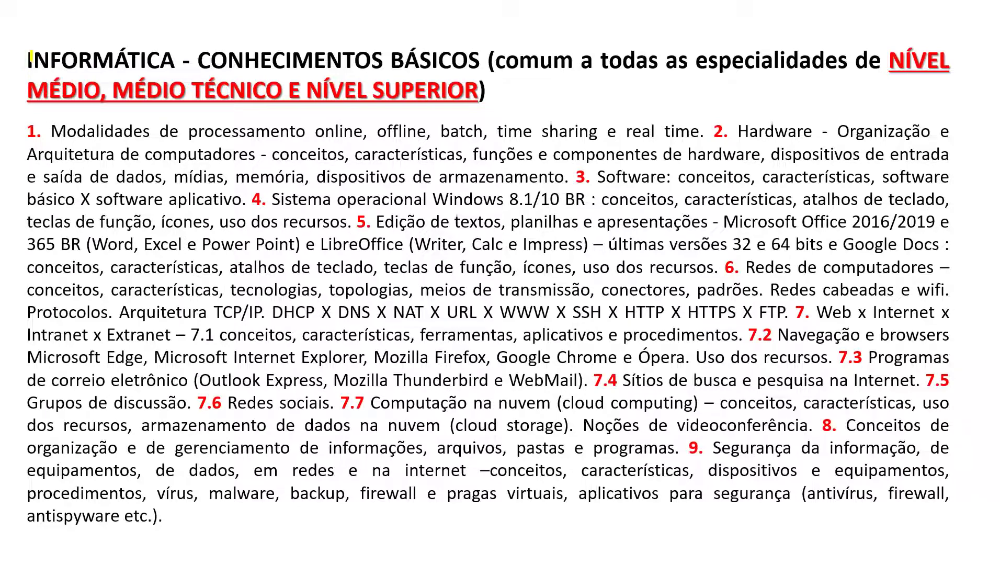
Draw a margin line, circle '2. Hardware', underline item 4 (Windows) and mark armazenamento.
{"action": "mouse_move", "coordinate": [21, 55]}
{"action": "left_mouse_down"}
{"action": "mouse_move", "coordinate": [1, 520]}
{"action": "mouse_move", "coordinate": [29, 542]}
{"action": "left_mouse_up"}
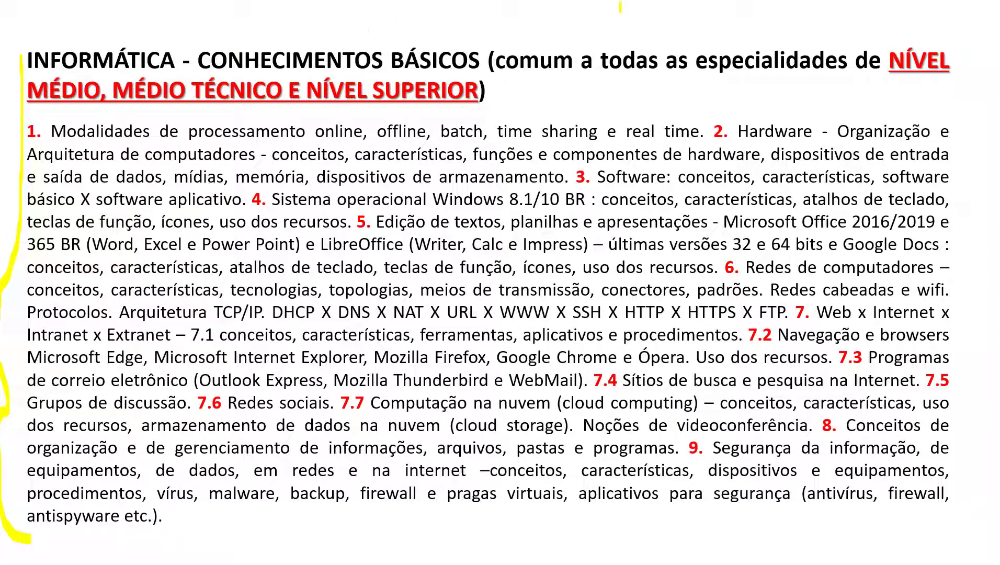
{"action": "mouse_move", "coordinate": [756, 104]}
{"action": "left_mouse_down"}
{"action": "mouse_move", "coordinate": [699, 134]}
{"action": "mouse_move", "coordinate": [785, 147]}
{"action": "mouse_move", "coordinate": [818, 119]}
{"action": "mouse_move", "coordinate": [636, 107]}
{"action": "mouse_move", "coordinate": [640, 84]}
{"action": "mouse_move", "coordinate": [676, 117]}
{"action": "left_mouse_up"}
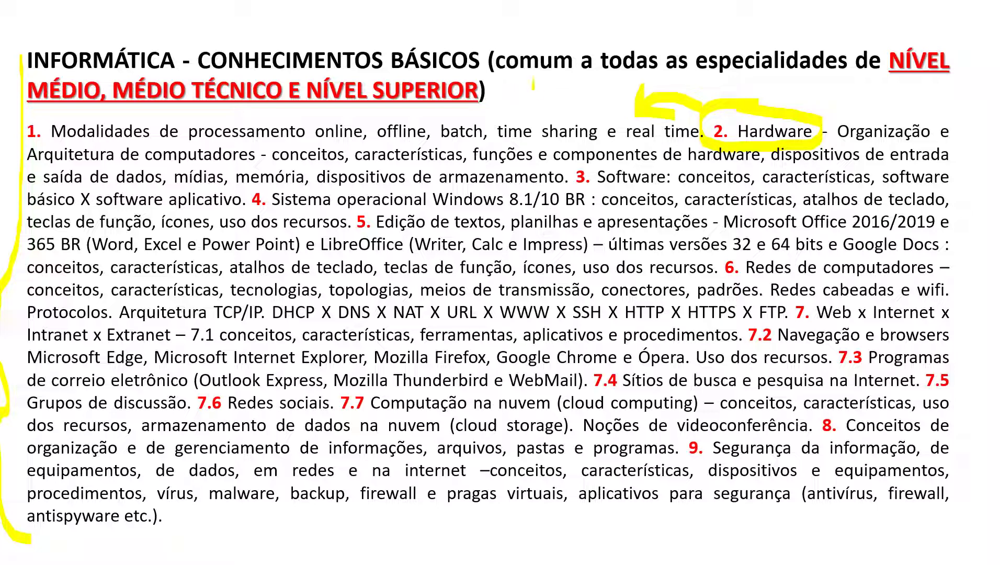
{"action": "mouse_move", "coordinate": [275, 180]}
{"action": "left_mouse_down"}
{"action": "mouse_move", "coordinate": [246, 207]}
{"action": "mouse_move", "coordinate": [360, 222]}
{"action": "mouse_move", "coordinate": [572, 205]}
{"action": "mouse_move", "coordinate": [596, 190]}
{"action": "mouse_move", "coordinate": [246, 189]}
{"action": "left_mouse_up"}
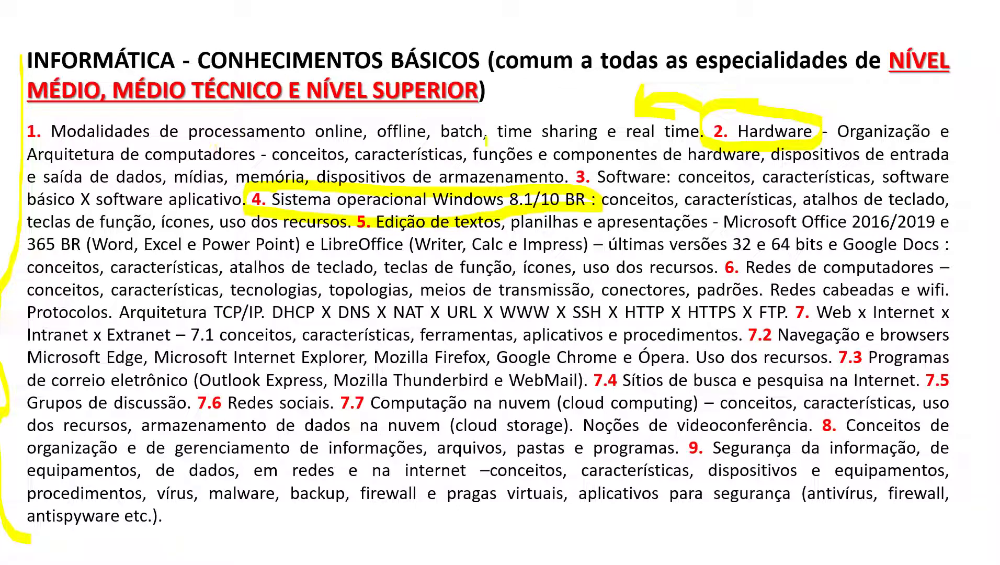
{"action": "mouse_move", "coordinate": [596, 158]}
{"action": "left_mouse_down"}
{"action": "mouse_move", "coordinate": [567, 182]}
{"action": "mouse_move", "coordinate": [596, 169]}
{"action": "left_mouse_up"}
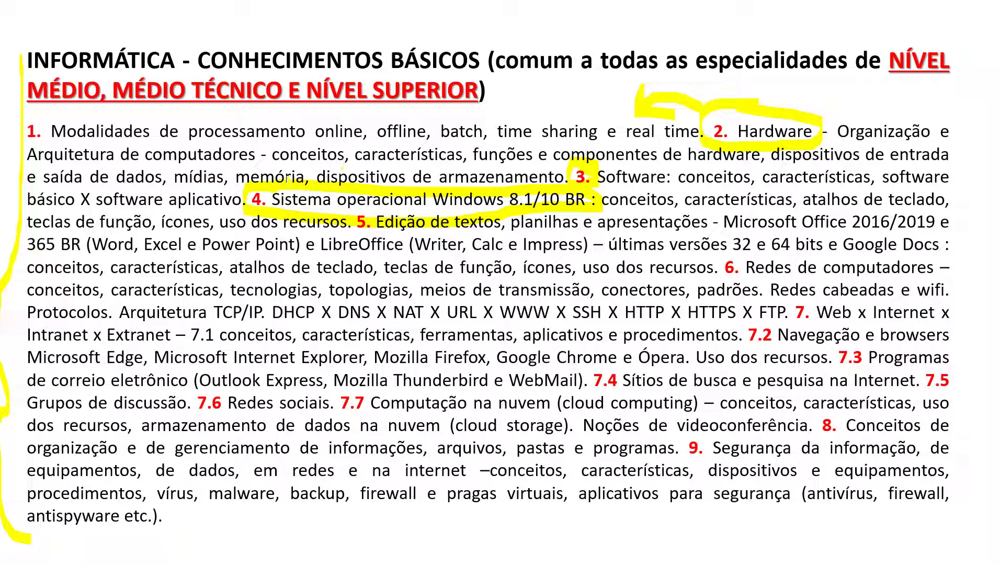
Highlight Word, Writer, Excel and Calc, underline tecnologias and topologias in item 6, then advance.
{"action": "left_click_drag", "start_coordinate": [85, 239], "coordinate": [128, 241]}
{"action": "left_click_drag", "start_coordinate": [416, 250], "coordinate": [450, 241]}
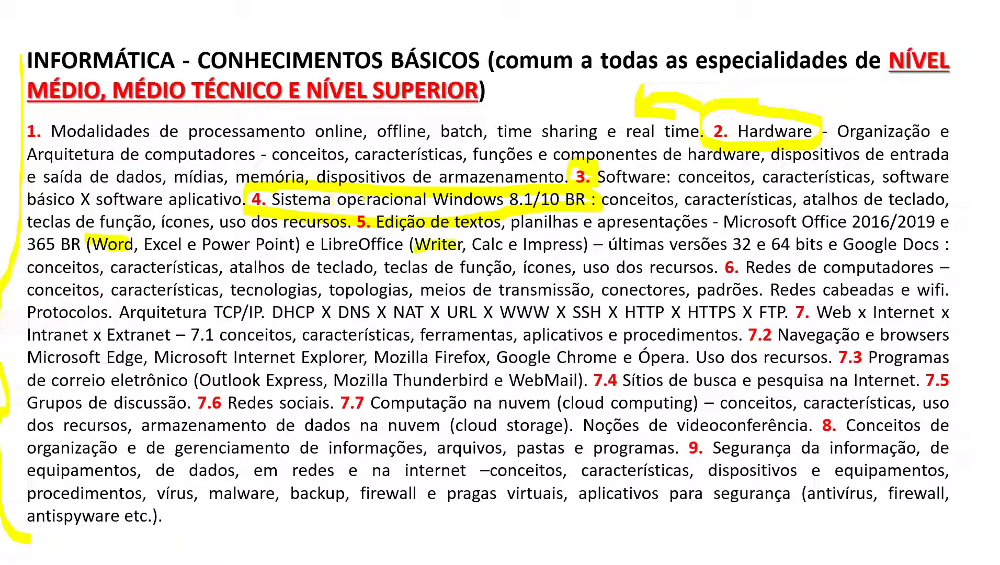
{"action": "left_click_drag", "start_coordinate": [147, 246], "coordinate": [185, 246]}
{"action": "left_click_drag", "start_coordinate": [472, 247], "coordinate": [503, 246]}
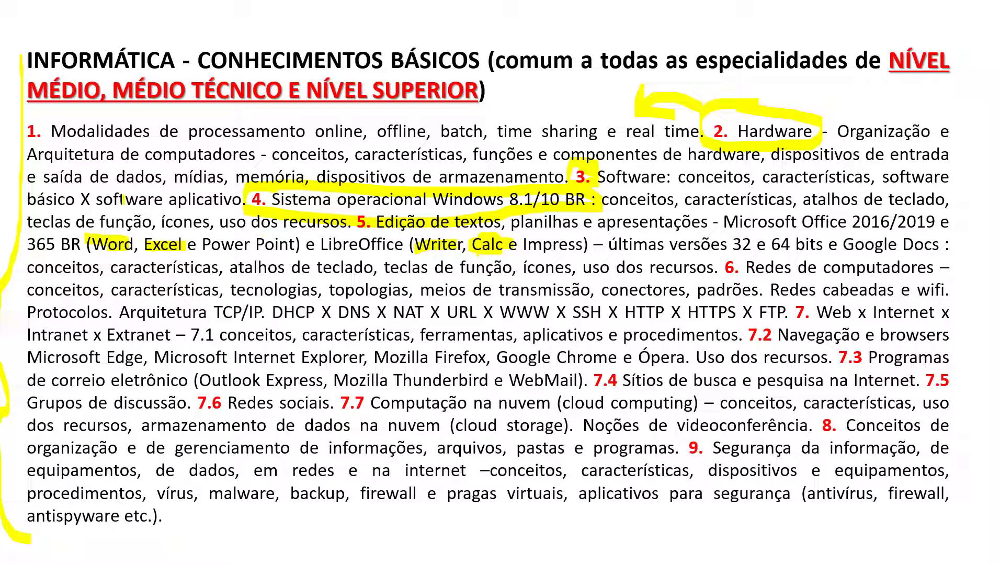
{"action": "mouse_move", "coordinate": [162, 252]}
{"action": "left_mouse_down"}
{"action": "mouse_move", "coordinate": [363, 299]}
{"action": "mouse_move", "coordinate": [479, 254]}
{"action": "left_mouse_up"}
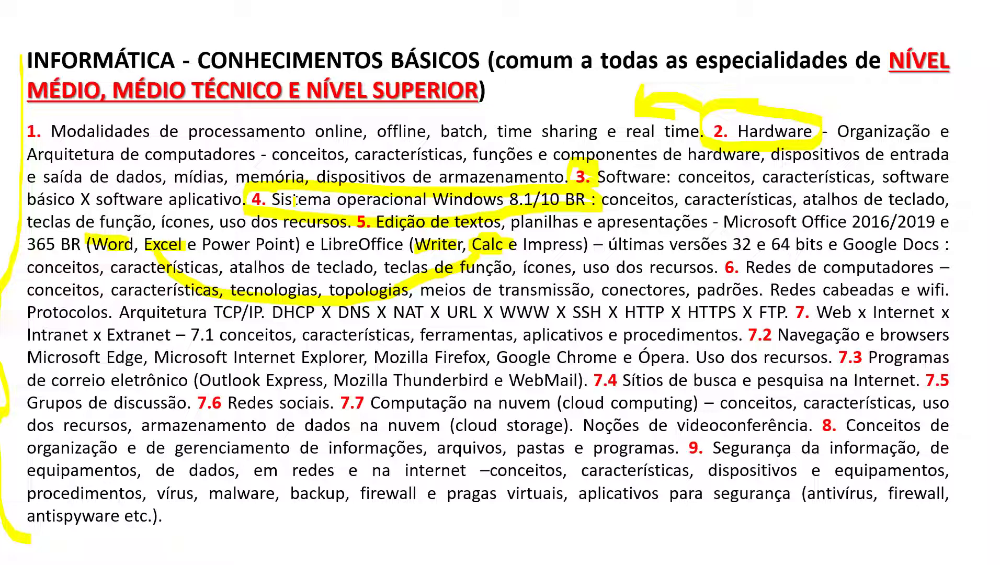
{"action": "key", "text": "Right"}
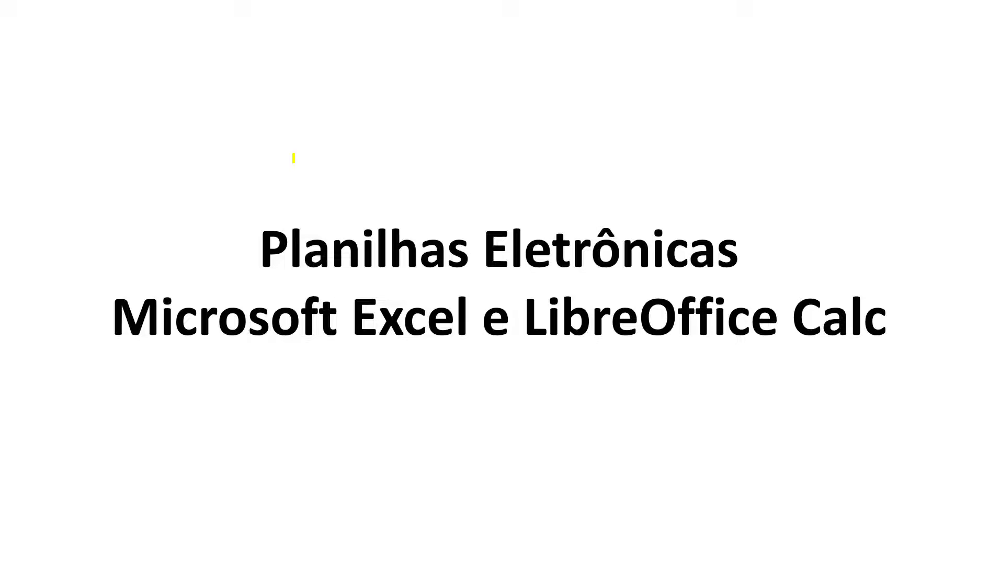
Advance past the Funções do Excel slide to end the slideshow and reach workbook Pasta1.
{"action": "key", "text": "Right"}
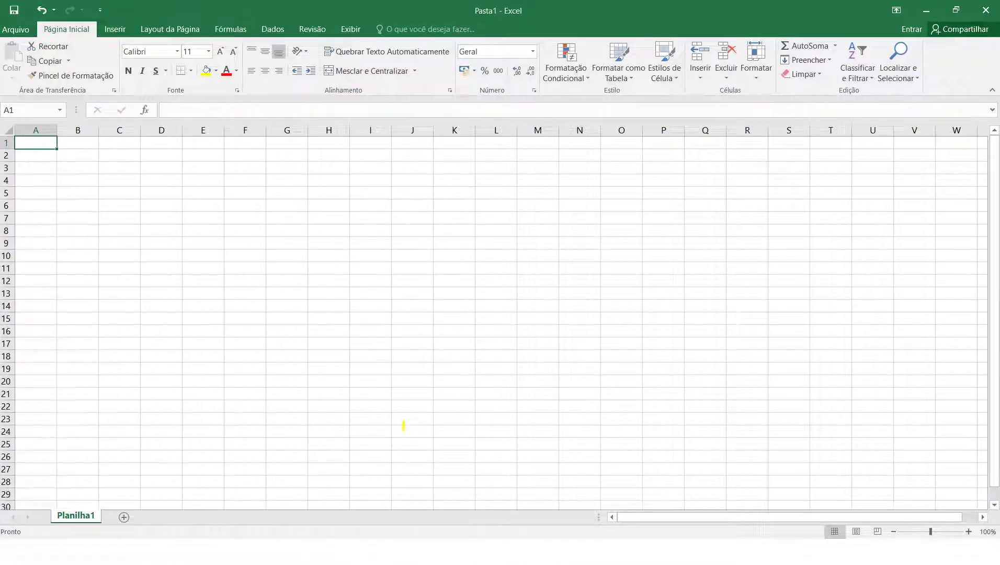
Ctrl+scroll to zoom the empty Planilha1 sheet in to 280%.
{"action": "scroll", "coordinate": [198, 212], "scroll_direction": "up", "scroll_amount": 3, "text": "ctrl"}
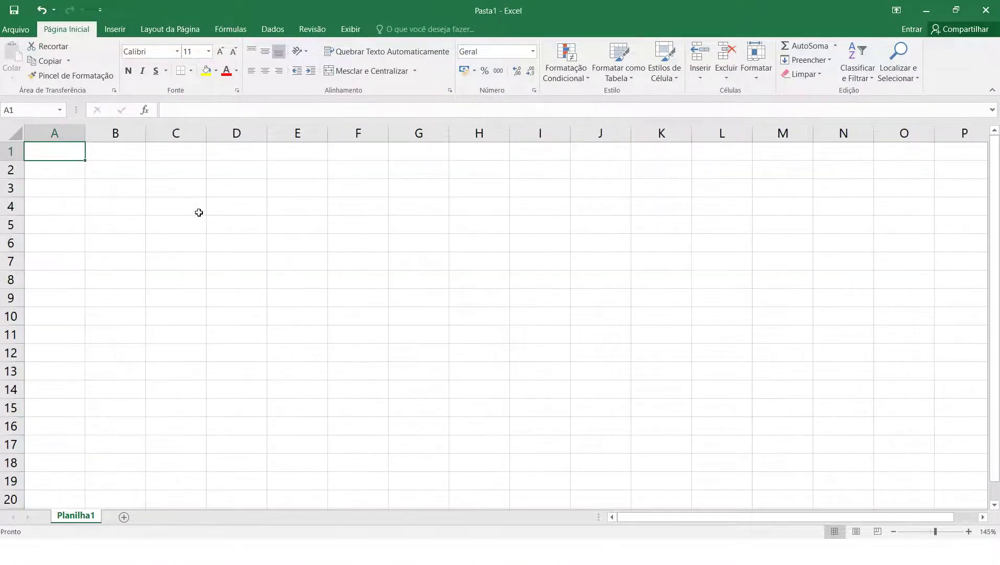
{"action": "scroll", "coordinate": [197, 212], "scroll_direction": "up", "scroll_amount": 3, "text": "ctrl"}
{"action": "scroll", "coordinate": [196, 212], "scroll_direction": "up", "scroll_amount": 5, "text": "ctrl"}
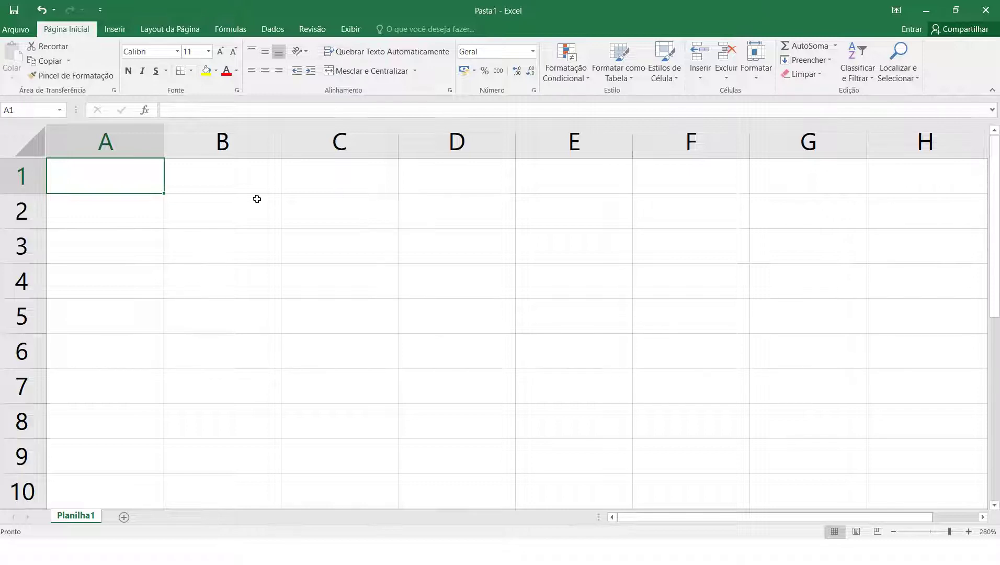
Select blocks of cells from A1 and move the active cell with arrow keys, then clear to one cell.
{"action": "mouse_move", "coordinate": [139, 167]}
{"action": "left_mouse_down"}
{"action": "mouse_move", "coordinate": [234, 147]}
{"action": "mouse_move", "coordinate": [404, 198]}
{"action": "mouse_move", "coordinate": [447, 346]}
{"action": "mouse_move", "coordinate": [536, 358]}
{"action": "mouse_move", "coordinate": [691, 455]}
{"action": "left_mouse_up"}
{"action": "left_click", "coordinate": [315, 230]}
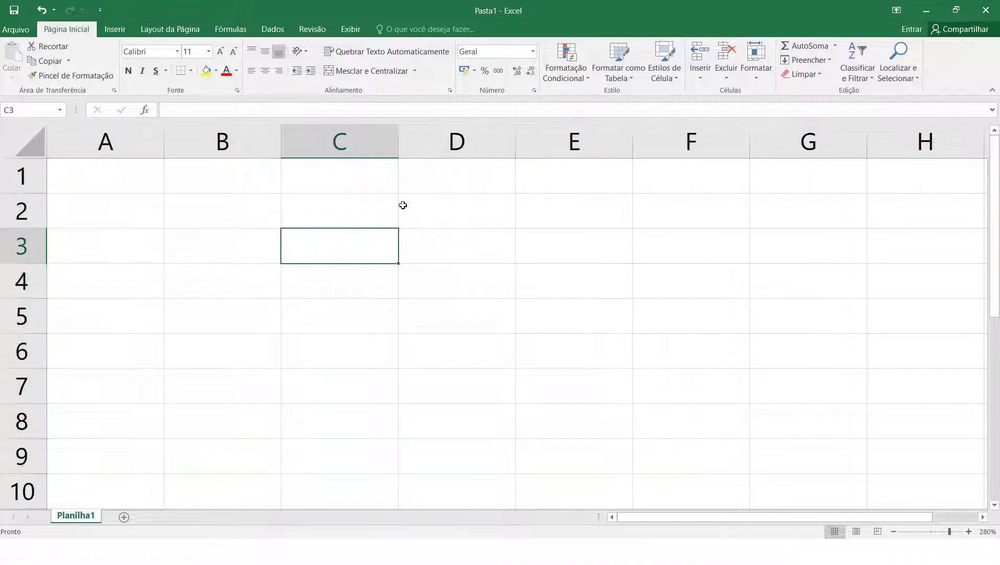
{"action": "key", "text": "Right"}
{"action": "key", "text": "Right"}
{"action": "key", "text": "Left"}
{"action": "key", "text": "Down"}
{"action": "key", "text": "Down"}
{"action": "mouse_move", "coordinate": [99, 165]}
{"action": "left_mouse_down"}
{"action": "mouse_move", "coordinate": [397, 174]}
{"action": "mouse_move", "coordinate": [592, 364]}
{"action": "mouse_move", "coordinate": [662, 388]}
{"action": "mouse_move", "coordinate": [580, 357]}
{"action": "mouse_move", "coordinate": [478, 341]}
{"action": "mouse_move", "coordinate": [626, 370]}
{"action": "mouse_move", "coordinate": [615, 363]}
{"action": "left_mouse_up"}
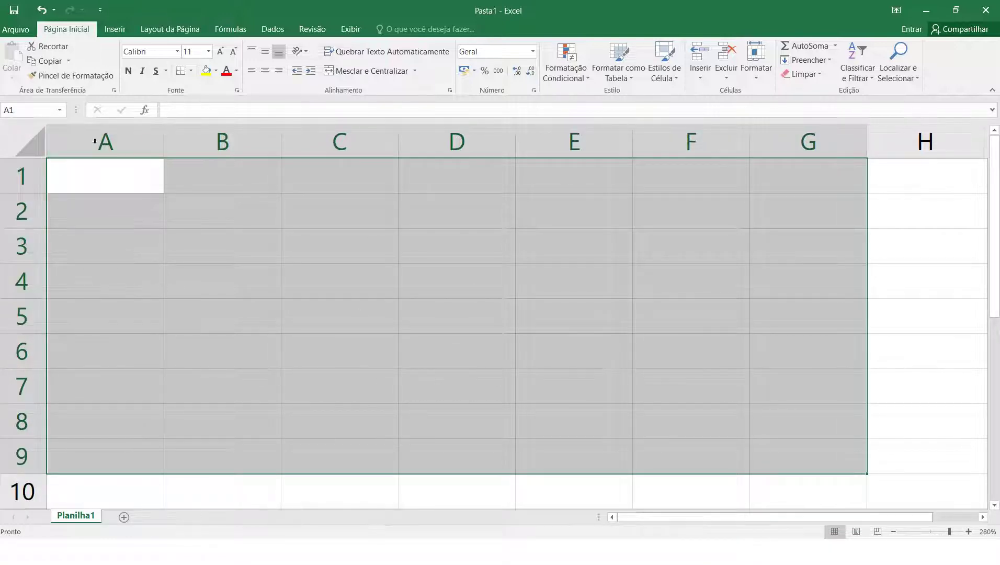
{"action": "key", "text": "Escape"}
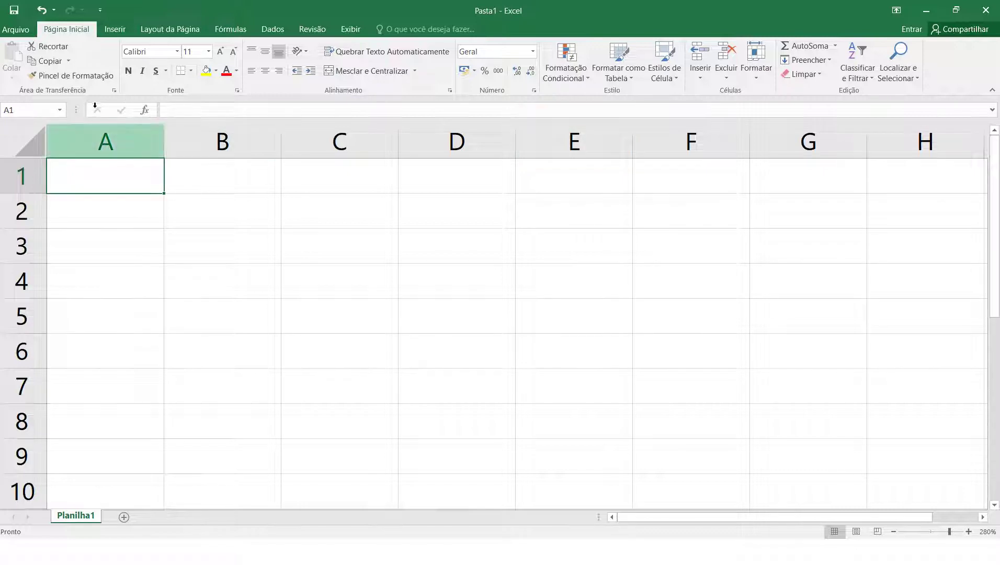
Select whole columns A through G one by one, then step back leftward to column B.
{"action": "left_click", "coordinate": [96, 110]}
{"action": "left_click", "coordinate": [234, 111]}
{"action": "left_click", "coordinate": [354, 111]}
{"action": "left_click", "coordinate": [457, 111]}
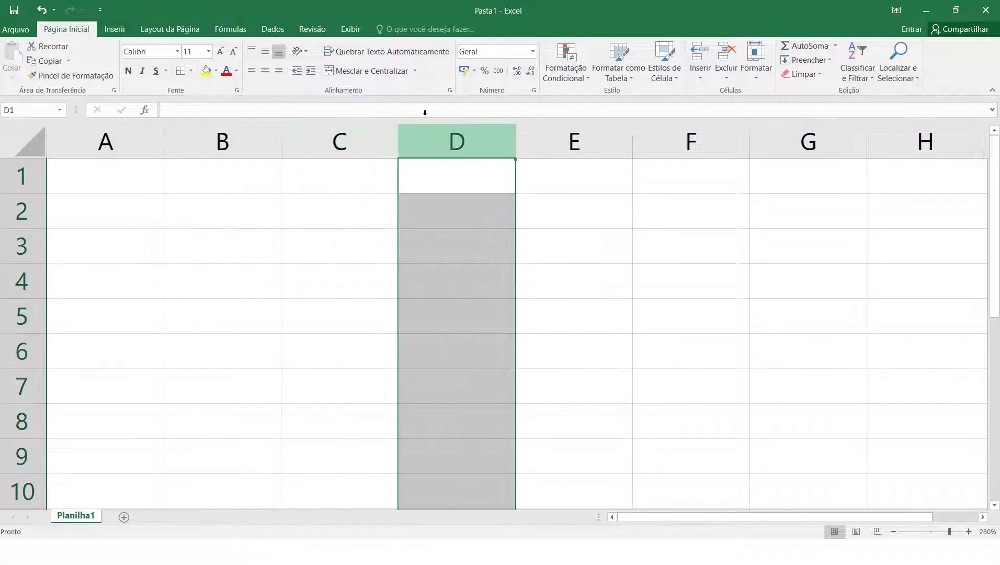
{"action": "left_click", "coordinate": [574, 111]}
{"action": "left_click", "coordinate": [690, 111]}
{"action": "left_click", "coordinate": [808, 111]}
{"action": "left_click", "coordinate": [691, 111]}
{"action": "left_click", "coordinate": [574, 111]}
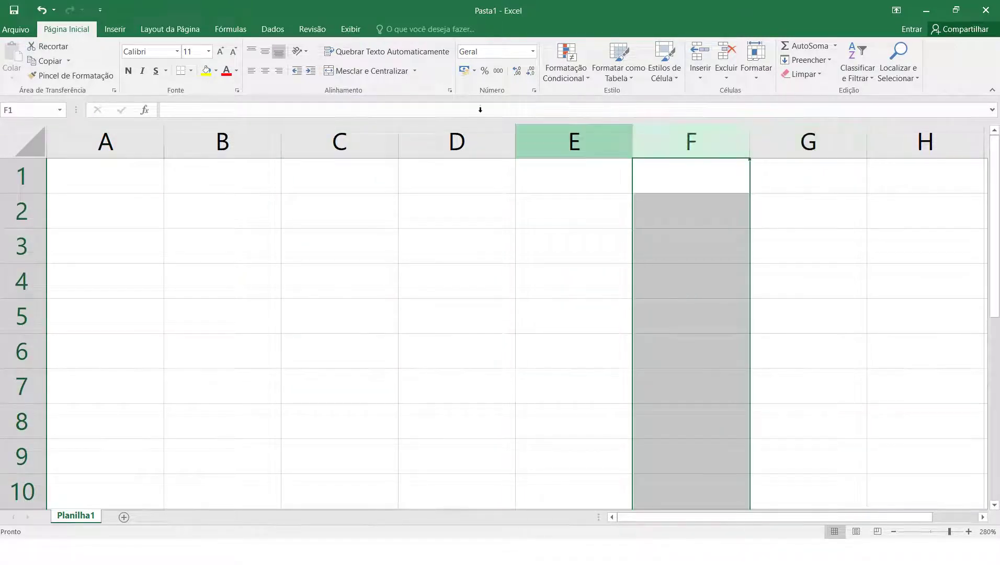
{"action": "left_click", "coordinate": [457, 111]}
{"action": "left_click", "coordinate": [339, 111]}
{"action": "left_click", "coordinate": [222, 111]}
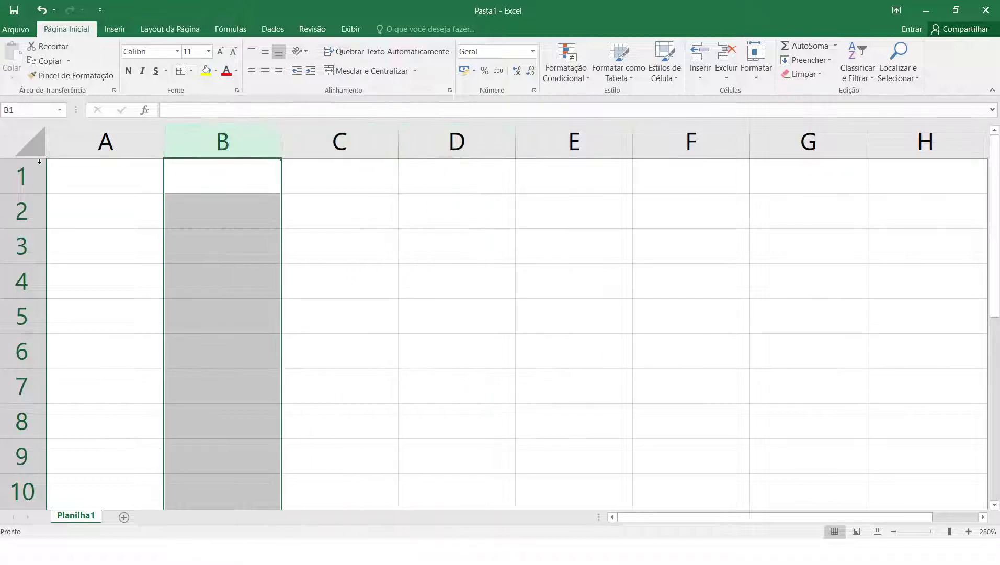
Select whole rows 1 through 6 one at a time.
{"action": "left_click", "coordinate": [8, 146]}
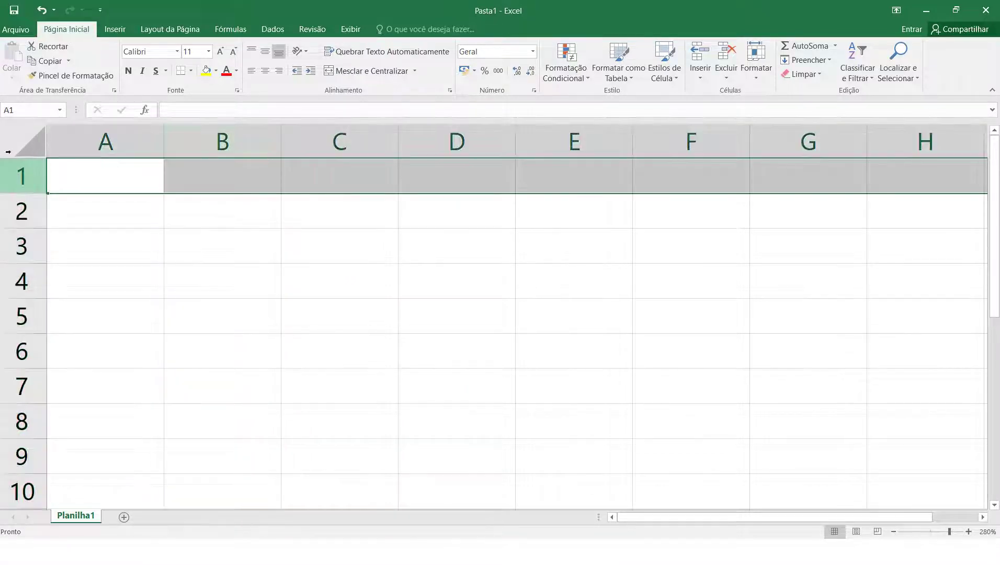
{"action": "left_click", "coordinate": [10, 183]}
{"action": "left_click", "coordinate": [12, 219]}
{"action": "left_click", "coordinate": [13, 257]}
{"action": "left_click", "coordinate": [15, 292]}
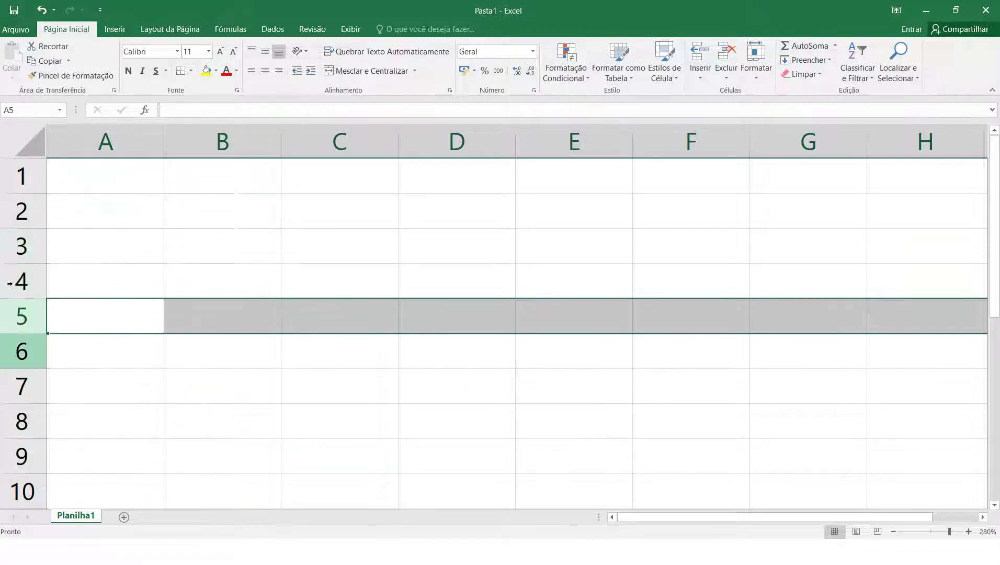
{"action": "left_click", "coordinate": [16, 327]}
Select column A and row 1, return to A1, then select the block A1 through F8.
{"action": "left_click", "coordinate": [87, 141]}
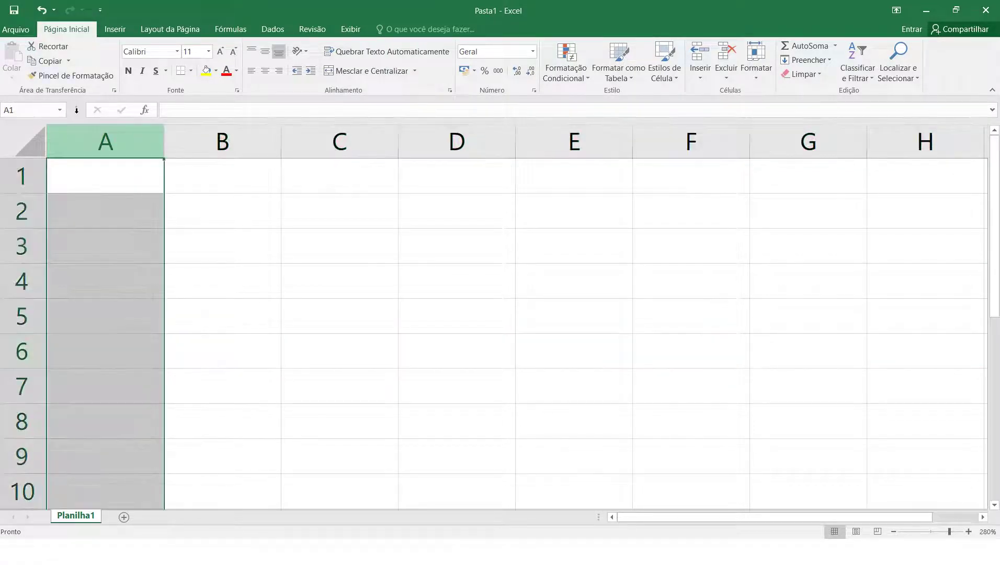
{"action": "left_click", "coordinate": [15, 175]}
{"action": "key", "text": "ctrl+Home"}
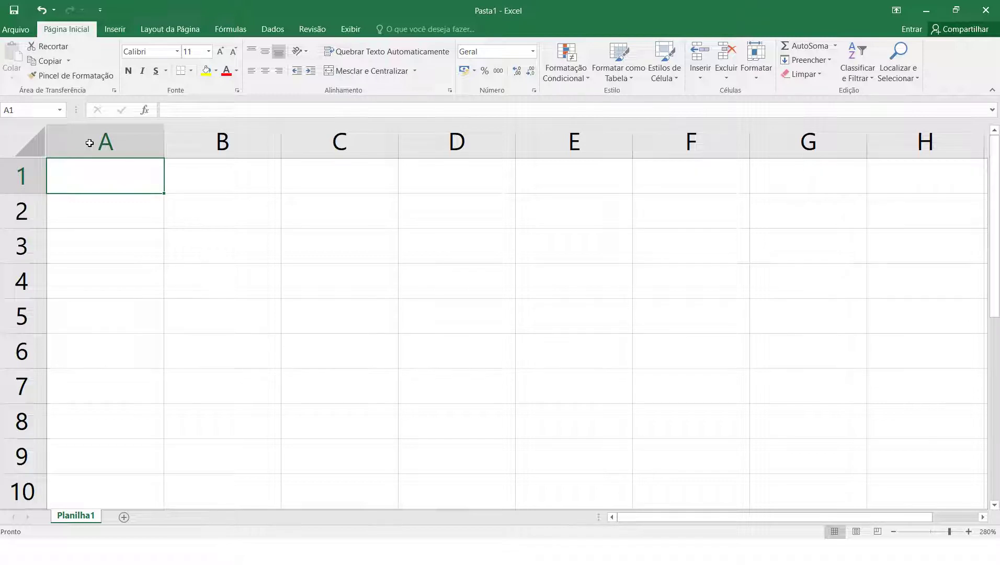
{"action": "left_click_drag", "start_coordinate": [89, 167], "coordinate": [550, 348]}
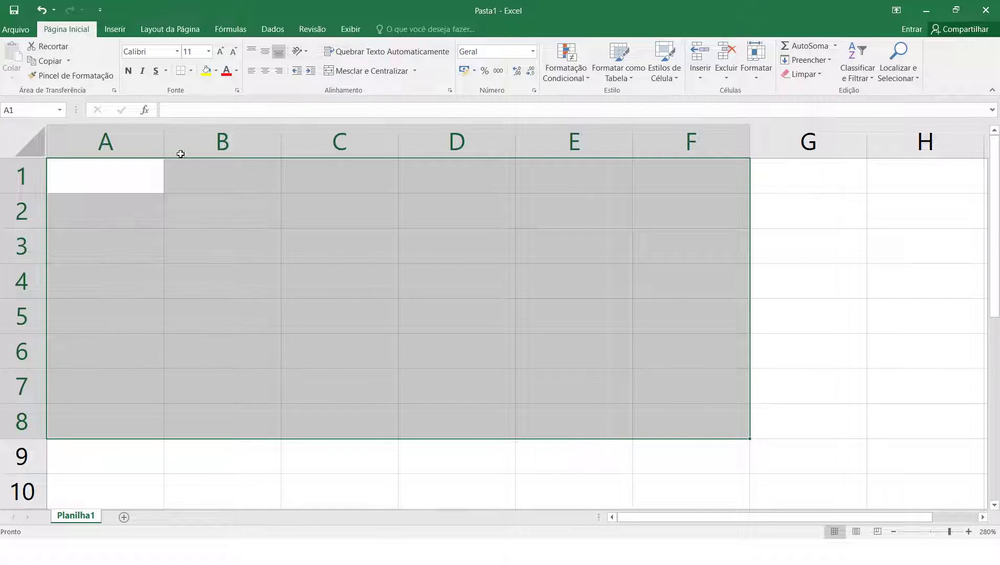
Enter 2, 3 and 4 in cells A1, B1 and C1, then move around the cells with arrow keys.
{"action": "left_click", "coordinate": [123, 177]}
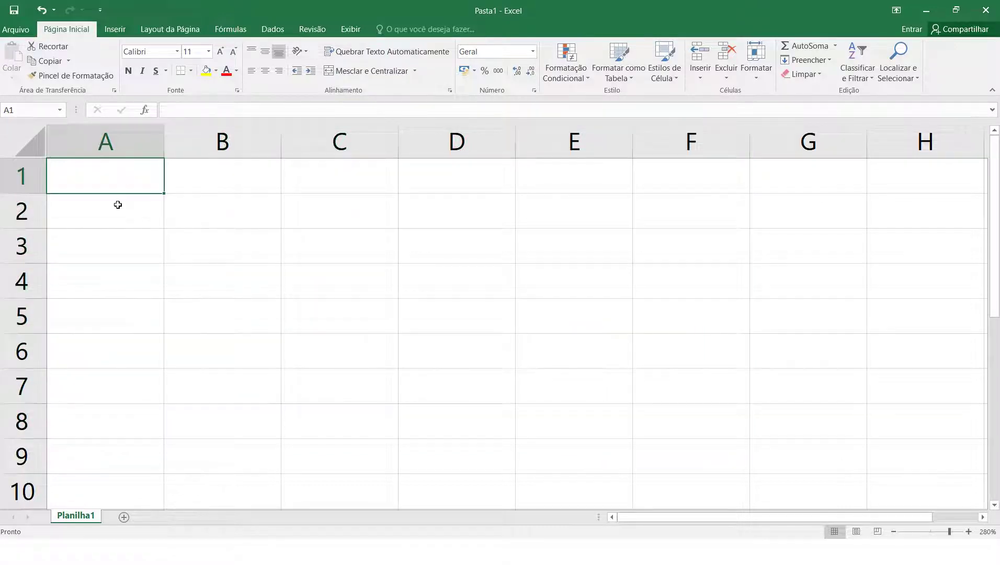
{"action": "type", "text": "2"}
{"action": "key", "text": "Tab"}
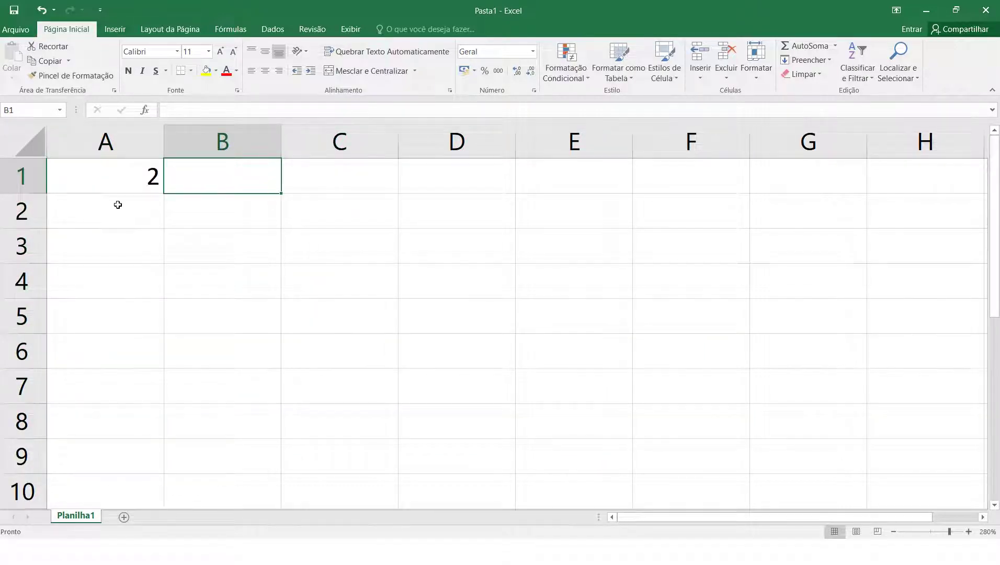
{"action": "type", "text": "3"}
{"action": "key", "text": "Tab"}
{"action": "type", "text": "4"}
{"action": "key", "text": "Down"}
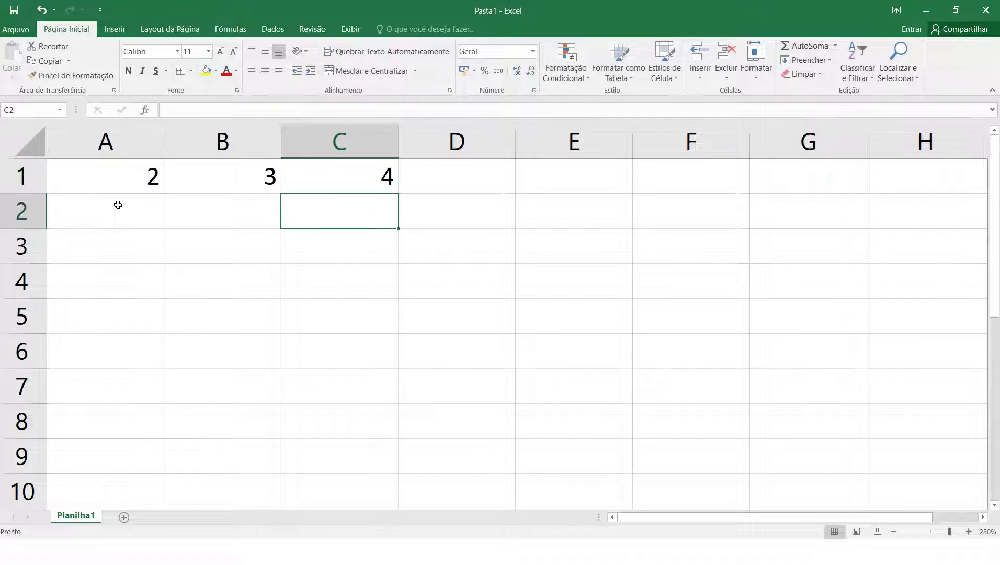
{"action": "key", "text": "Down"}
{"action": "key", "text": "Left"}
{"action": "key", "text": "Left"}
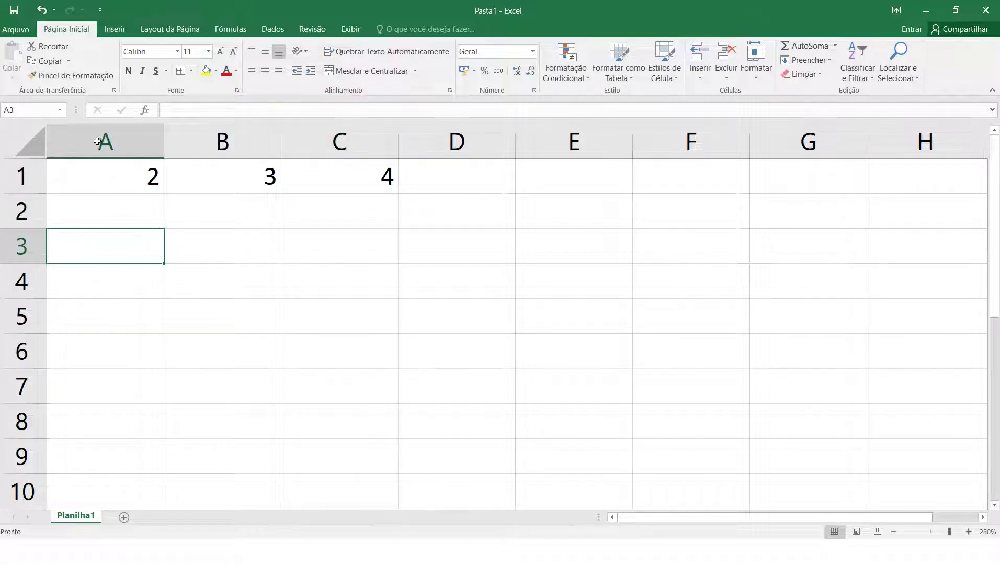
{"action": "key", "text": "Up"}
{"action": "key", "text": "Up"}
{"action": "key", "text": "Right"}
{"action": "key", "text": "Right"}
Return to A1, then jump to cell A2 by entering A2 in the Name Box.
{"action": "key", "text": "Left"}
{"action": "key", "text": "Left"}
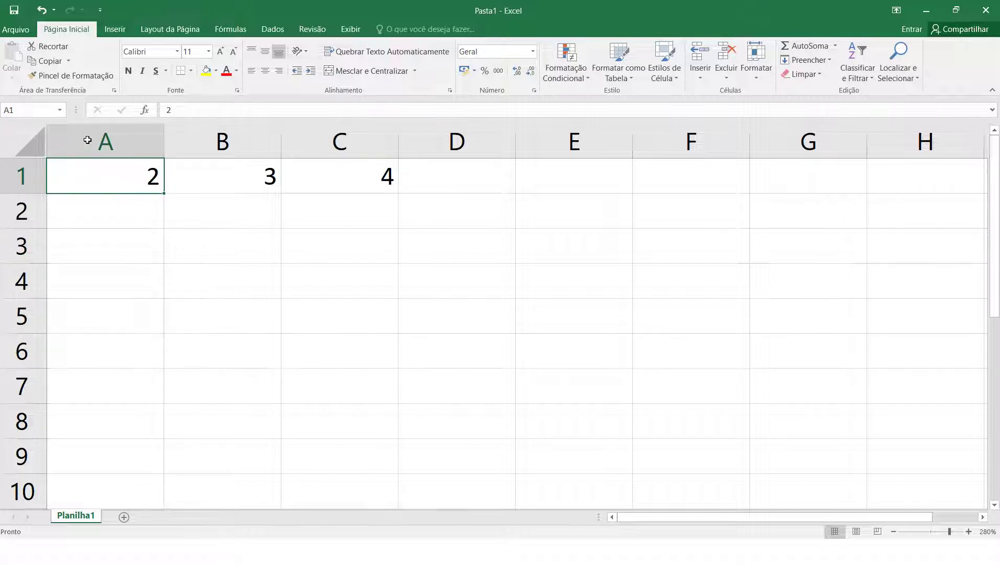
{"action": "key", "text": "super+minus"}
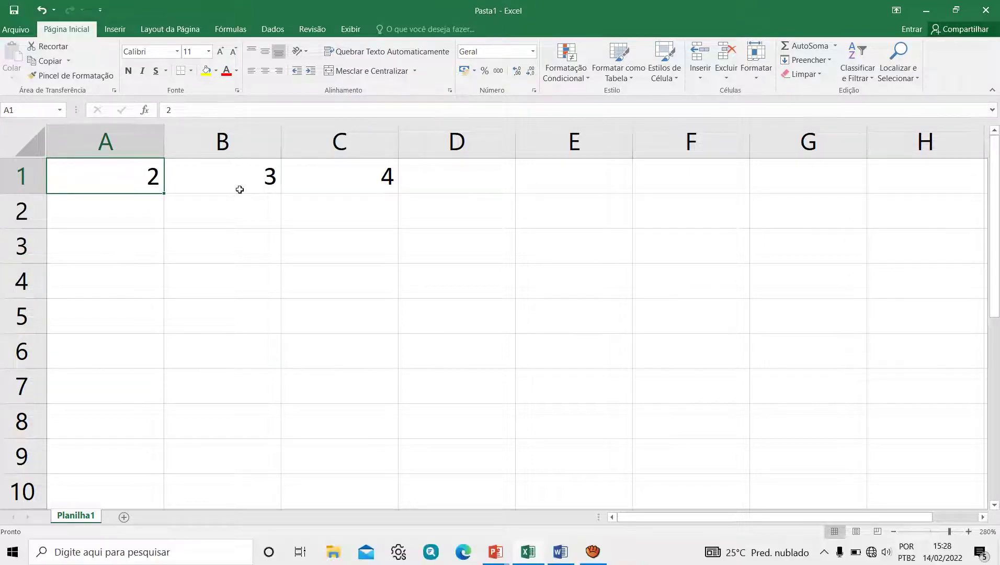
{"action": "left_click", "coordinate": [763, 418]}
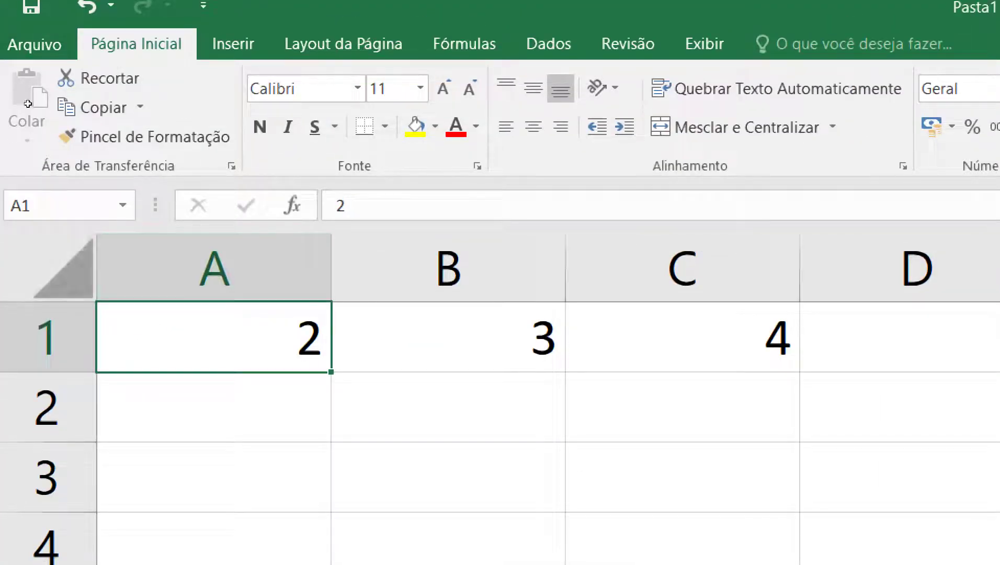
{"action": "left_click", "coordinate": [17, 89]}
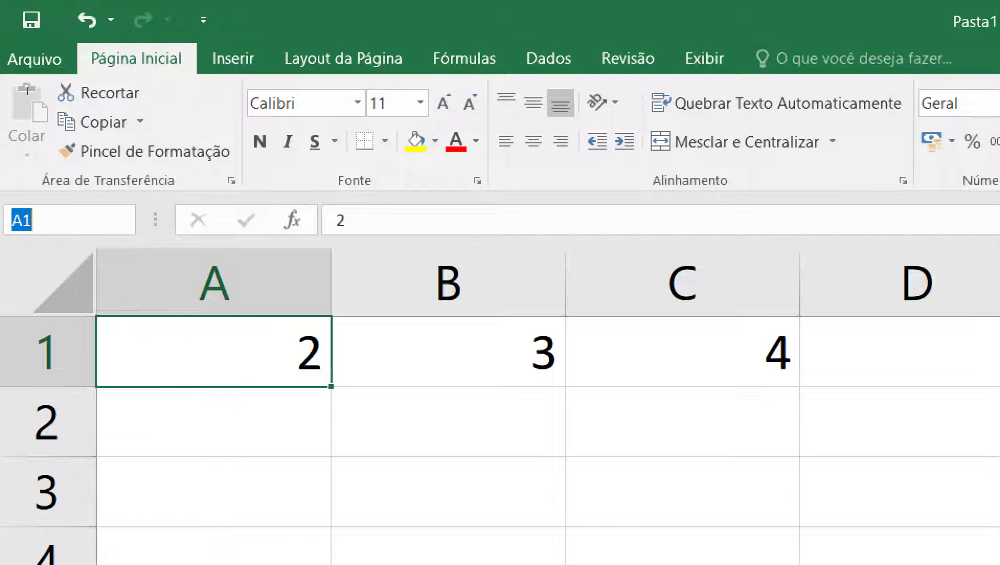
{"action": "type", "text": "A2"}
{"action": "key", "text": "Return"}
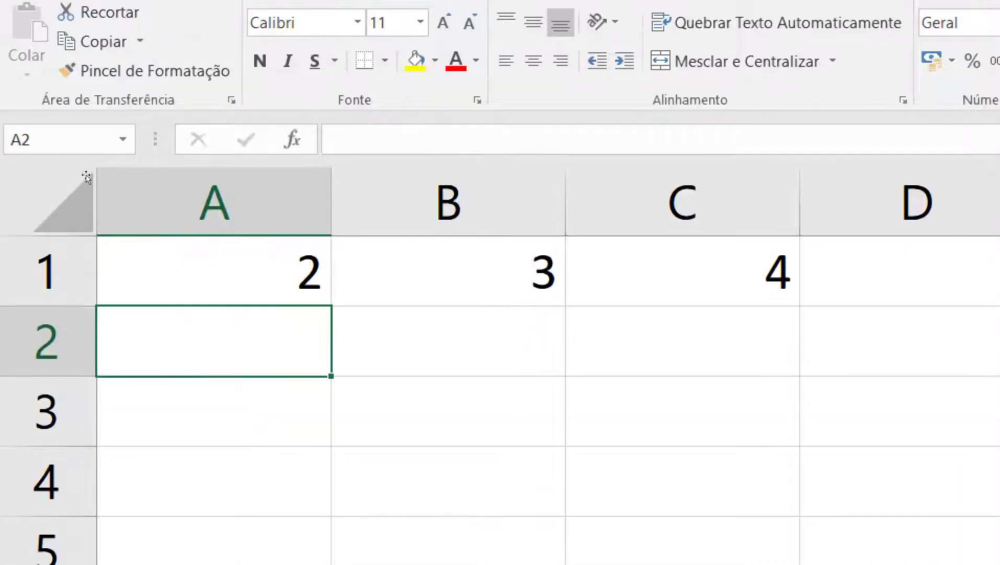
Type CASA in A2 and RUA in B2, then revisit both cells.
{"action": "type", "text": "CASA"}
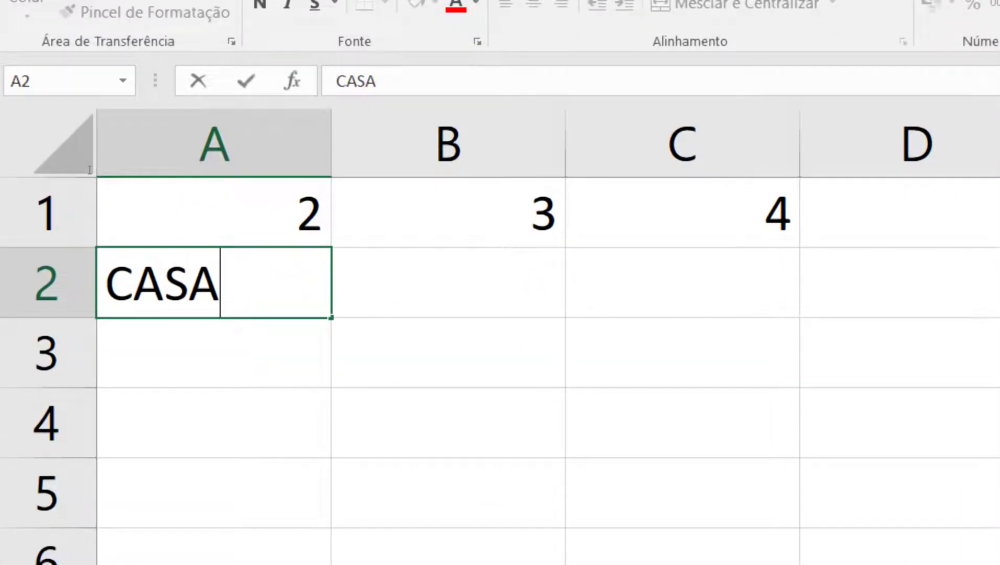
{"action": "key", "text": "Tab"}
{"action": "type", "text": "RUA"}
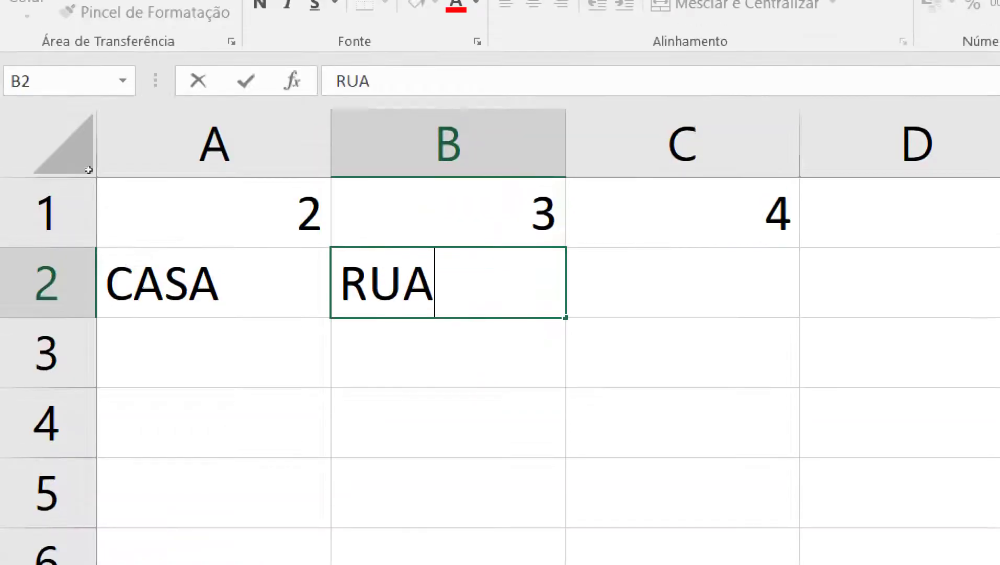
{"action": "key", "text": "Return"}
{"action": "key", "text": "Return"}
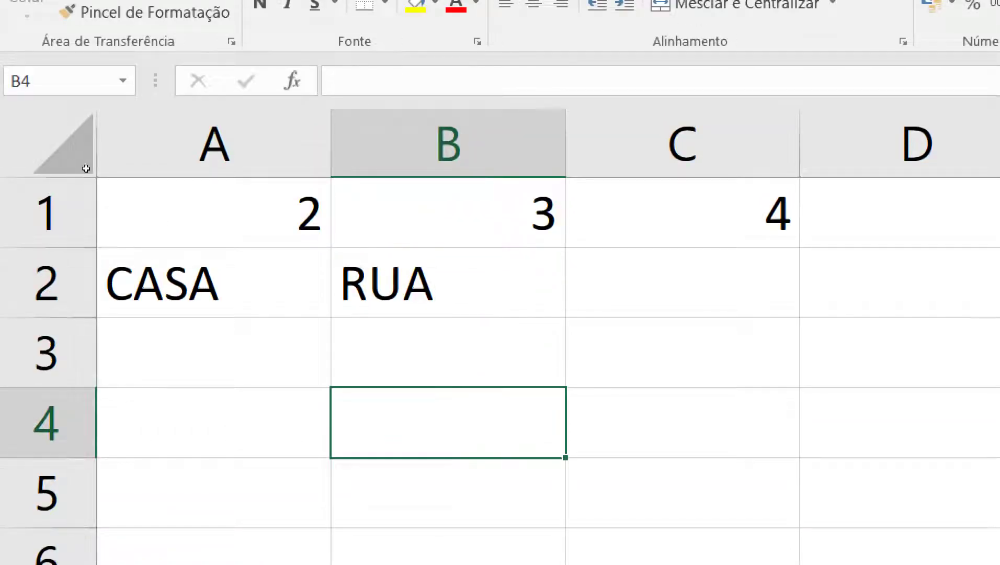
{"action": "key", "text": "Up"}
{"action": "key", "text": "Up"}
{"action": "key", "text": "Left"}
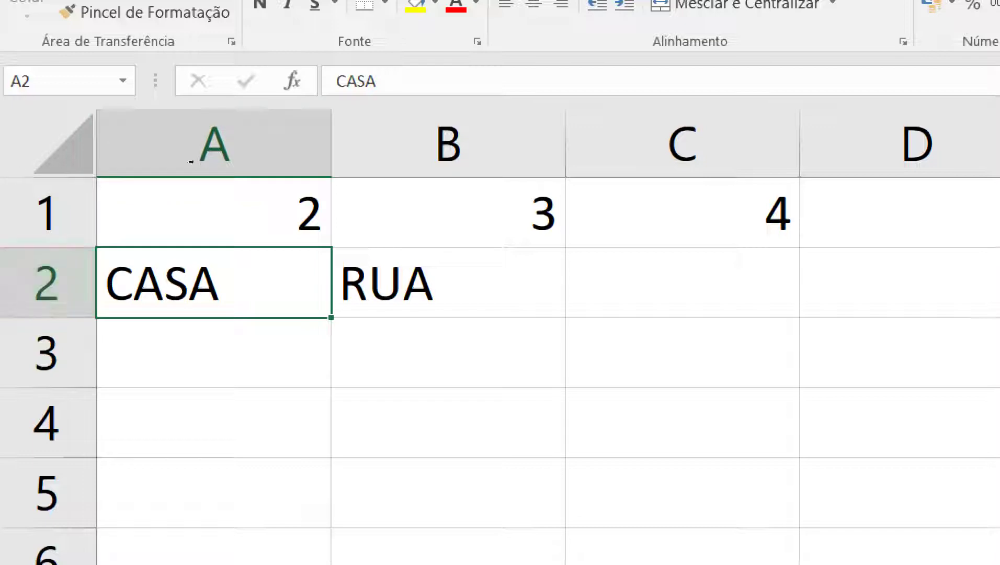
{"action": "key", "text": "Tab"}
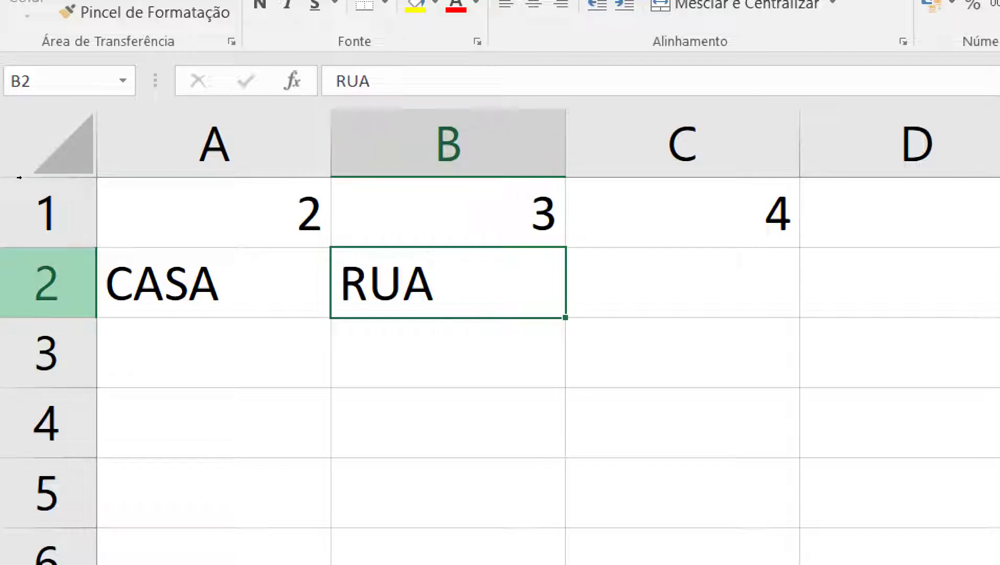
Browse cells A1, A2, B1, B2 and C1, opening C1 with F2 and confirming it unchanged.
{"action": "key", "text": "ctrl+Home"}
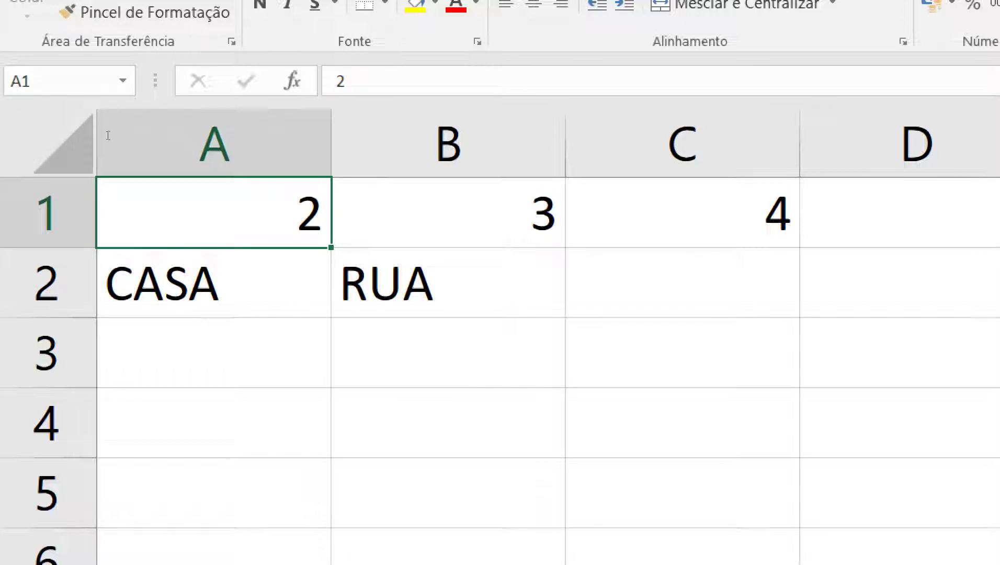
{"action": "key", "text": "Down"}
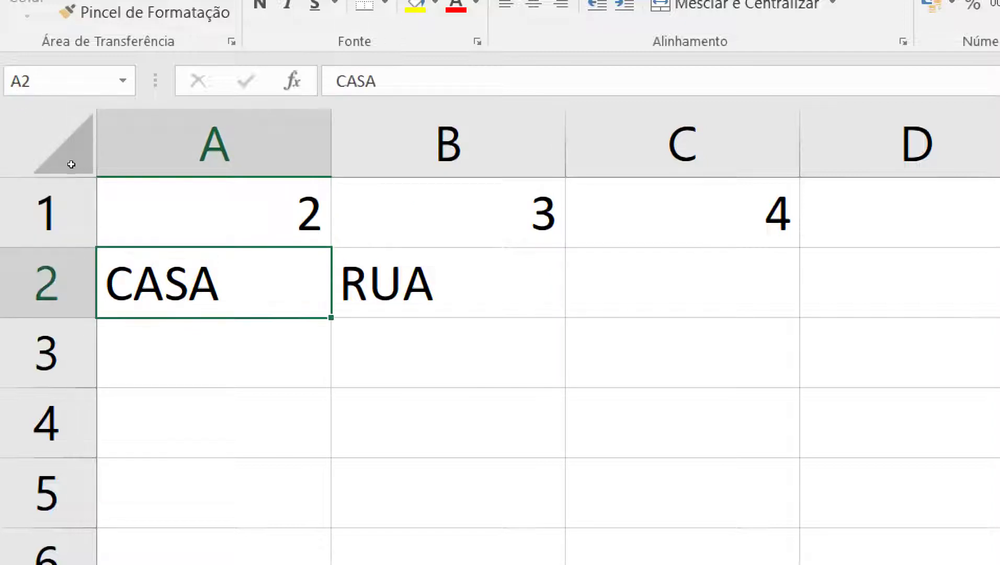
{"action": "key", "text": "Up"}
{"action": "key", "text": "Right"}
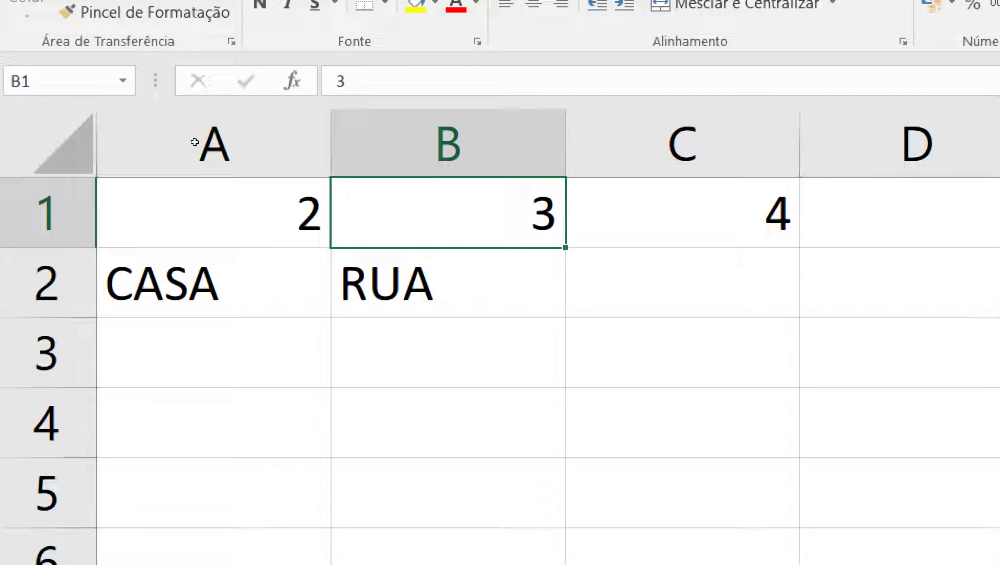
{"action": "key", "text": "Down"}
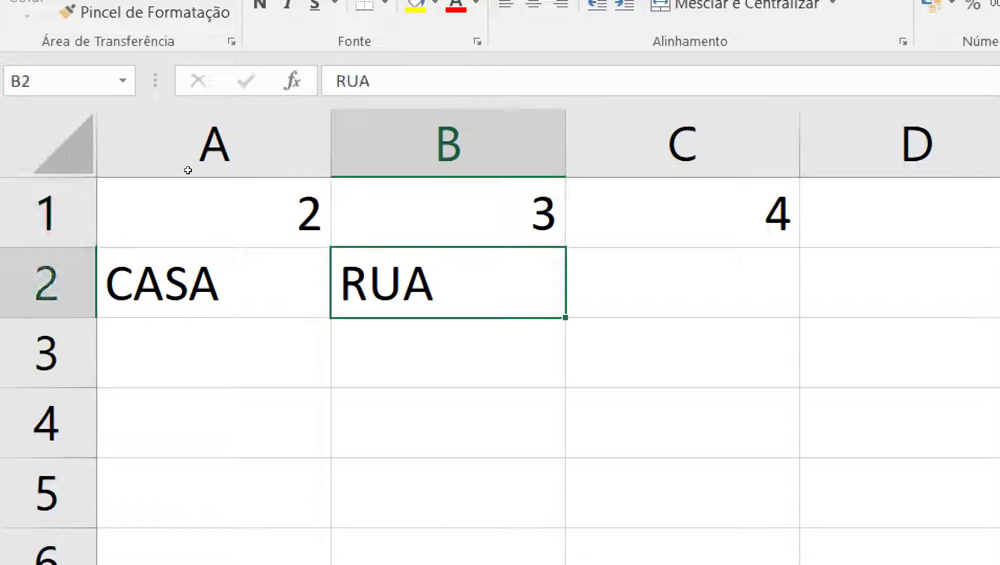
{"action": "key", "text": "Up"}
{"action": "key", "text": "Right"}
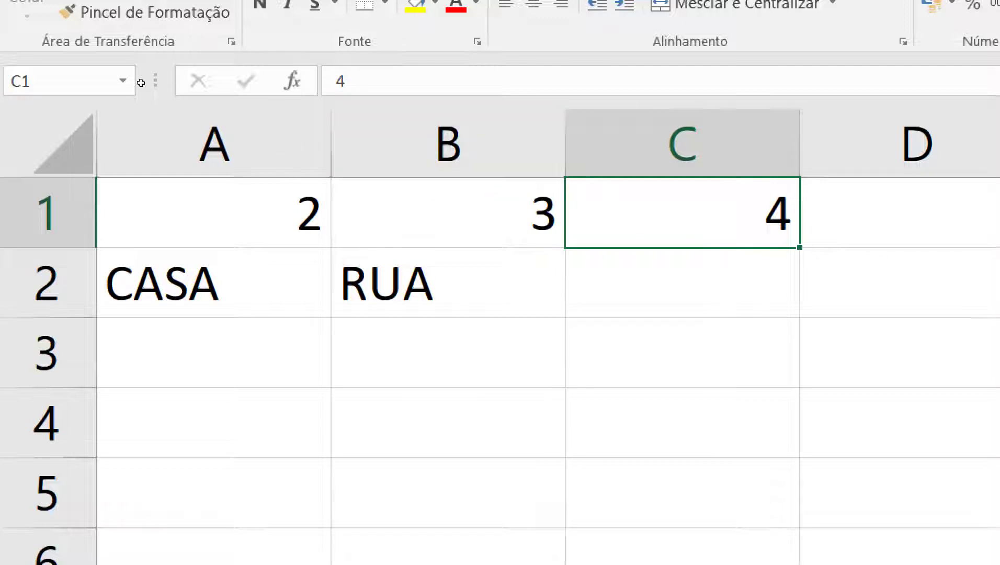
{"action": "key", "text": "F2"}
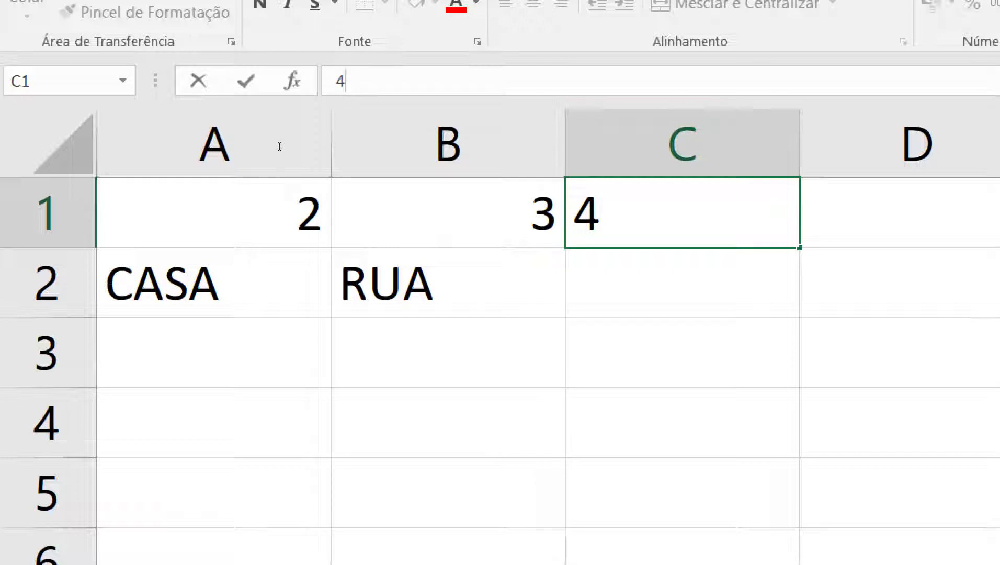
{"action": "key", "text": "ctrl+Return"}
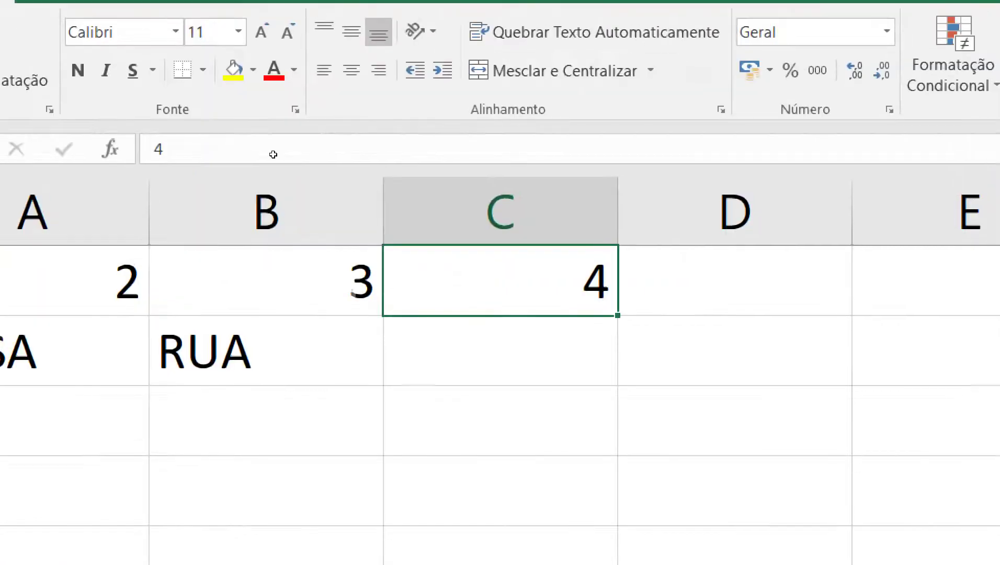
{"action": "key", "text": "super+minus"}
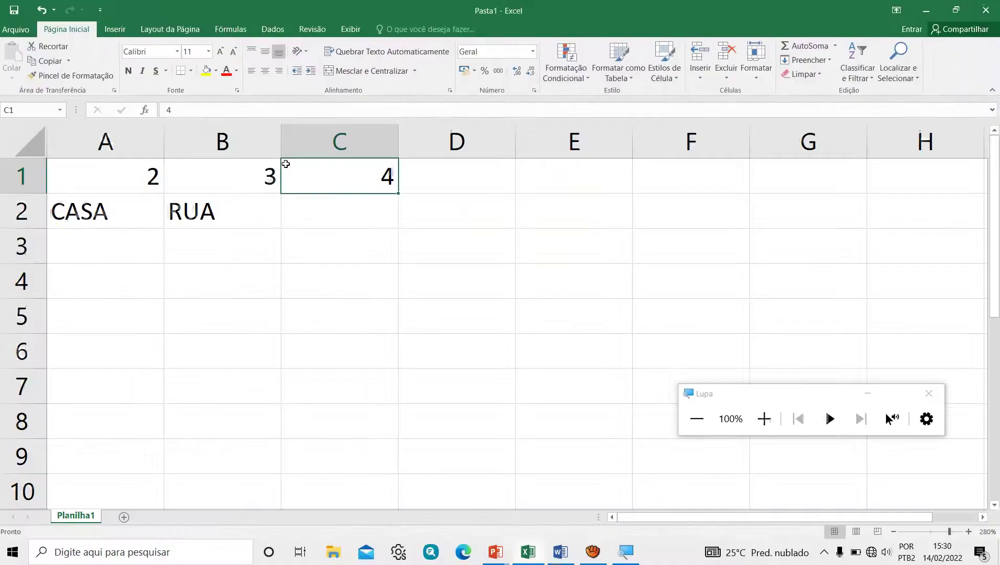
Clear the CASA and RUA text from row 2, leaving cell A2 selected.
{"action": "left_click", "coordinate": [929, 393]}
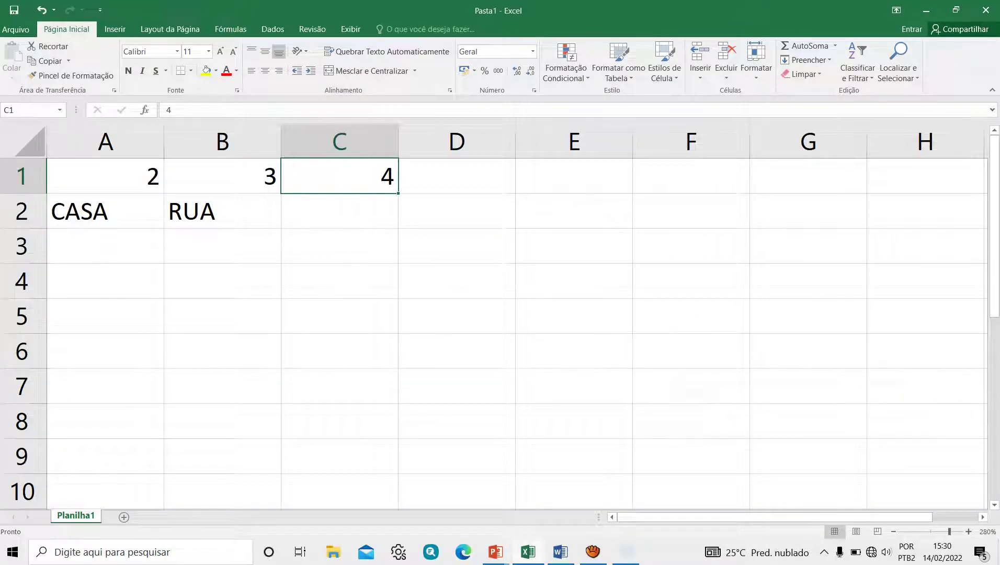
{"action": "key", "text": "Down"}
{"action": "key", "text": "shift+Left"}
{"action": "key", "text": "shift+Left"}
{"action": "key", "text": "Delete"}
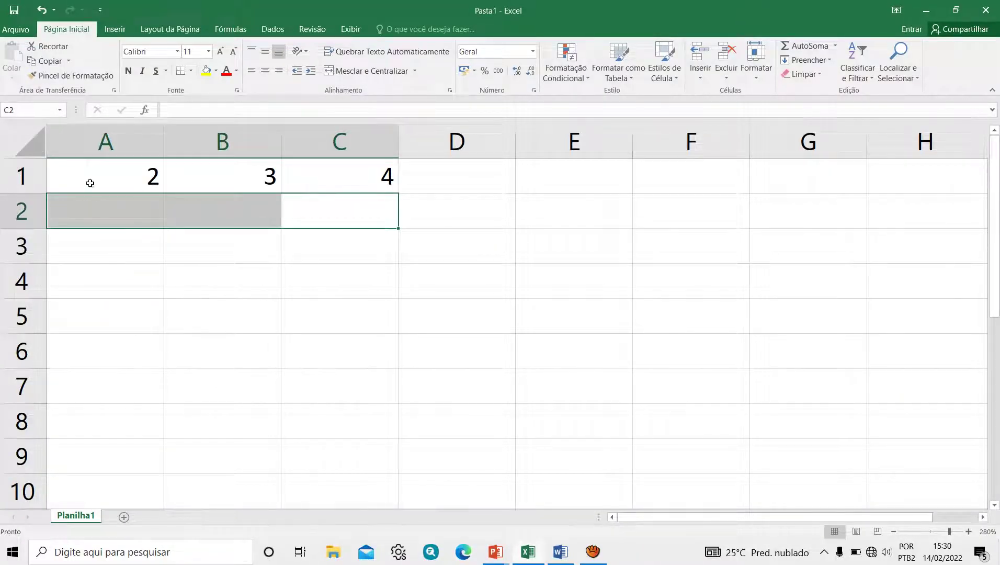
{"action": "key", "text": "Home"}
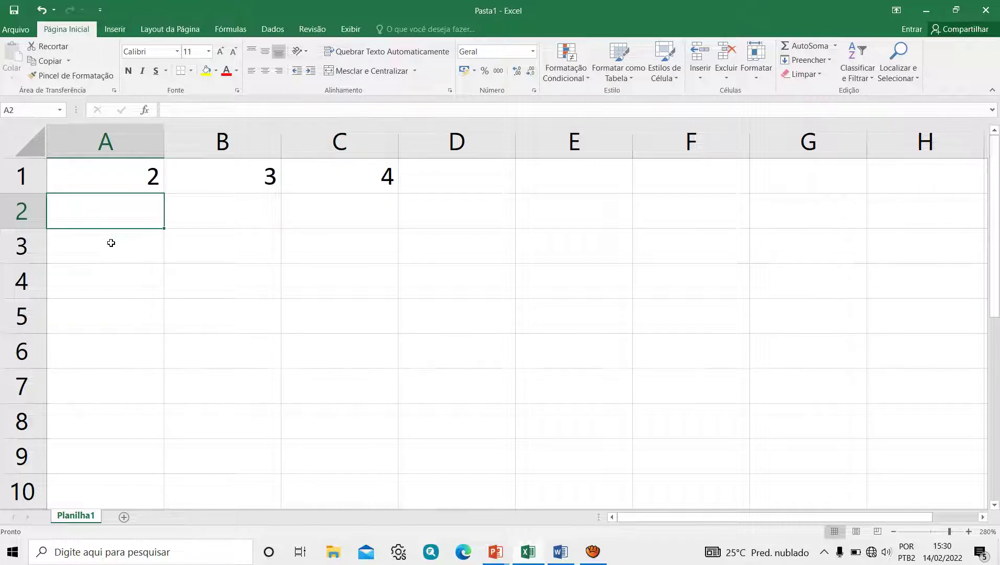
Enter =SOMA(A1:C1) in A2 so it shows 9.
{"action": "type", "text": "="}
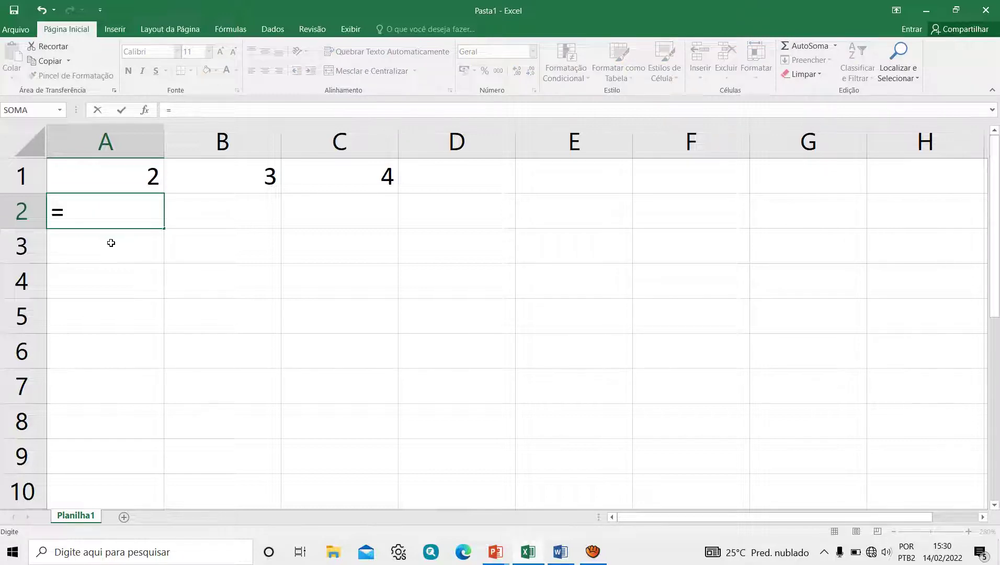
{"action": "type", "text": "SOMA"}
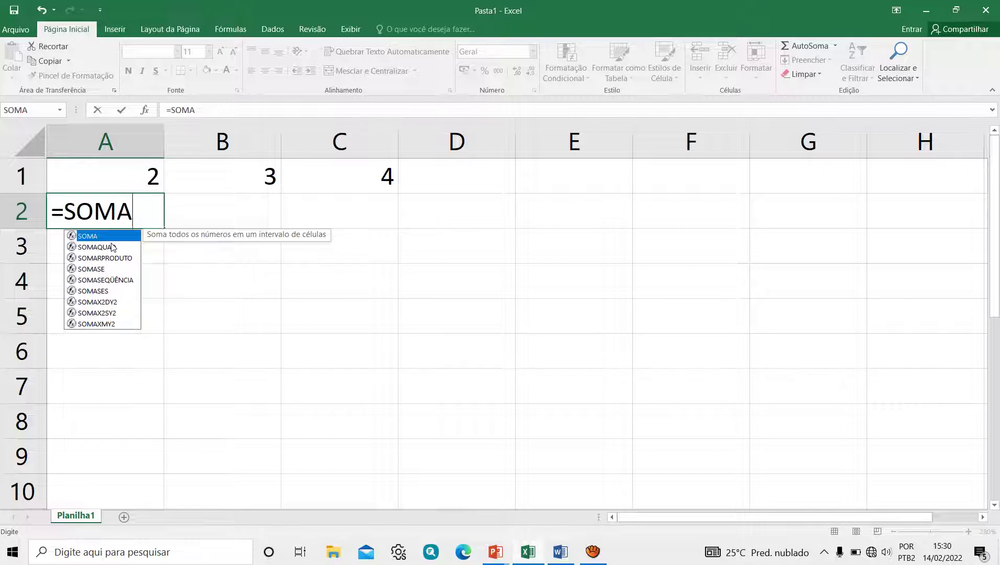
{"action": "type", "text": "("}
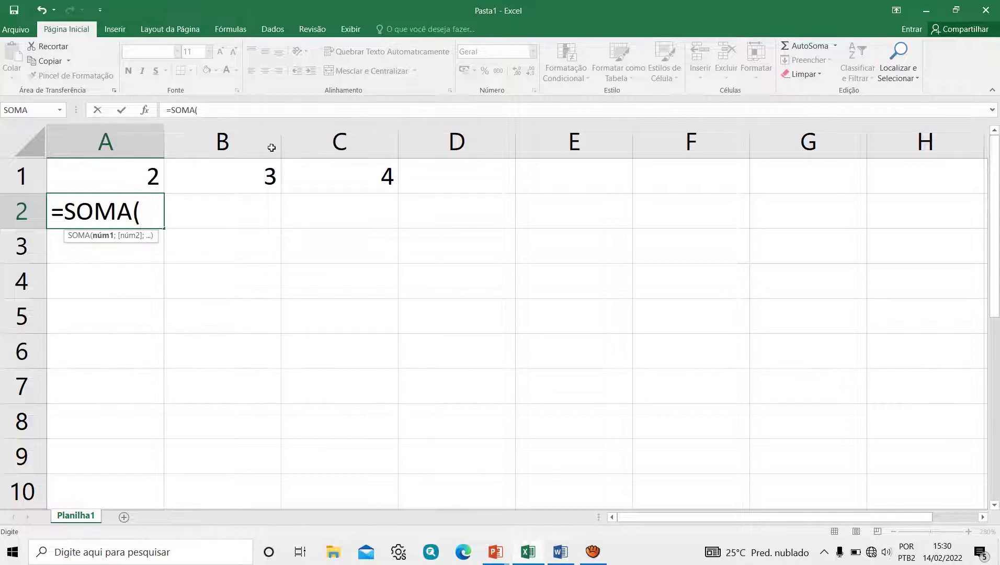
{"action": "left_click_drag", "start_coordinate": [96, 139], "coordinate": [256, 143]}
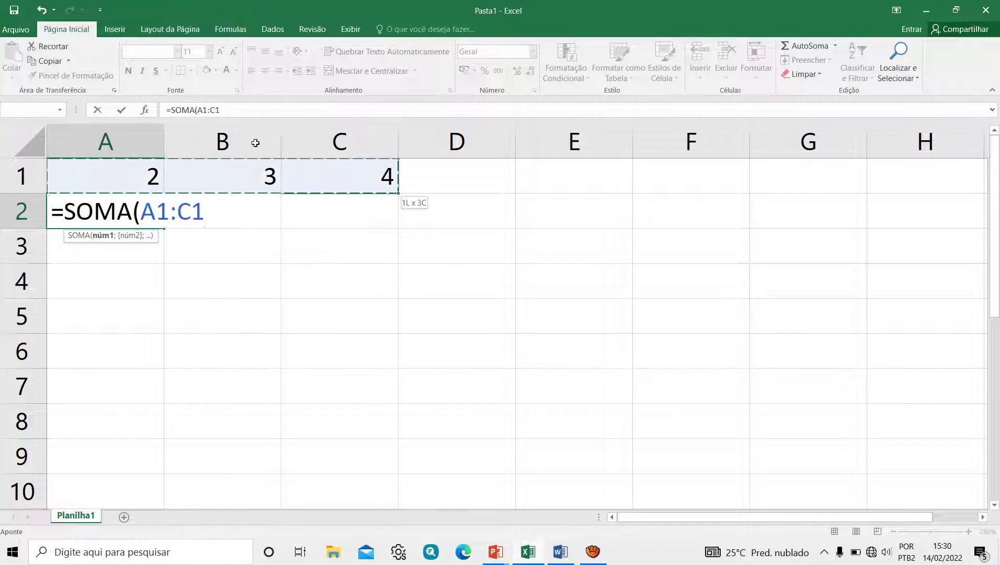
{"action": "type", "text": ")"}
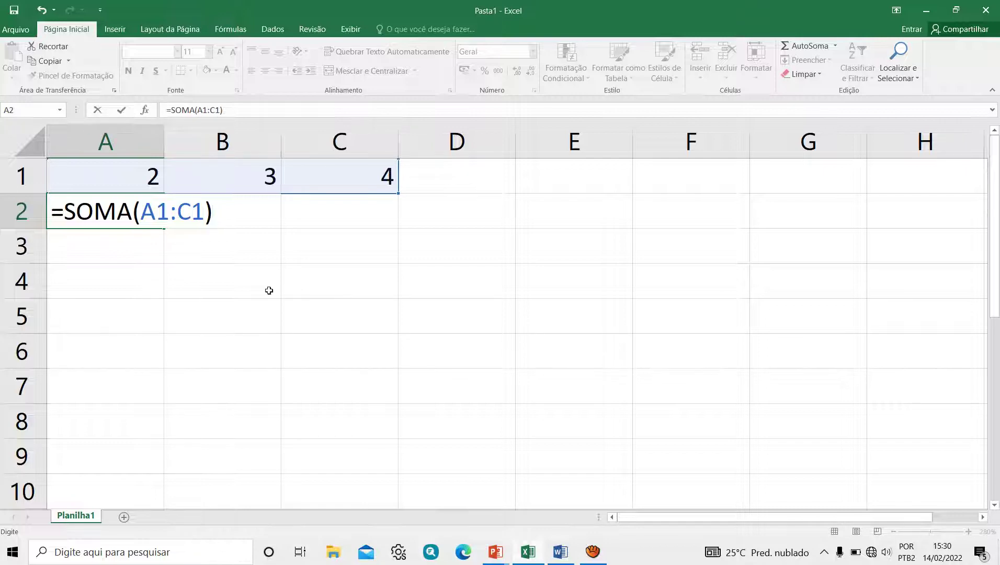
{"action": "key", "text": "Return"}
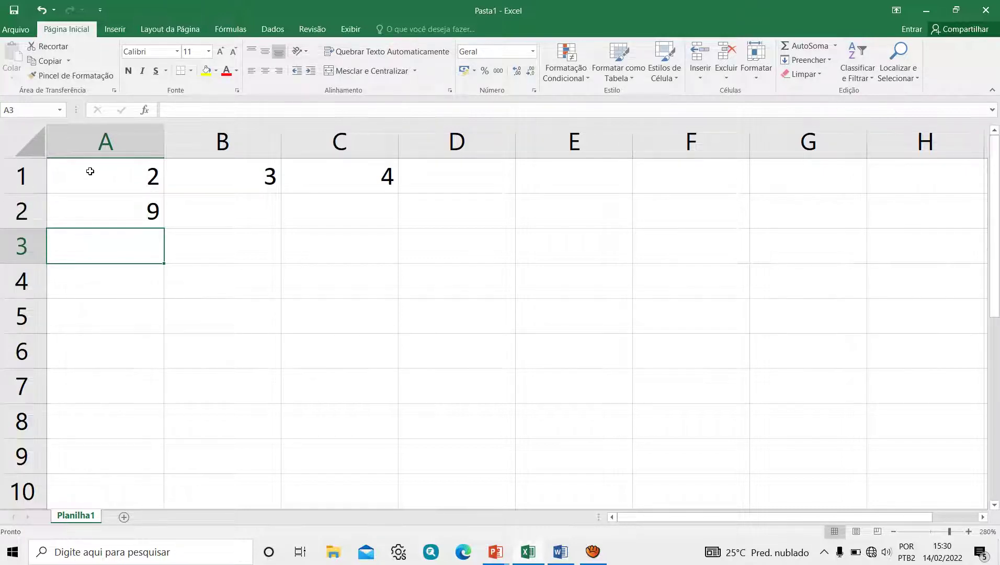
{"action": "key", "text": "Up"}
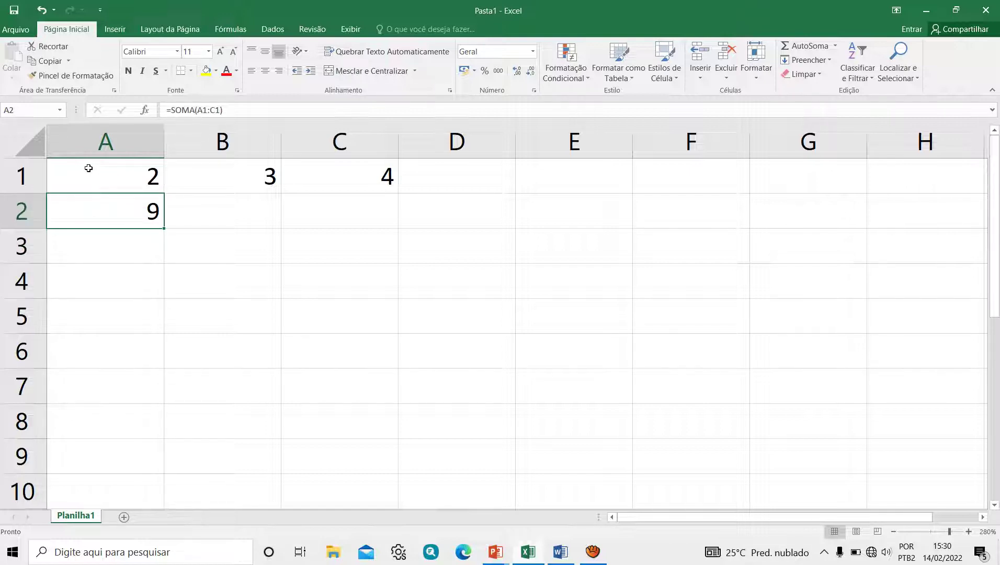
{"action": "key", "text": "super+plus"}
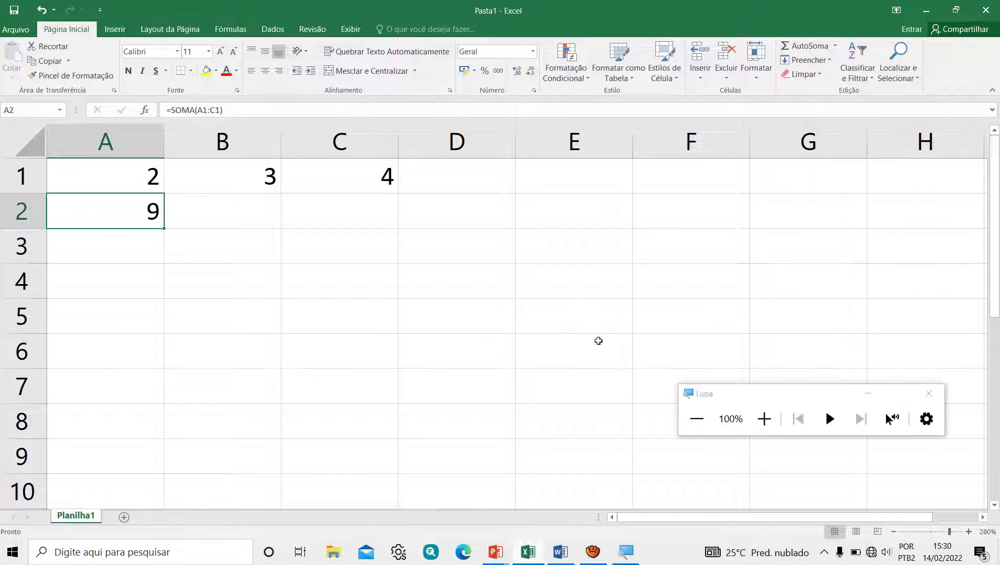
{"action": "left_click", "coordinate": [764, 419]}
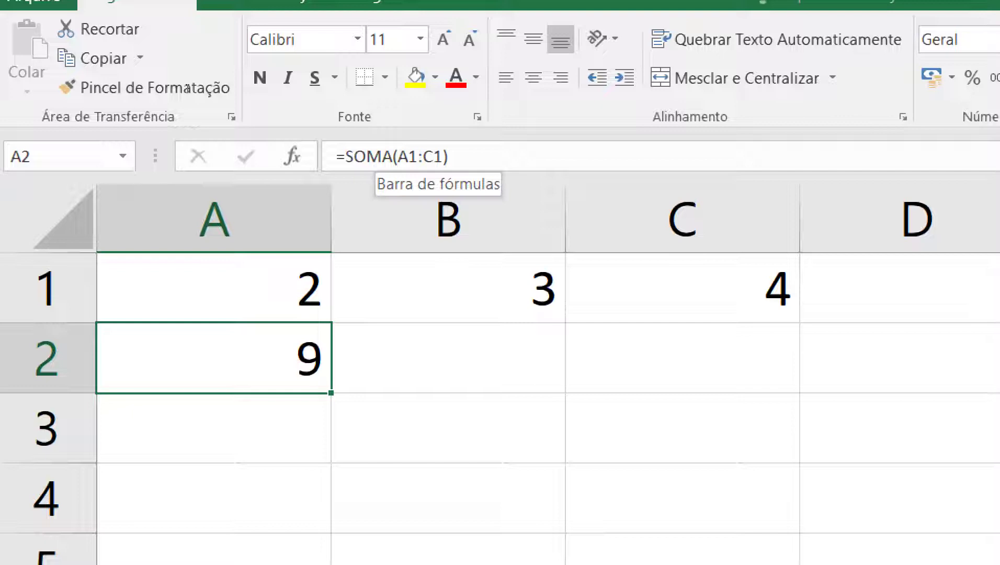
{"action": "key", "text": "super+minus"}
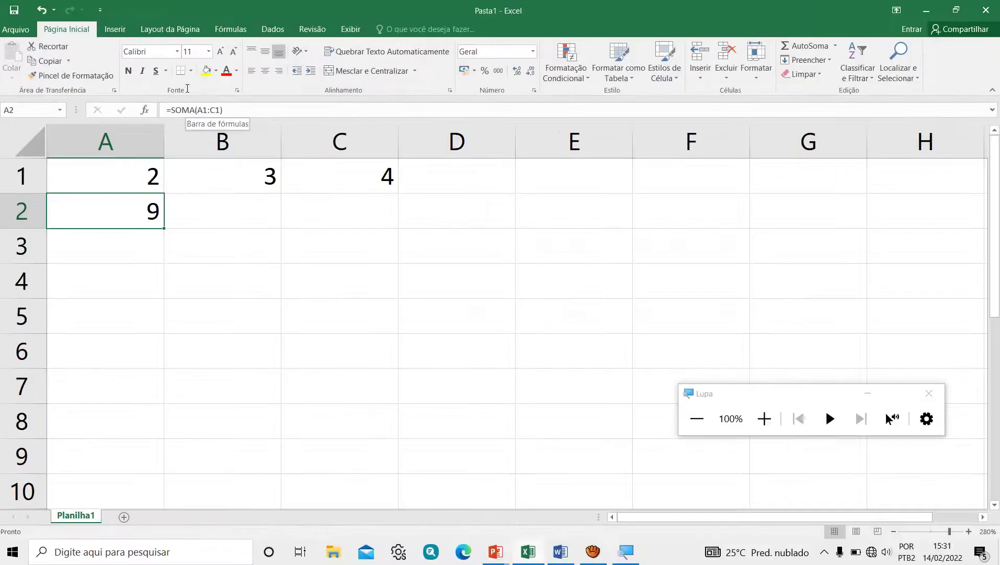
Change A2's formula to =SOMA(A1;C1) so it adds only A1 and C1, giving 6.
{"action": "left_click", "coordinate": [173, 238]}
{"action": "double_click", "coordinate": [115, 206]}
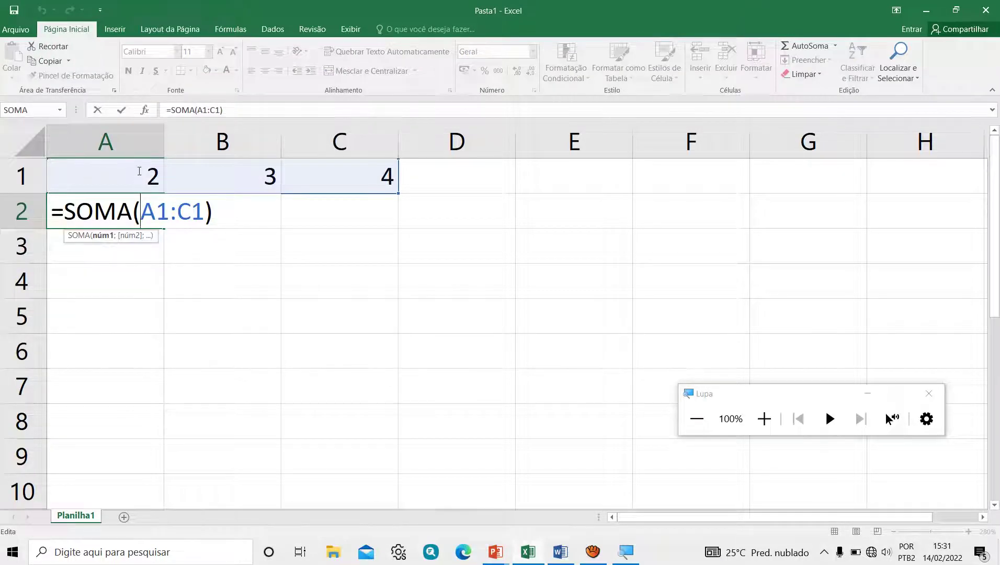
{"action": "double_click", "coordinate": [173, 211]}
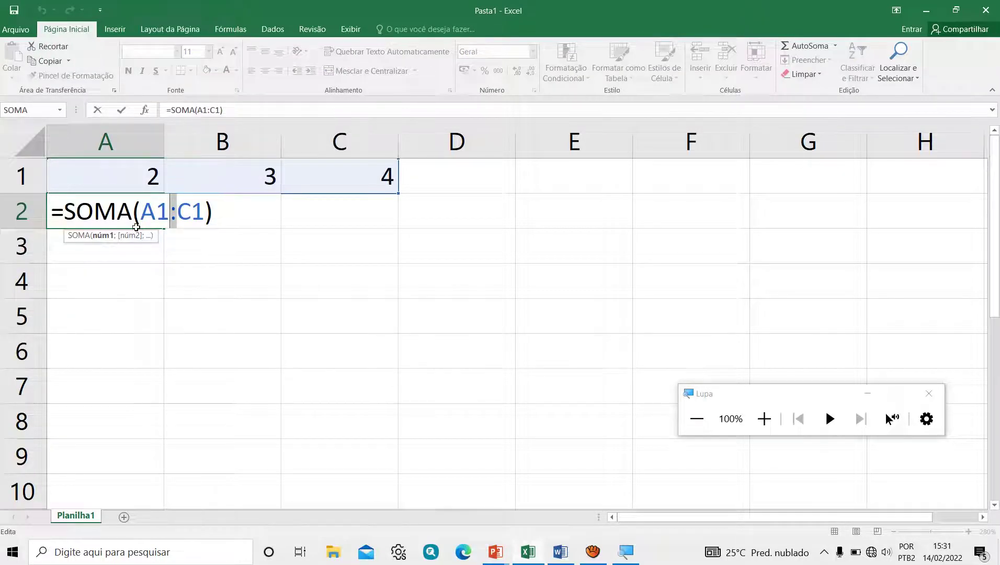
{"action": "type", "text": ";"}
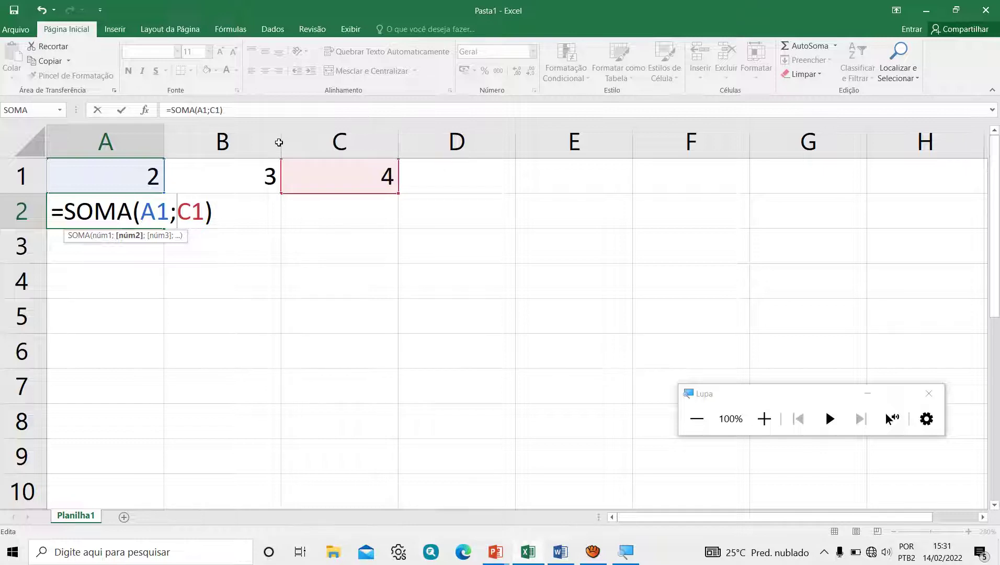
{"action": "key", "text": "Return"}
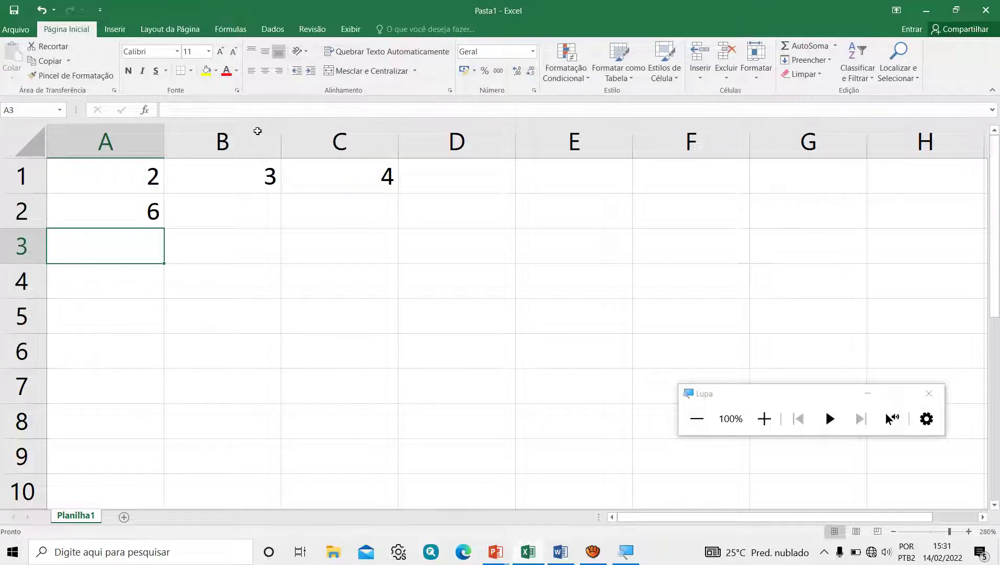
{"action": "key", "text": "Up"}
{"action": "key", "text": "F2"}
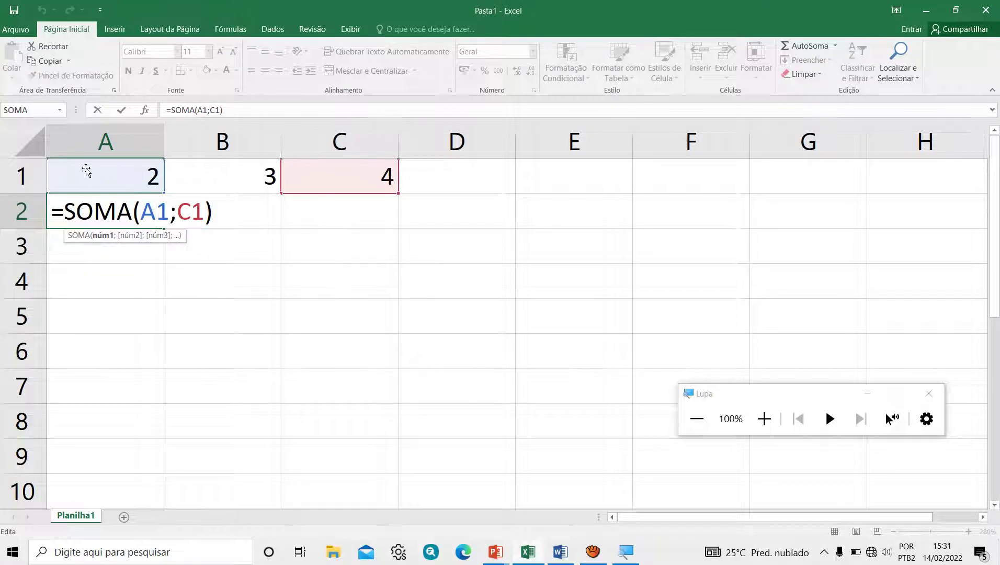
Re-edit A2's formula so it ends as =SOMA(A1;C1), still showing 6.
{"action": "key", "text": "Right"}
{"action": "key", "text": "Right"}
{"action": "key", "text": "BackSpace"}
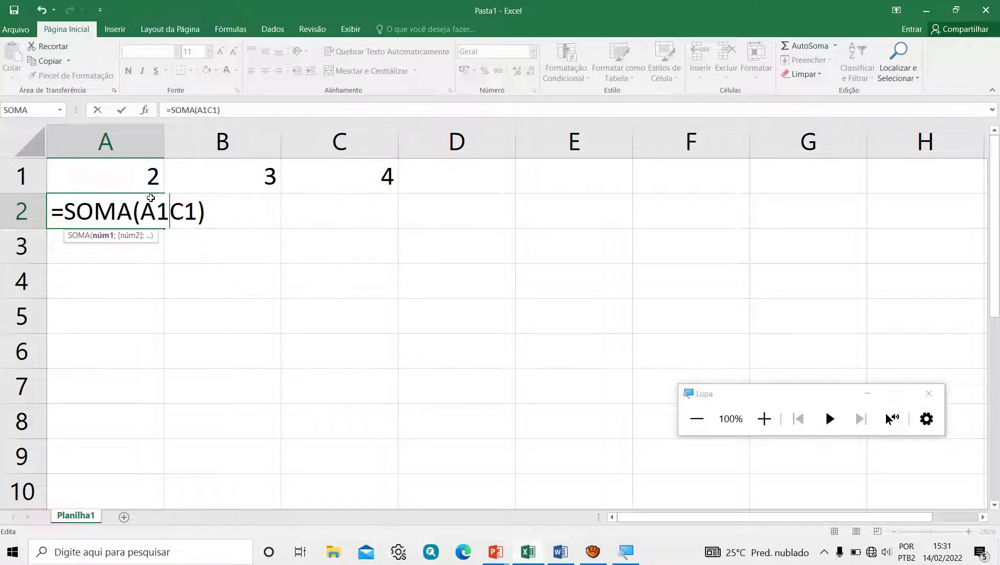
{"action": "type", "text": ":"}
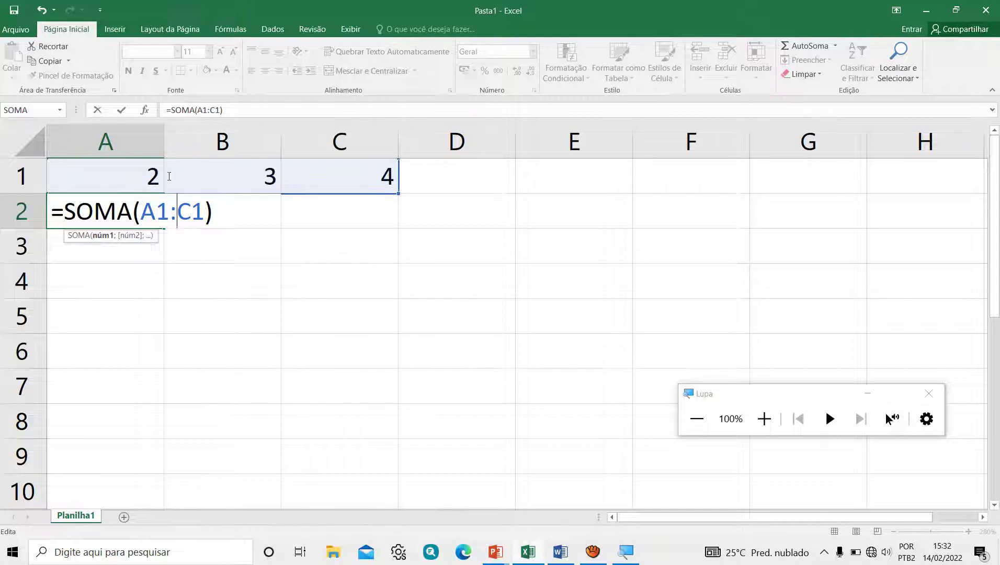
{"action": "key", "text": "BackSpace"}
{"action": "type", "text": ";"}
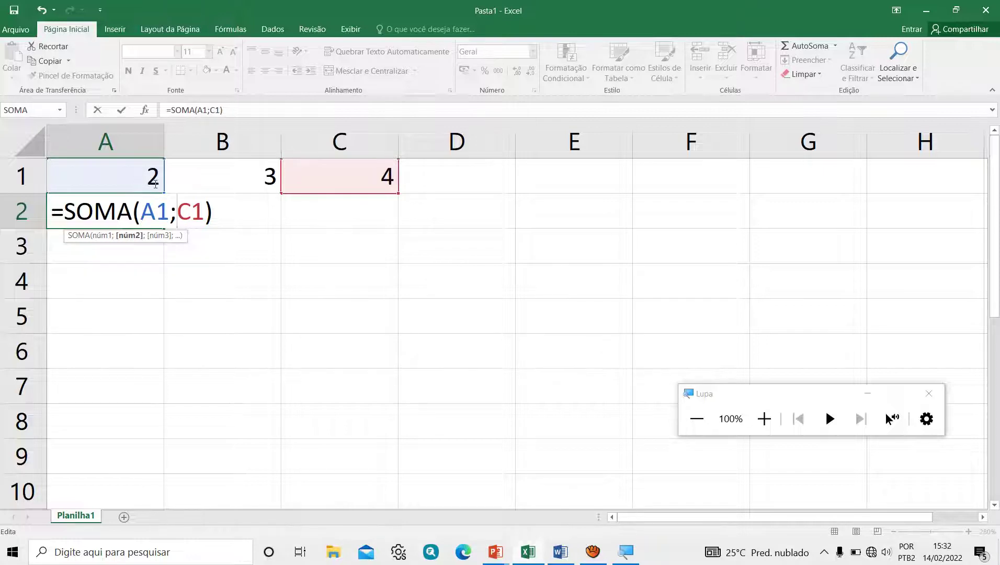
{"action": "key", "text": "Return"}
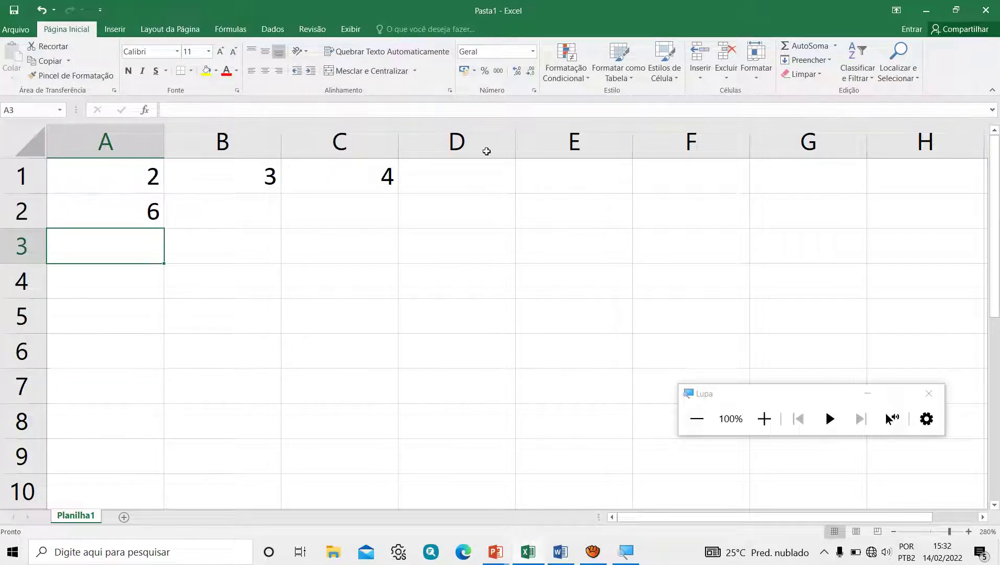
Type the label SOMA into cell E1.
{"action": "left_click", "coordinate": [523, 175]}
{"action": "type", "text": "SOMA"}
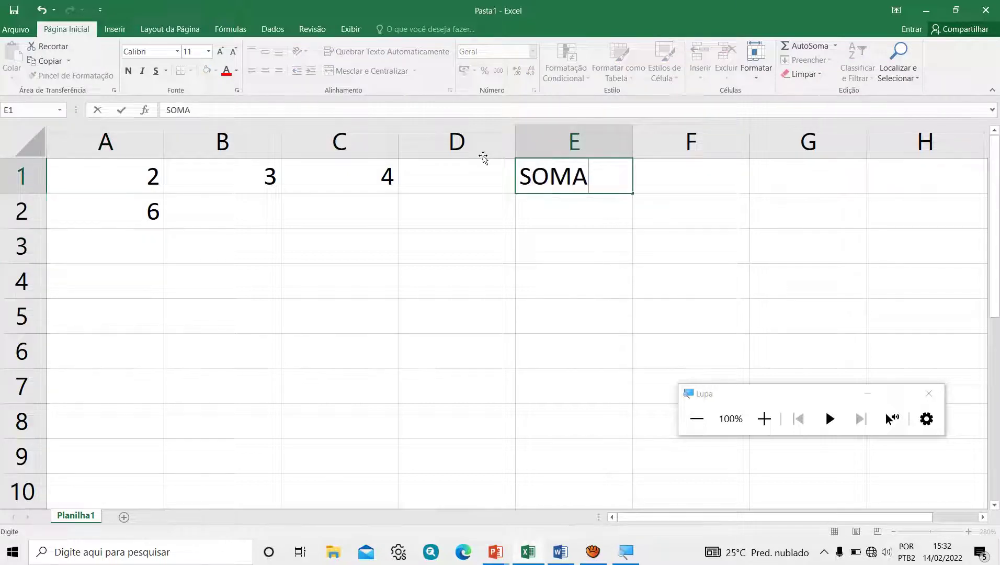
{"action": "key", "text": "Return"}
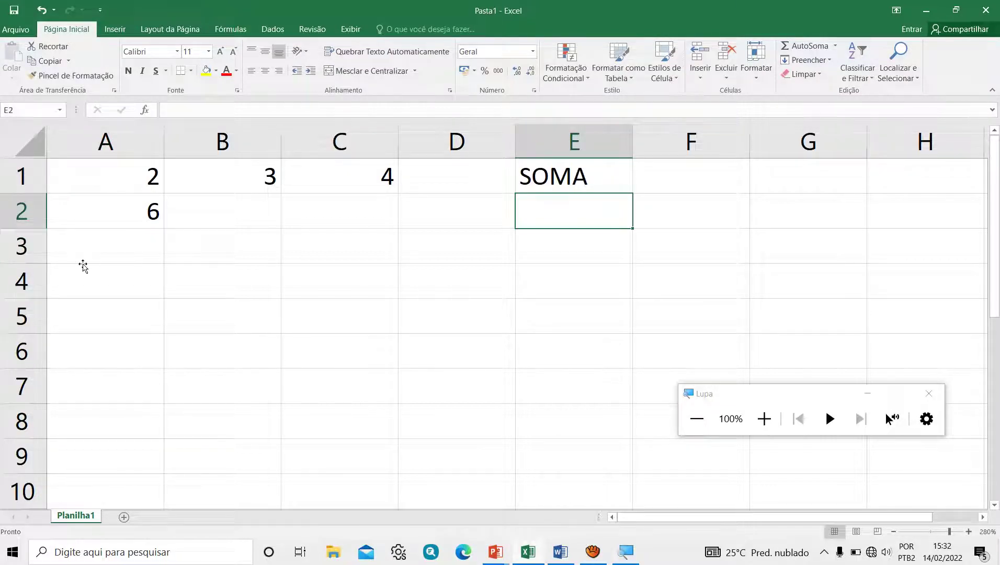
{"action": "left_click", "coordinate": [95, 197]}
Enter =MÉDIA(A1:C1) in A3 to average 2, 3 and 4, showing 3.
{"action": "key", "text": "Down"}
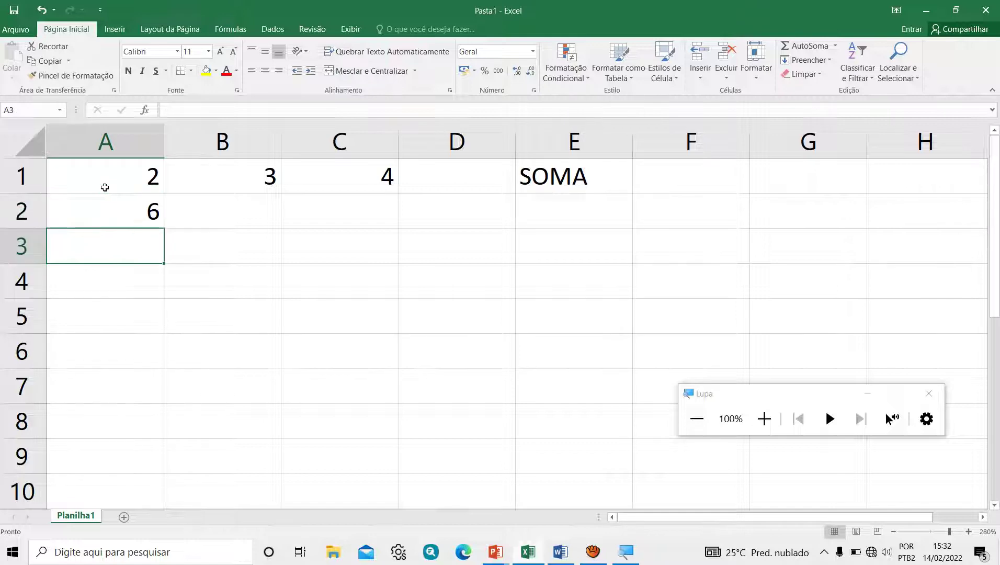
{"action": "type", "text": "=MÉDIA"}
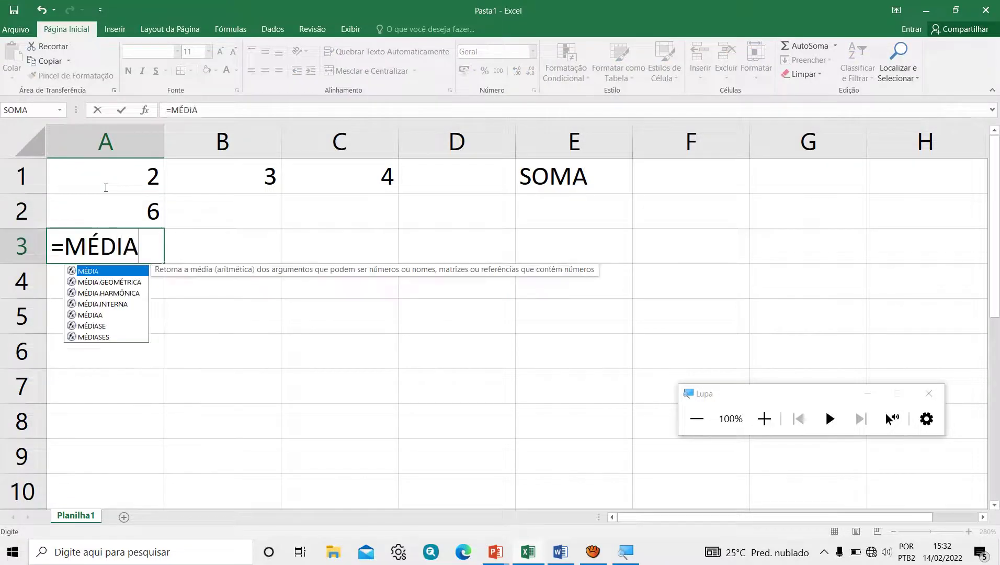
{"action": "type", "text": "("}
{"action": "left_click_drag", "start_coordinate": [105, 176], "coordinate": [324, 176]}
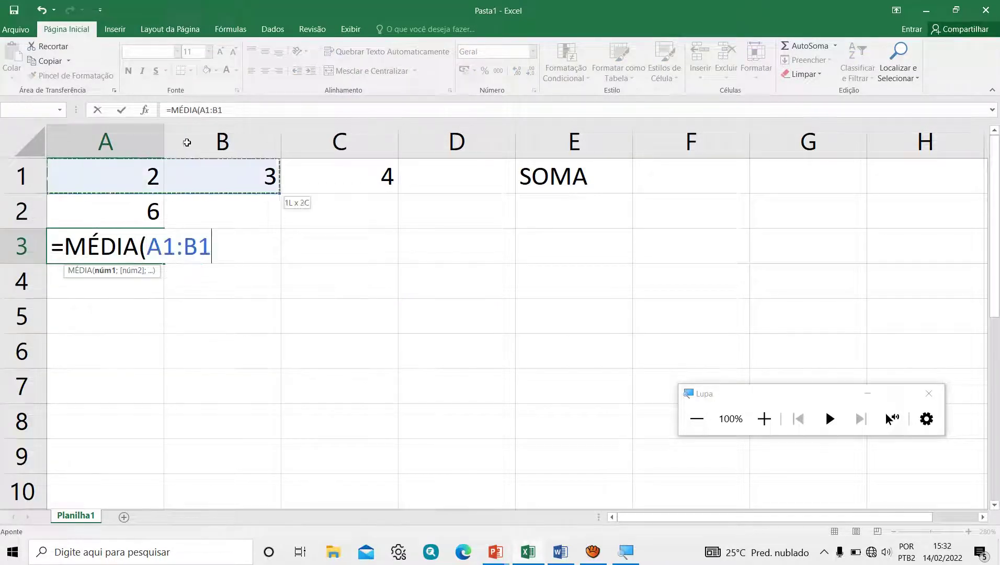
{"action": "type", "text": ")"}
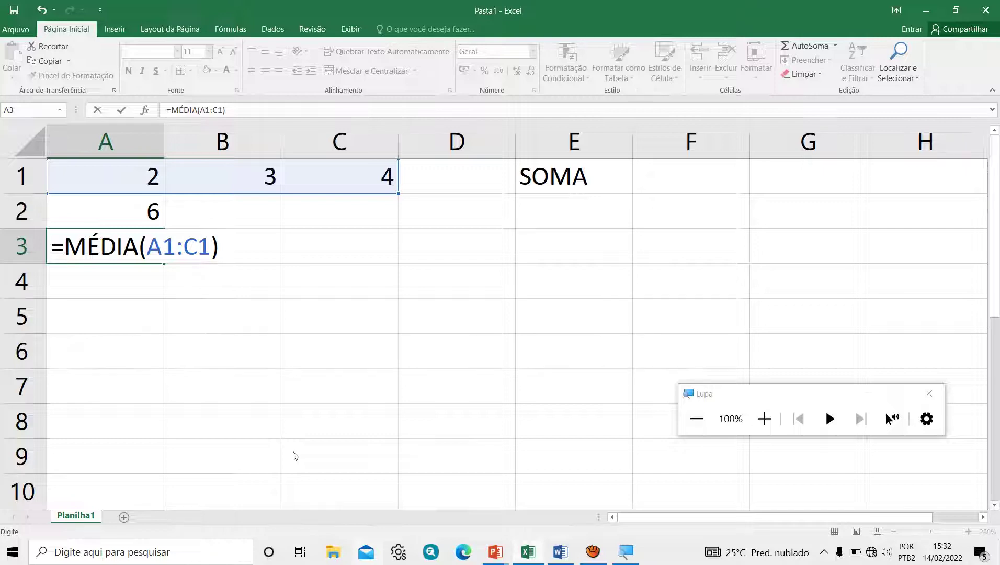
{"action": "key", "text": "Return"}
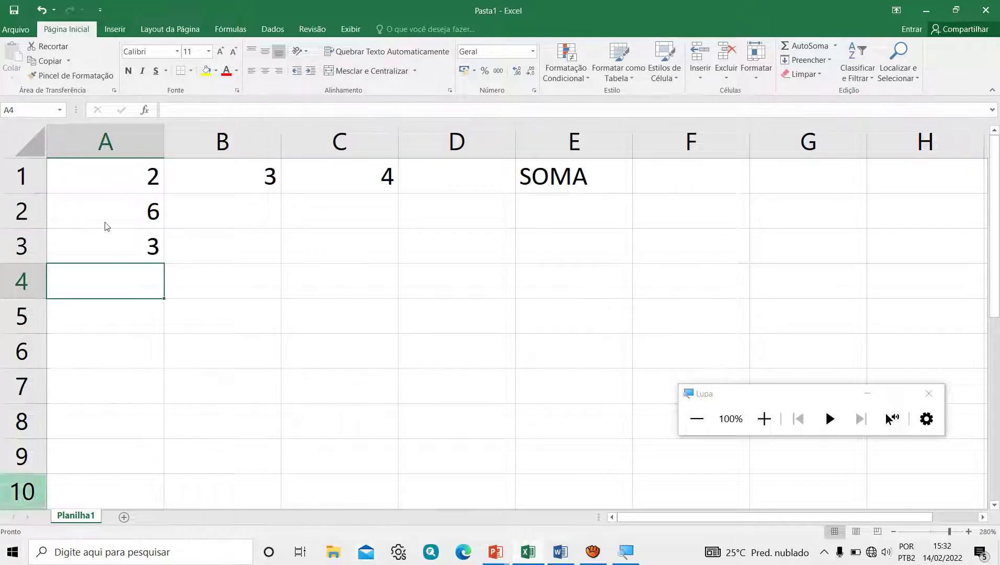
Enter the manual average formula =(A1+B1+C1)/3 in B3, also giving 3.
{"action": "left_click", "coordinate": [240, 236]}
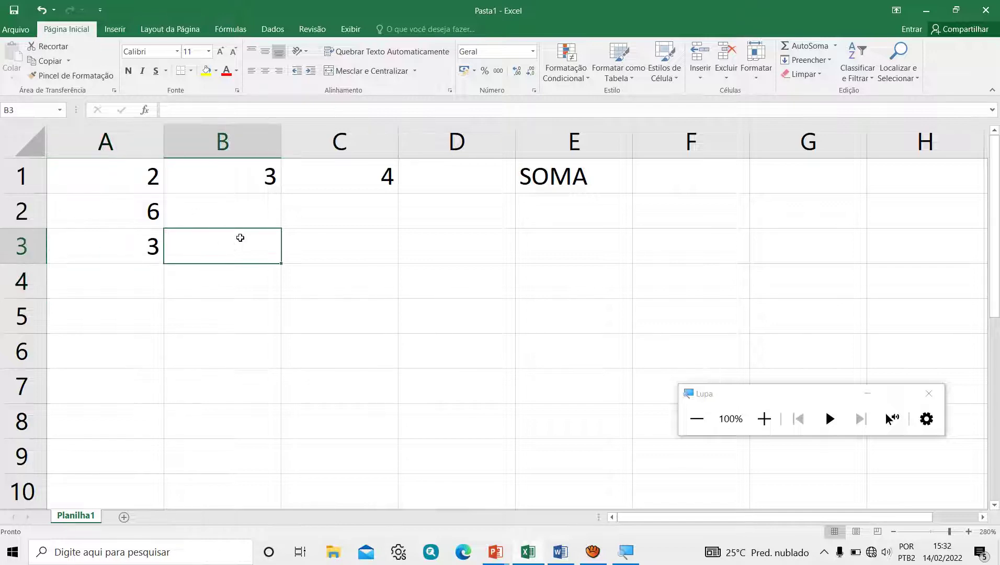
{"action": "type", "text": "="}
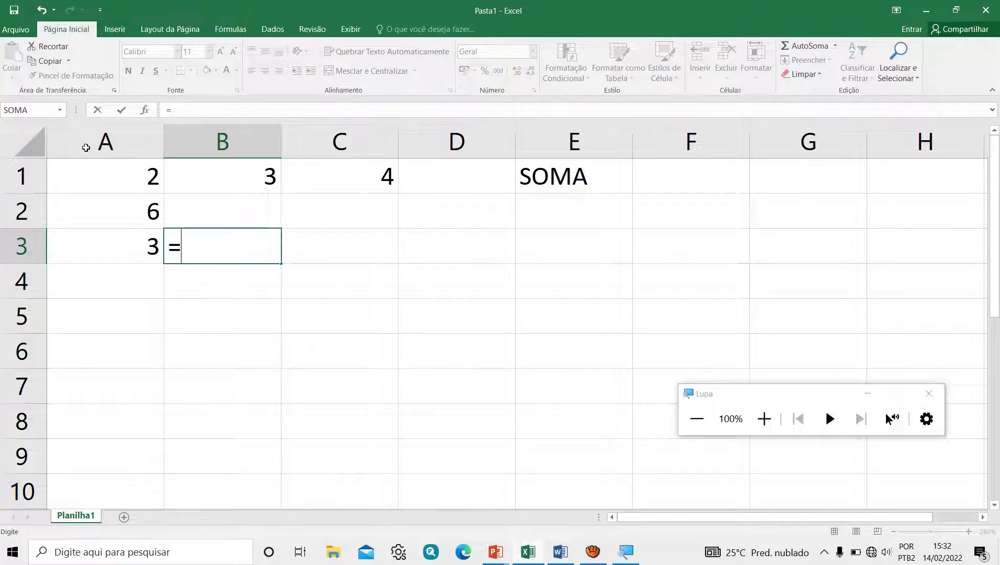
{"action": "type", "text": "("}
{"action": "left_click", "coordinate": [143, 158]}
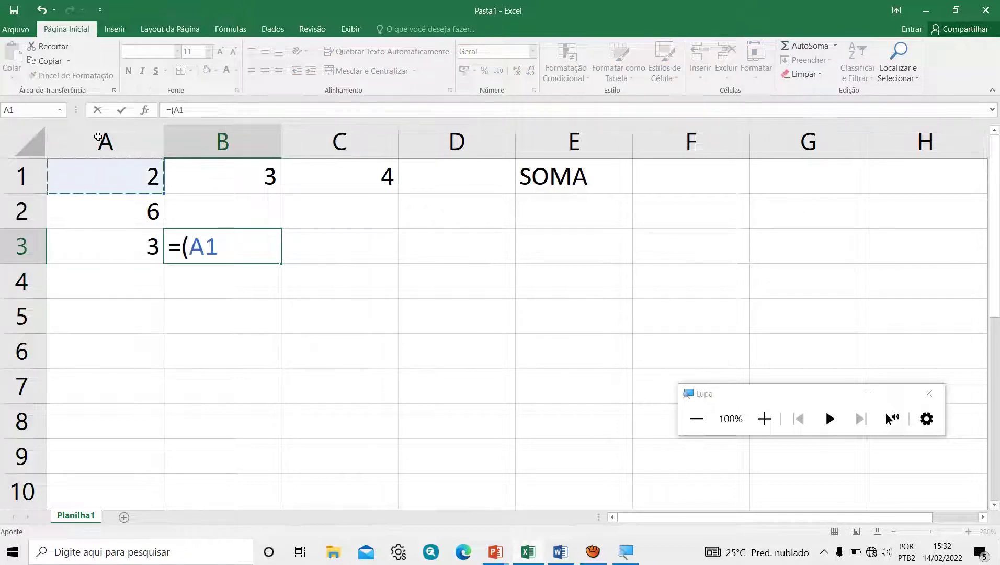
{"action": "type", "text": "+"}
{"action": "left_click", "coordinate": [207, 160]}
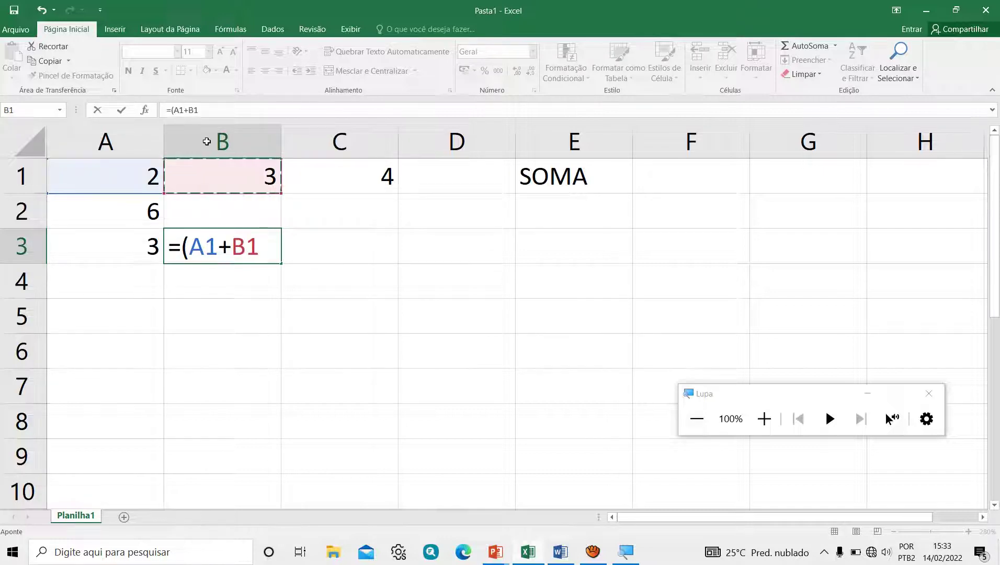
{"action": "type", "text": "+"}
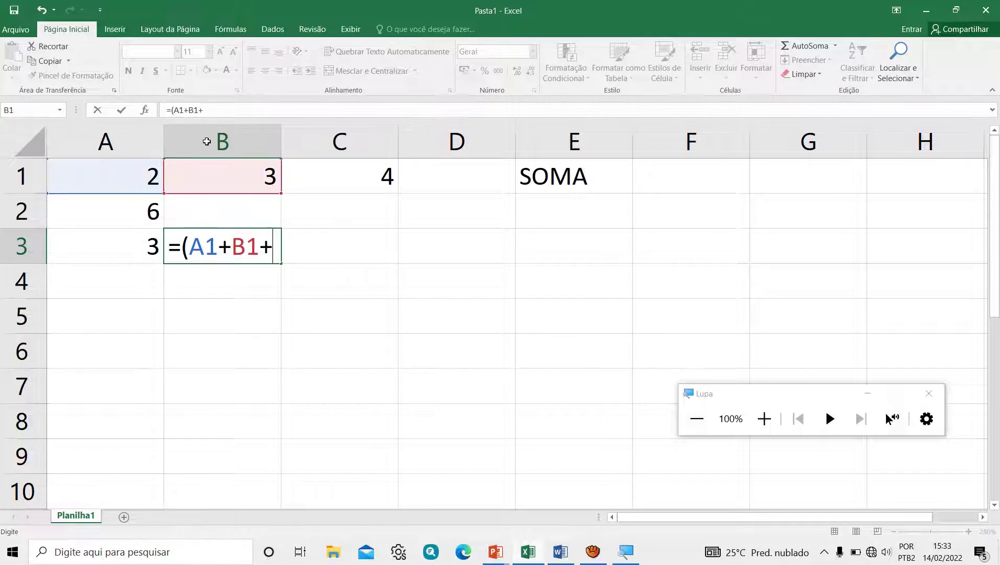
{"action": "left_click", "coordinate": [285, 160]}
{"action": "type", "text": ")"}
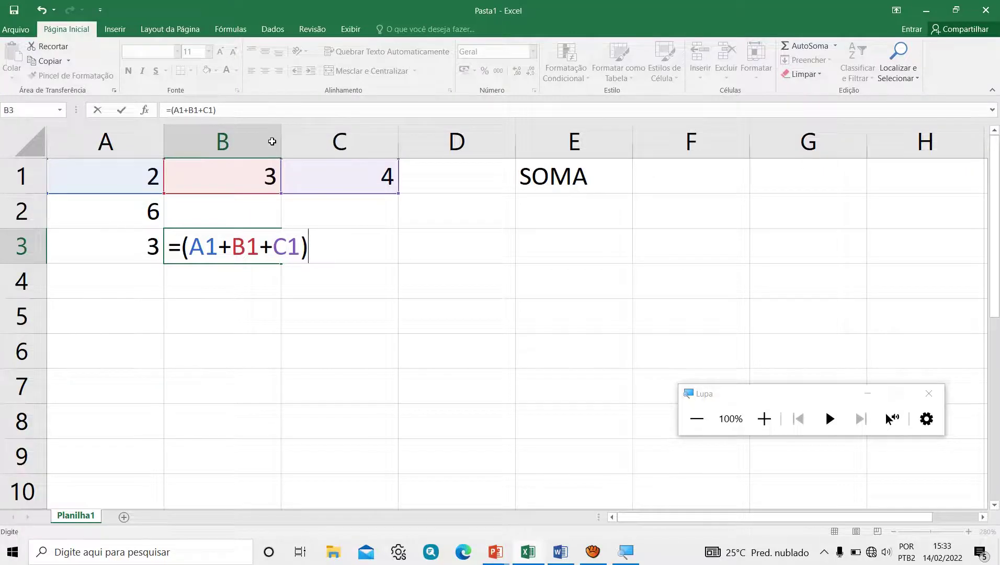
{"action": "type", "text": "/3"}
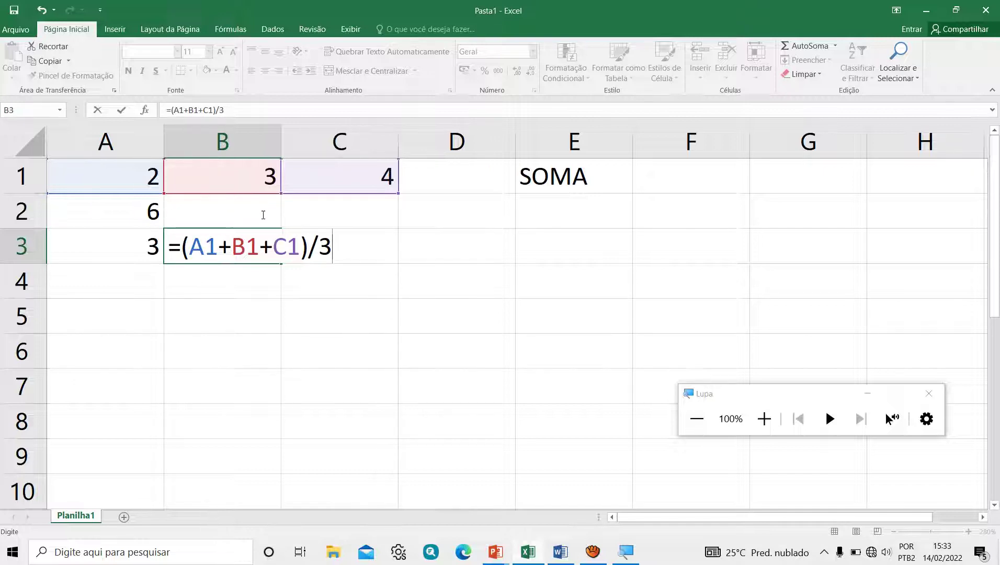
{"action": "key", "text": "Return"}
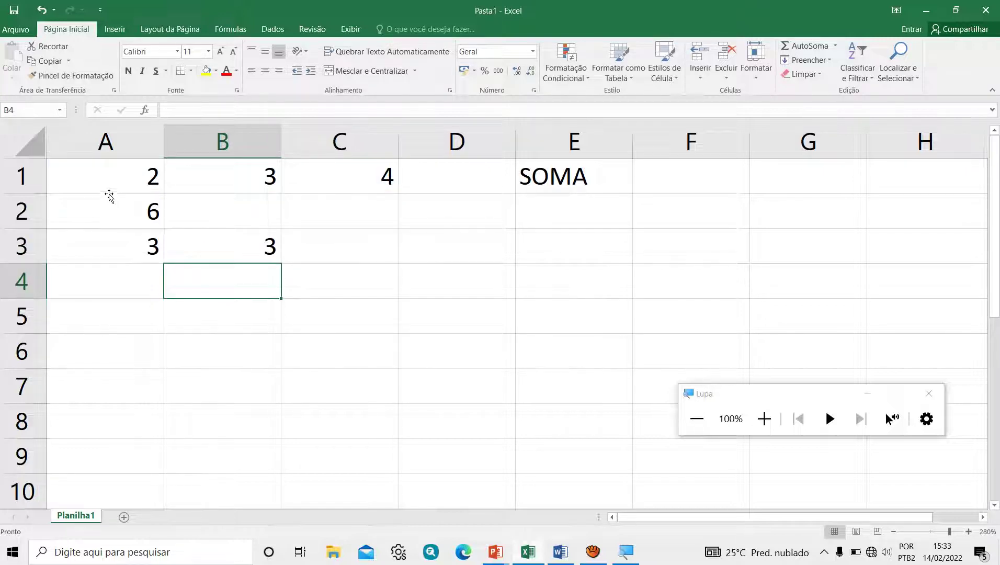
{"action": "key", "text": "Left"}
{"action": "key", "text": "Up"}
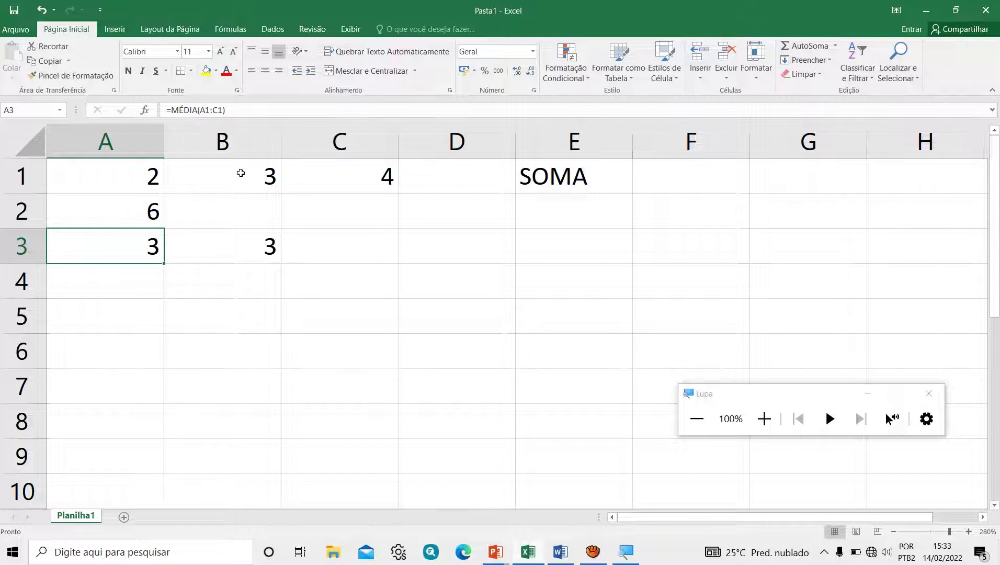
Switch to the Word exam document and scroll to question 01's Cuiabá spreadsheet image.
{"action": "key", "text": "alt+Tab"}
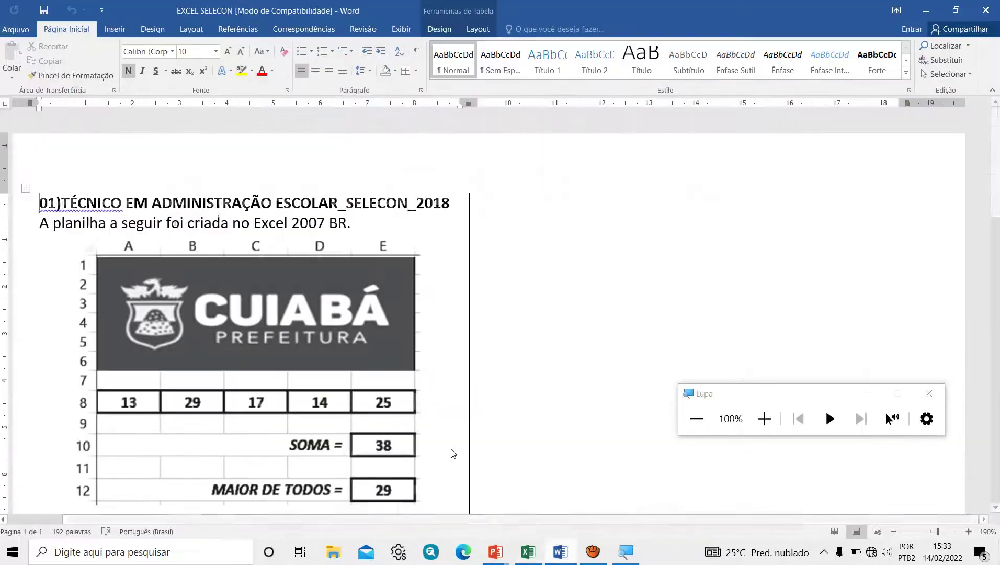
{"action": "key", "text": "super+Escape"}
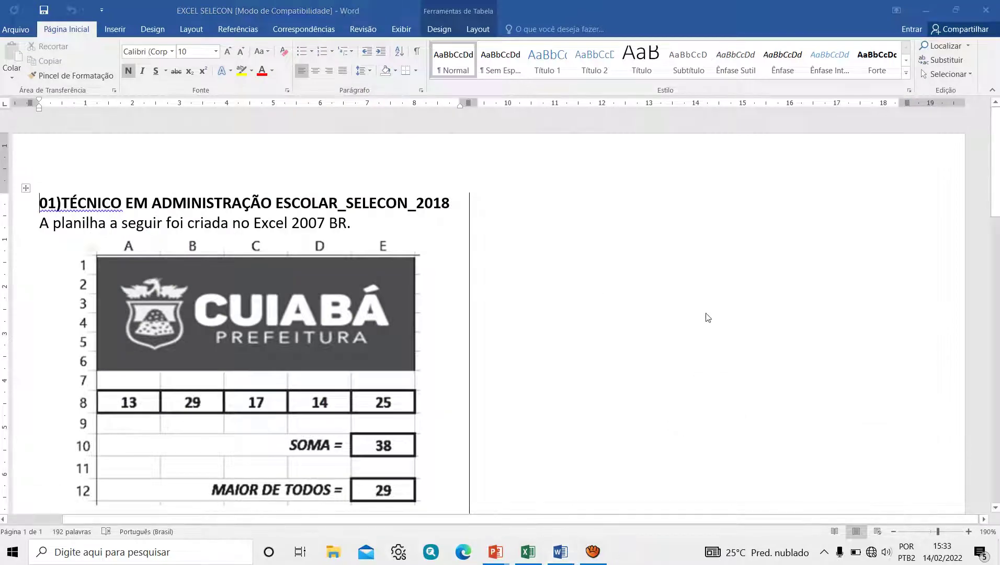
{"action": "scroll", "coordinate": [218, 226], "scroll_direction": "down", "scroll_amount": 2, "text": "ctrl"}
{"action": "scroll", "coordinate": [230, 226], "scroll_direction": "down", "scroll_amount": 3}
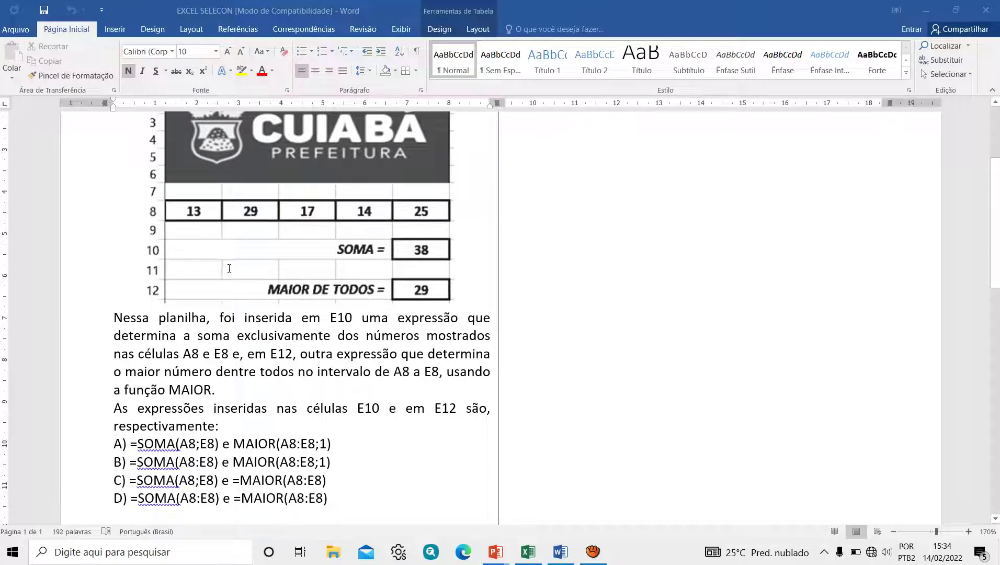
{"action": "scroll", "coordinate": [228, 267], "scroll_direction": "up", "scroll_amount": 3}
{"action": "scroll", "coordinate": [229, 267], "scroll_direction": "down", "scroll_amount": 1}
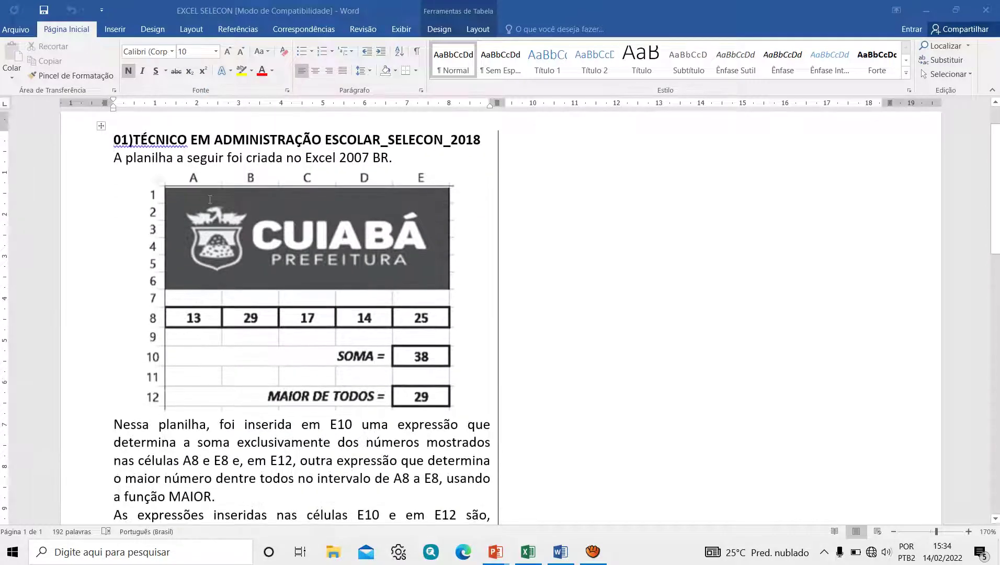
{"action": "scroll", "coordinate": [136, 189], "scroll_direction": "down", "scroll_amount": 5}
{"action": "scroll", "coordinate": [151, 220], "scroll_direction": "down", "scroll_amount": 4}
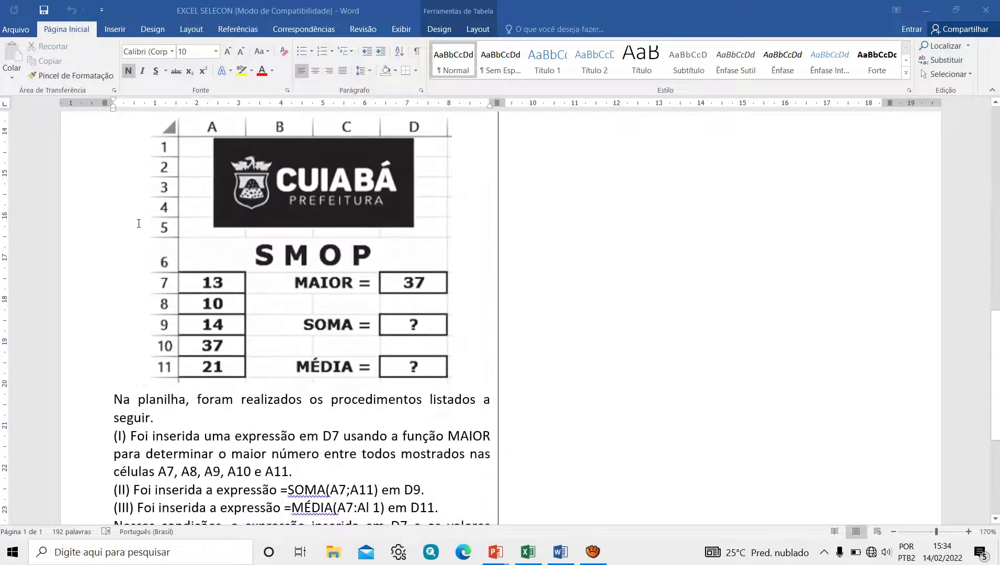
{"action": "scroll", "coordinate": [165, 238], "scroll_direction": "up", "scroll_amount": 2}
{"action": "scroll", "coordinate": [165, 238], "scroll_direction": "up", "scroll_amount": 5}
{"action": "scroll", "coordinate": [166, 235], "scroll_direction": "up", "scroll_amount": 3}
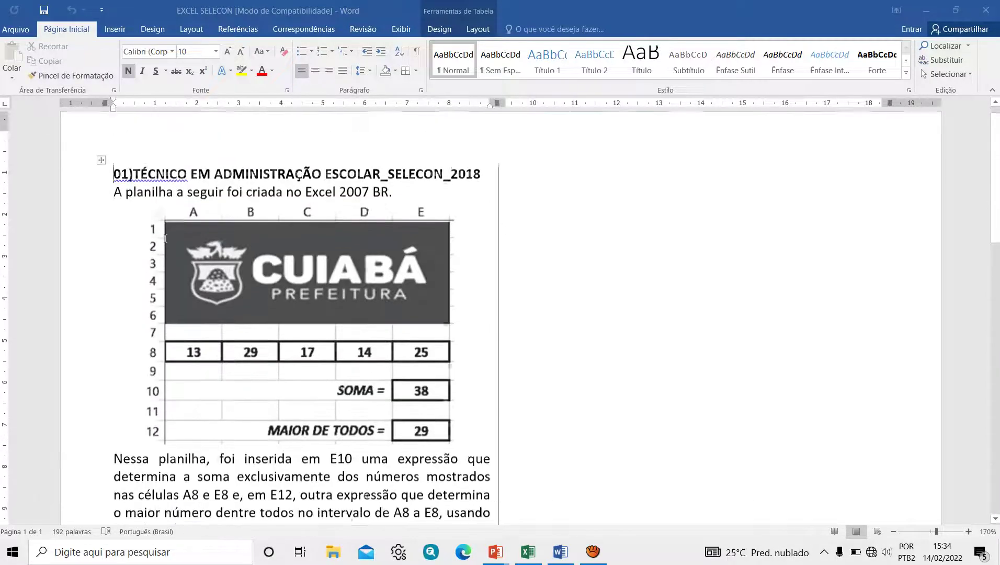
{"action": "scroll", "coordinate": [165, 231], "scroll_direction": "up", "scroll_amount": 1, "text": "ctrl"}
{"action": "scroll", "coordinate": [165, 230], "scroll_direction": "up", "scroll_amount": 5, "text": "ctrl"}
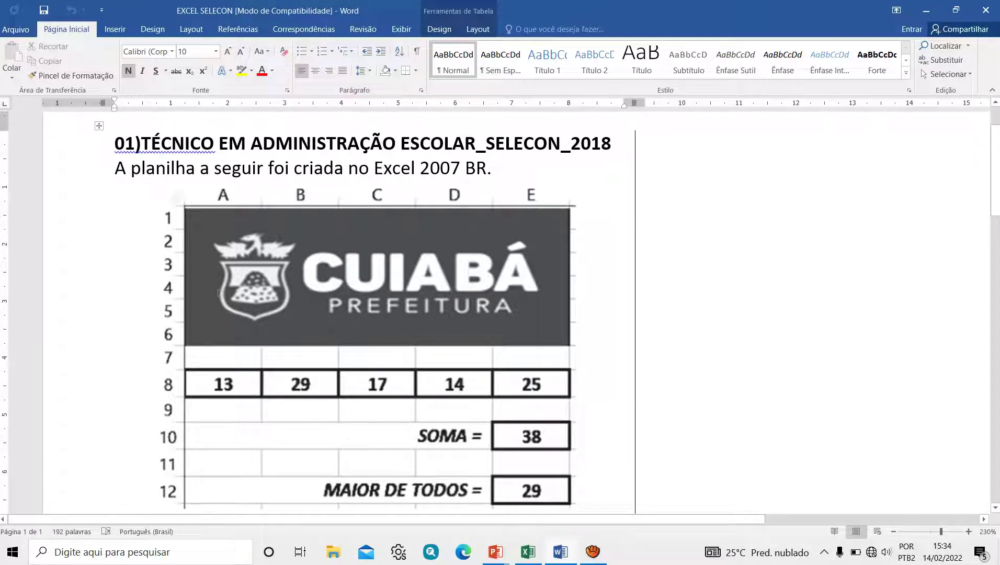
{"action": "scroll", "coordinate": [218, 293], "scroll_direction": "down", "scroll_amount": 2, "text": "ctrl"}
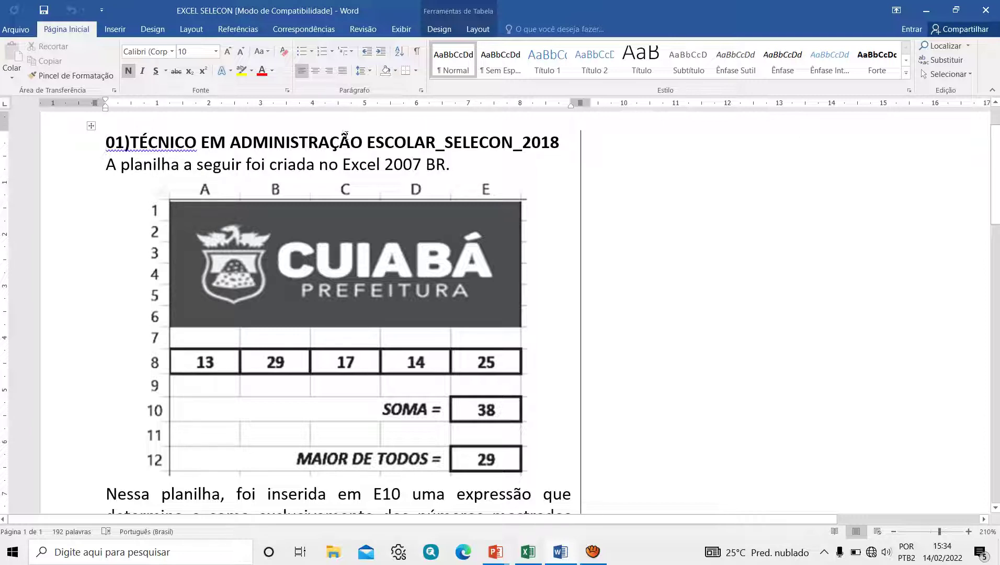
{"action": "scroll", "coordinate": [192, 234], "scroll_direction": "down", "scroll_amount": 1}
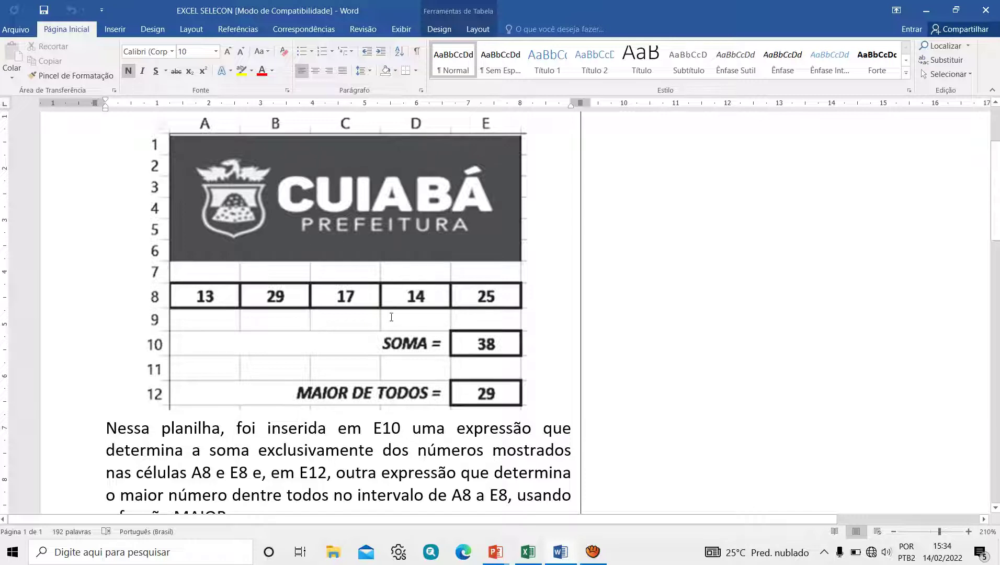
Insert a simple text box in front of text, reading A1, shrunk to fit.
{"action": "left_click", "coordinate": [441, 133]}
{"action": "scroll", "coordinate": [366, 32], "scroll_direction": "down", "scroll_amount": 1}
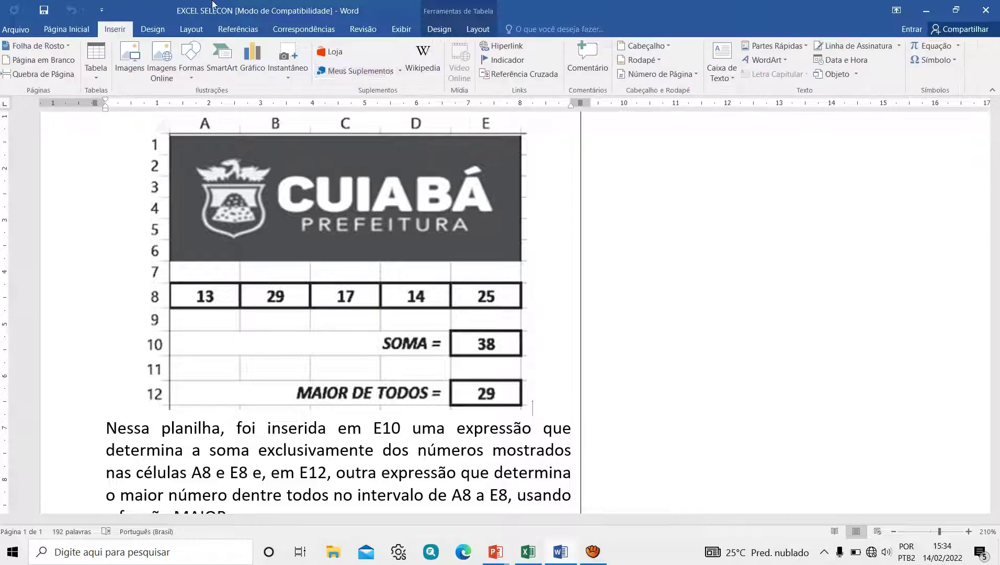
{"action": "left_click", "coordinate": [721, 60]}
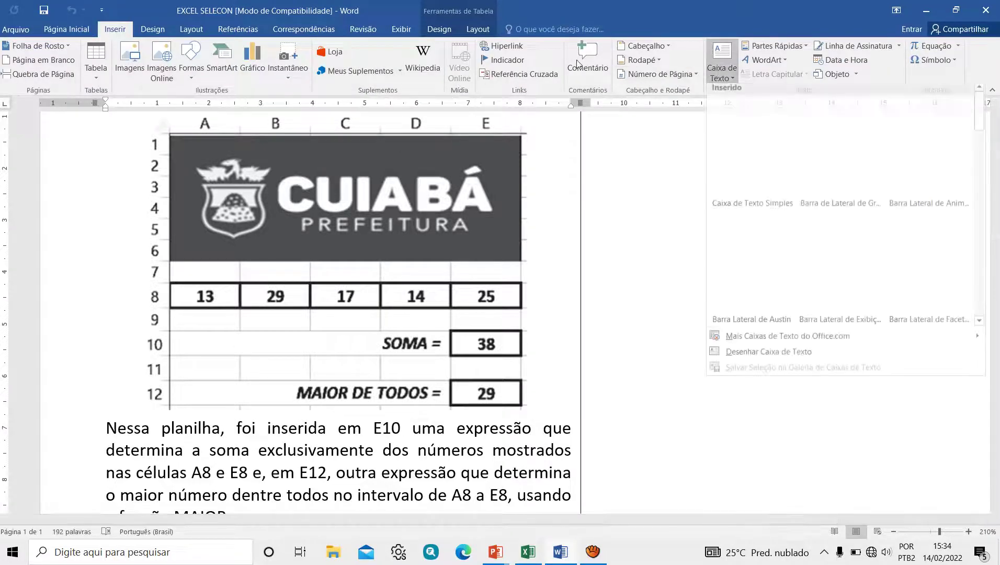
{"action": "left_click", "coordinate": [593, 122]}
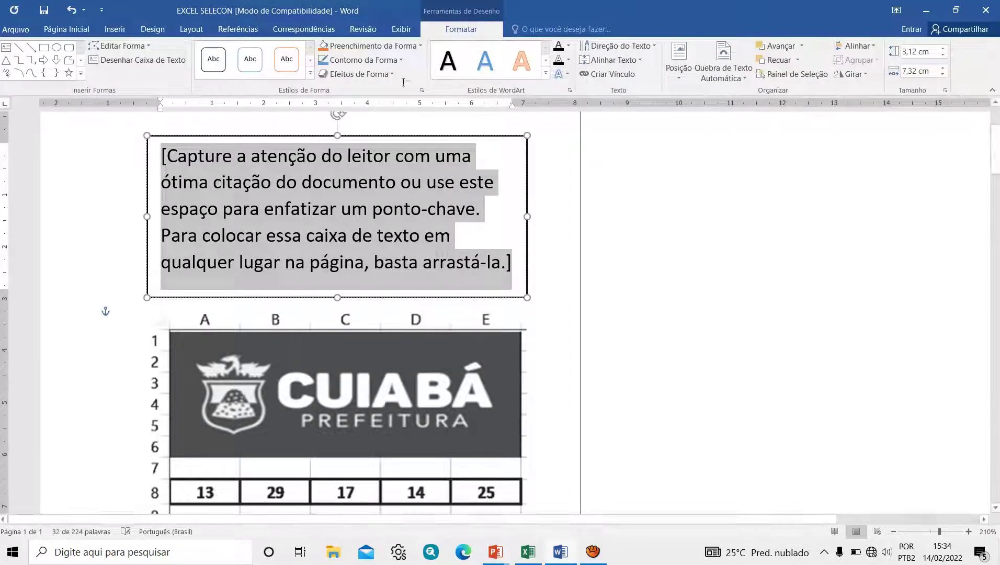
{"action": "left_click", "coordinate": [723, 62]}
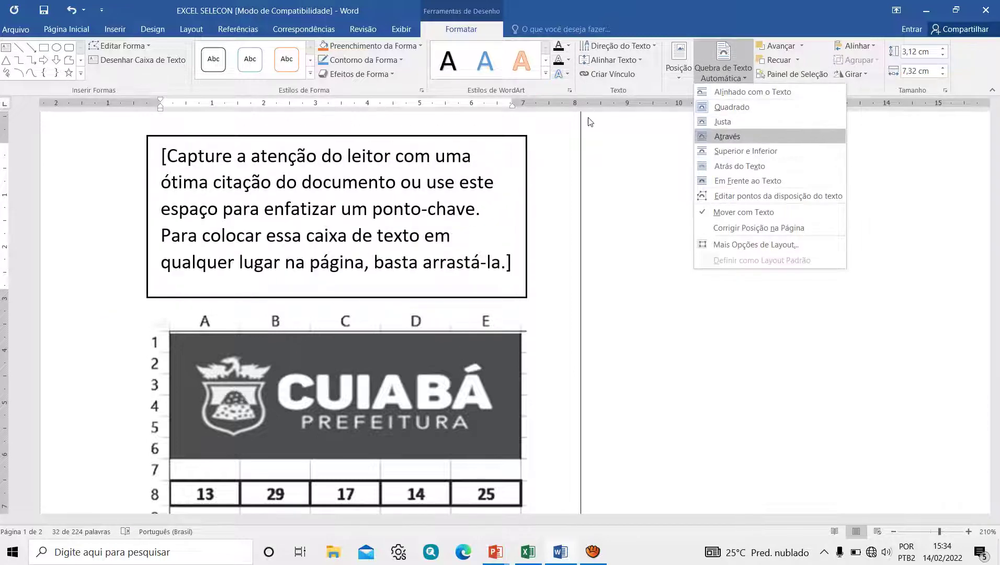
{"action": "left_click", "coordinate": [748, 180]}
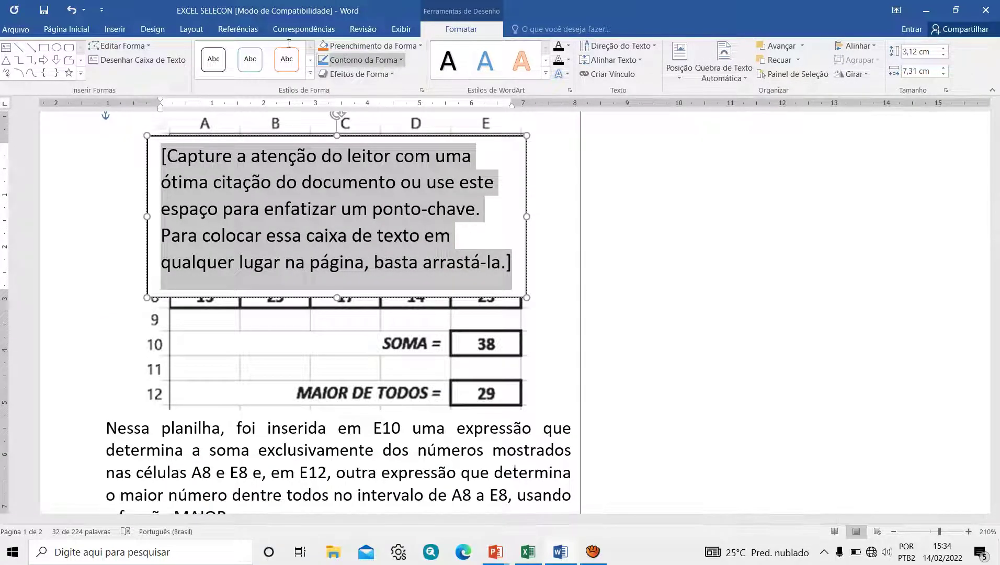
{"action": "left_click", "coordinate": [368, 46]}
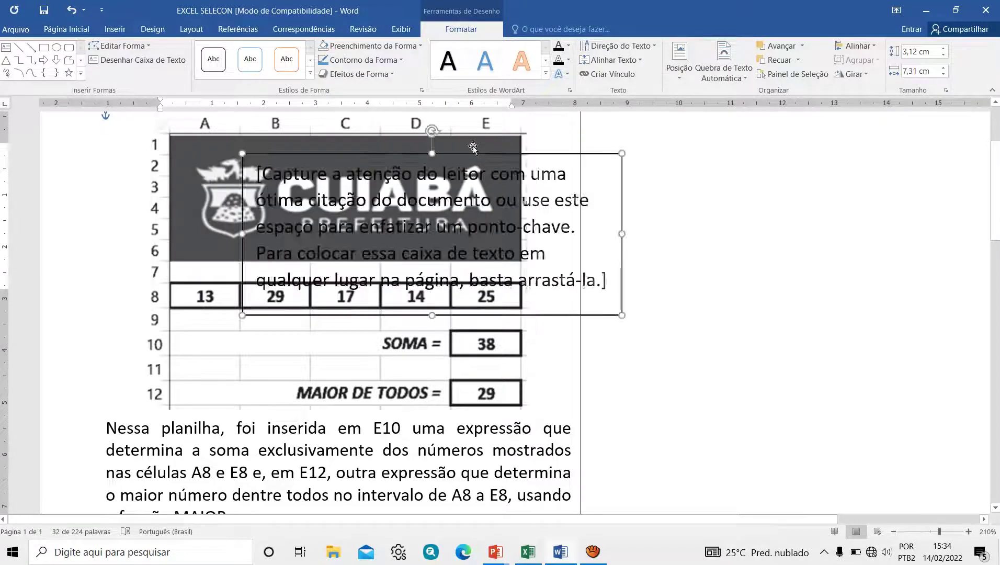
{"action": "left_click_drag", "start_coordinate": [224, 135], "coordinate": [689, 203]}
{"action": "key", "text": "ctrl+a"}
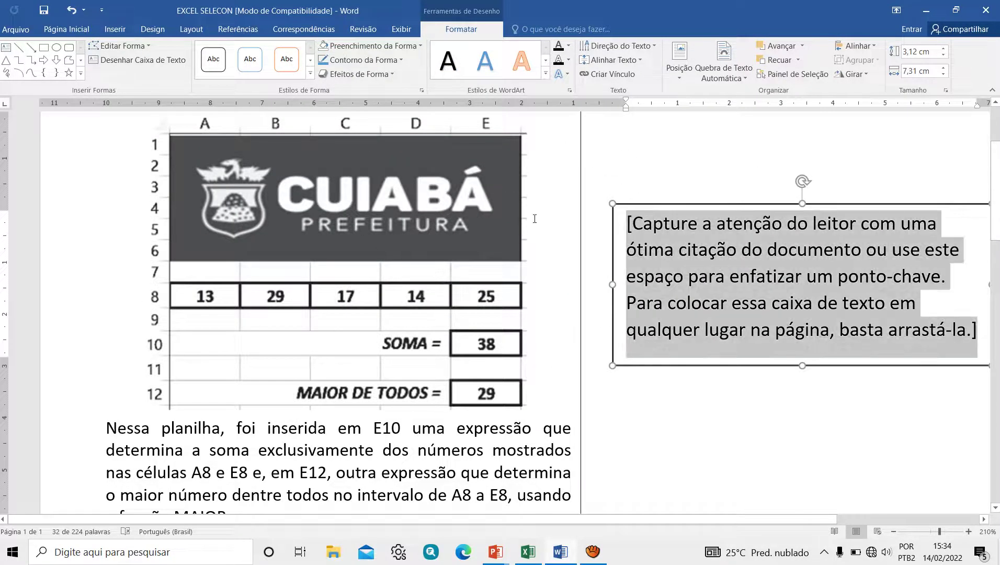
{"action": "type", "text": "a1"}
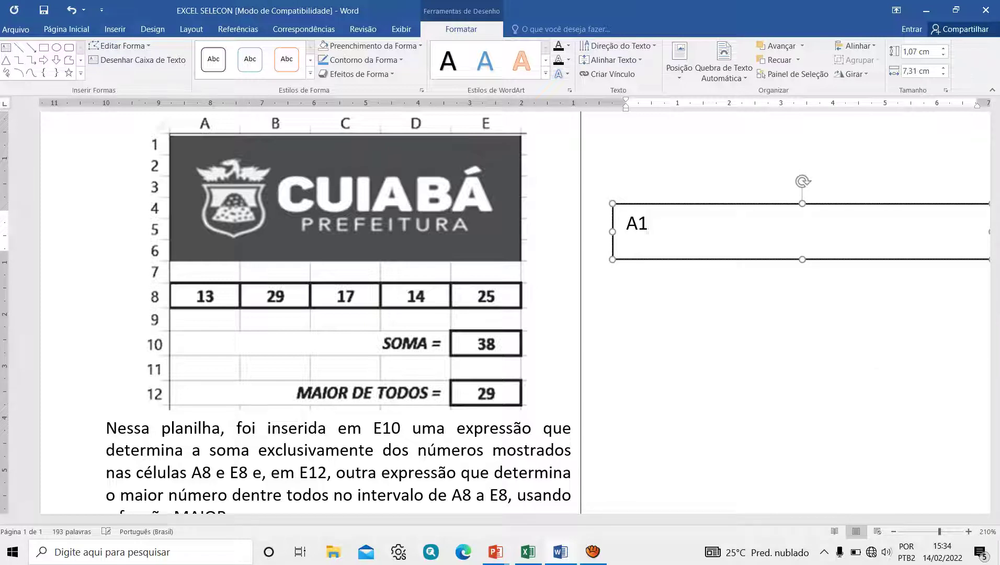
{"action": "left_click_drag", "start_coordinate": [612, 216], "coordinate": [525, 216]}
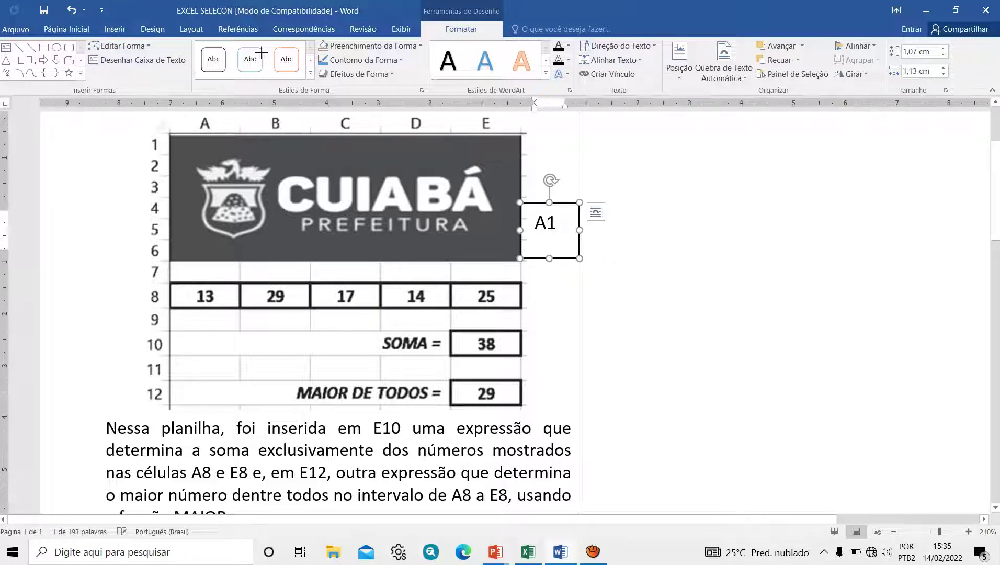
Make the A1 label bold red with no outline and move it into the right margin.
{"action": "left_click", "coordinate": [93, 32]}
{"action": "left_click", "coordinate": [128, 70]}
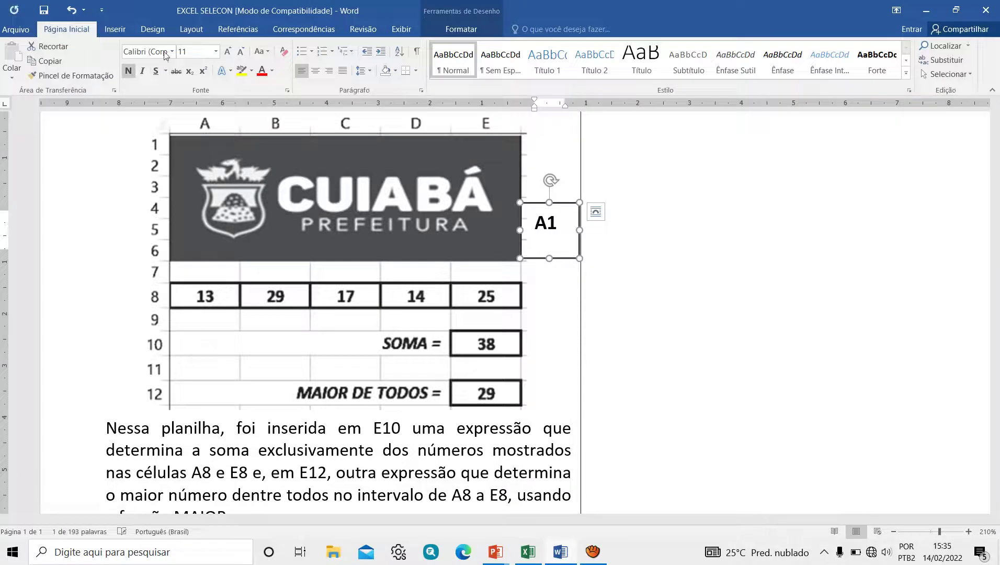
{"action": "left_click", "coordinate": [261, 70]}
{"action": "left_click", "coordinate": [460, 29]}
{"action": "left_click", "coordinate": [361, 60]}
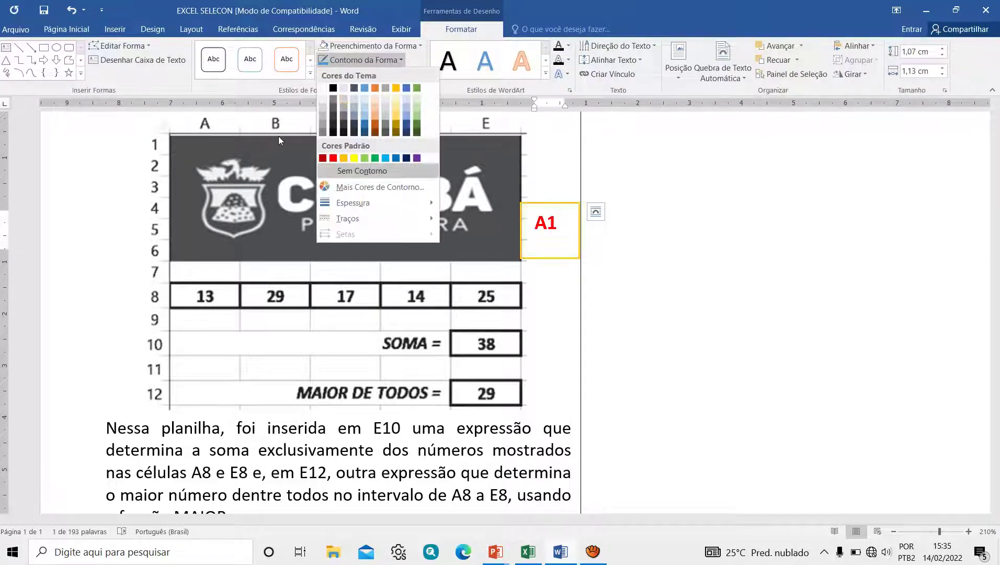
{"action": "left_click", "coordinate": [339, 170]}
{"action": "left_click_drag", "start_coordinate": [454, 207], "coordinate": [559, 177]}
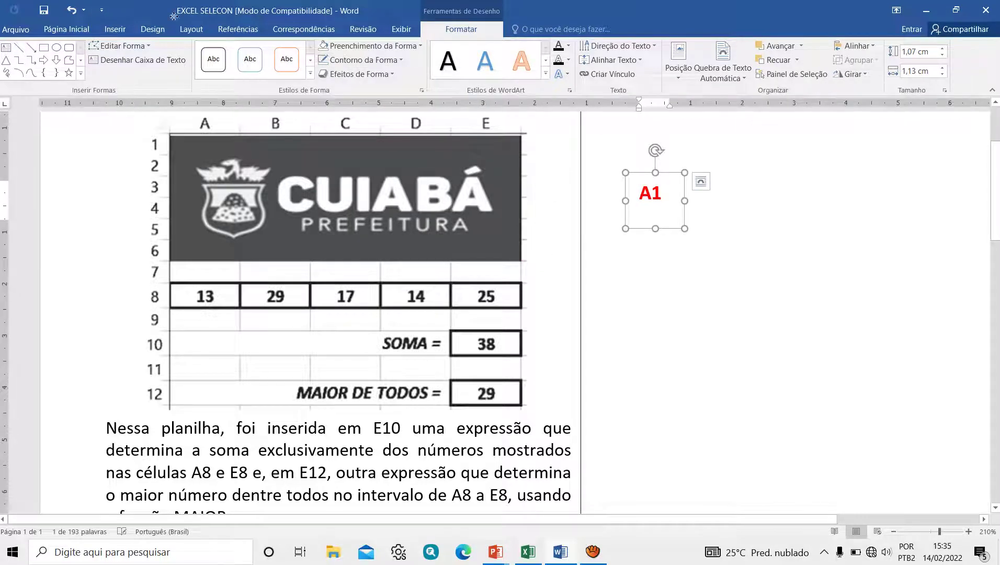
{"action": "left_click", "coordinate": [102, 30]}
Draw a red 4½ pt arrow in the right margin pointing toward the spreadsheet.
{"action": "left_click", "coordinate": [191, 57]}
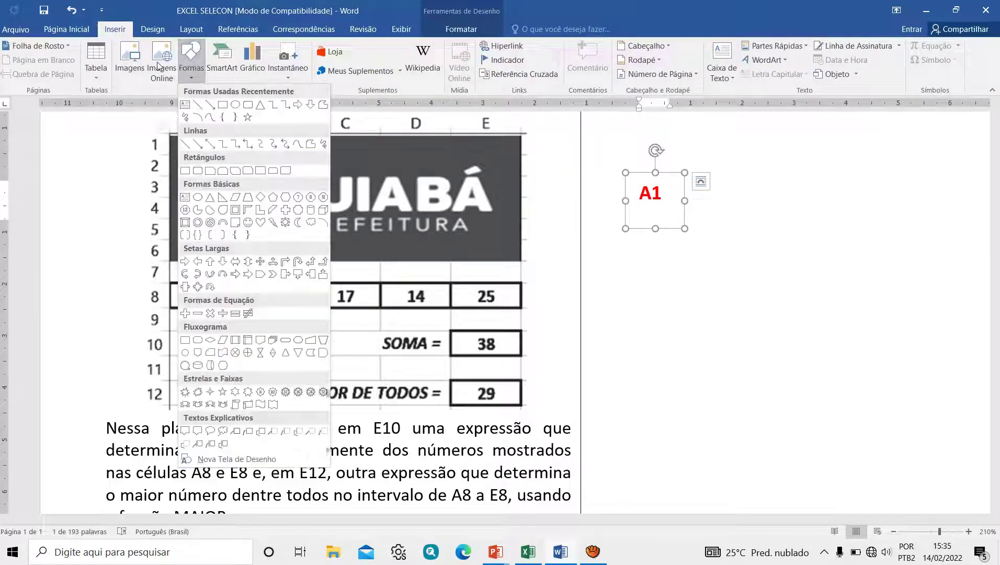
{"action": "left_click", "coordinate": [210, 104]}
{"action": "left_click_drag", "start_coordinate": [759, 395], "coordinate": [644, 309]}
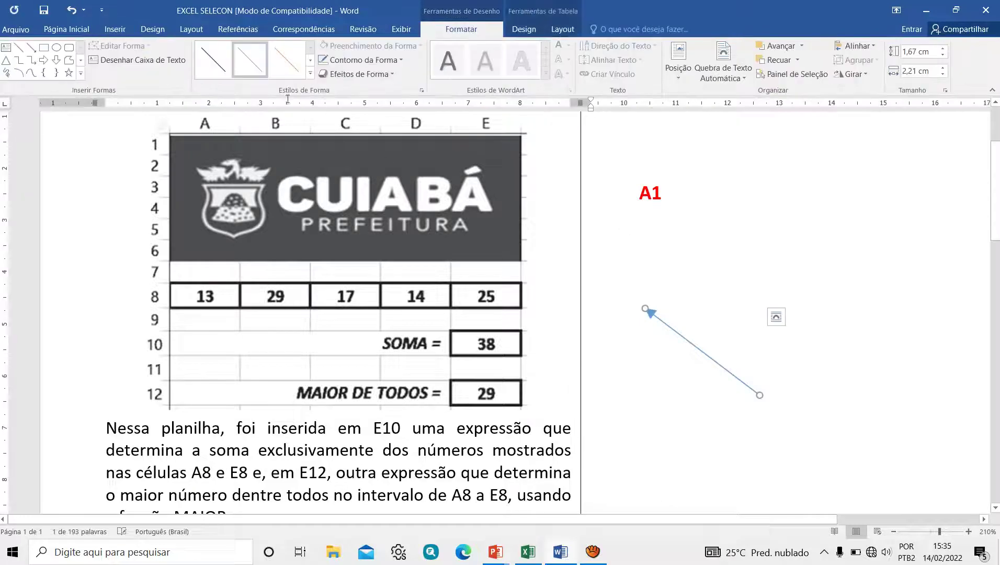
{"action": "left_click", "coordinate": [361, 60]}
{"action": "left_click", "coordinate": [333, 158]}
{"action": "left_click", "coordinate": [363, 60]}
{"action": "mouse_move", "coordinate": [352, 203]}
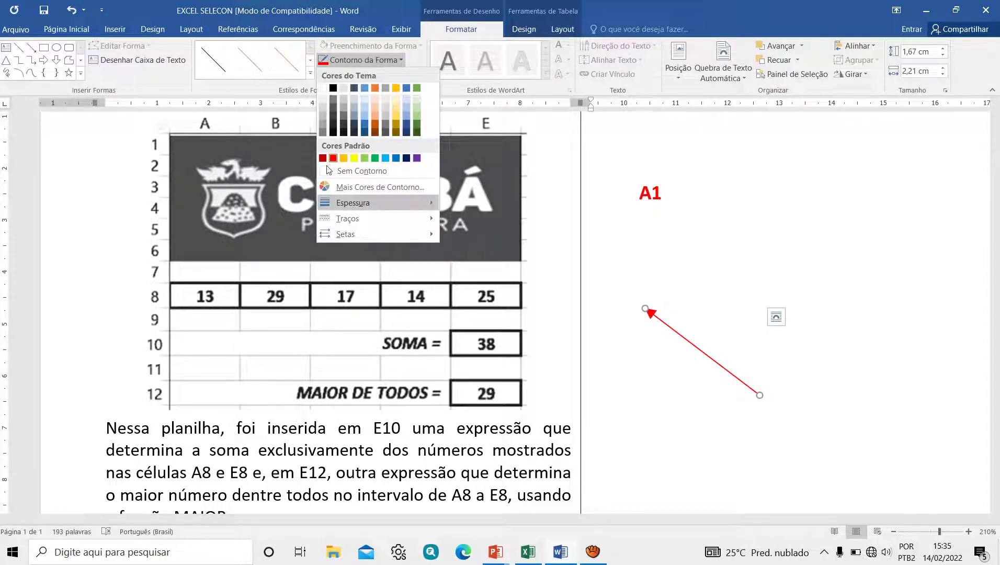
{"action": "left_click", "coordinate": [502, 294]}
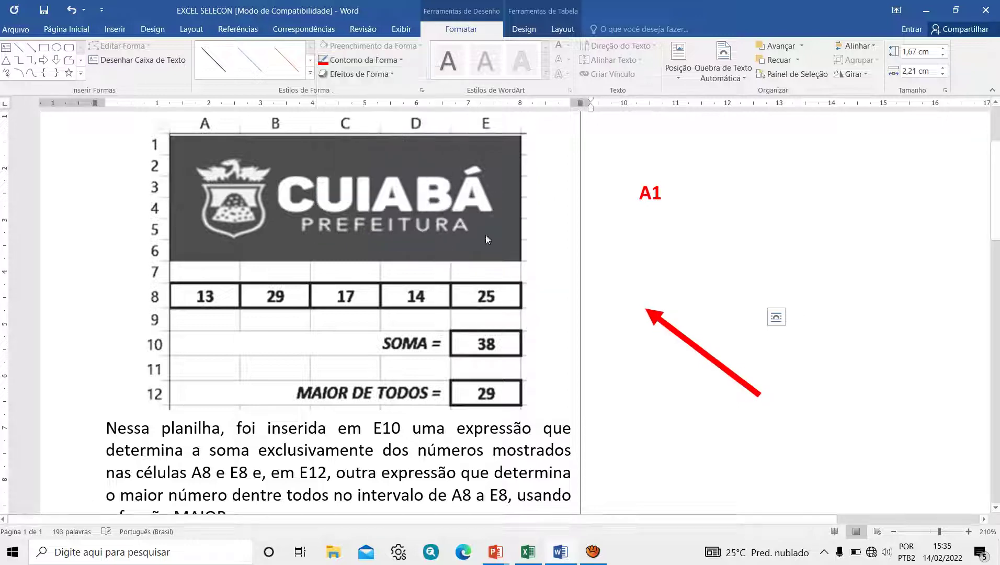
{"action": "left_click", "coordinate": [547, 325]}
{"action": "scroll", "coordinate": [547, 326], "scroll_direction": "up", "scroll_amount": 2}
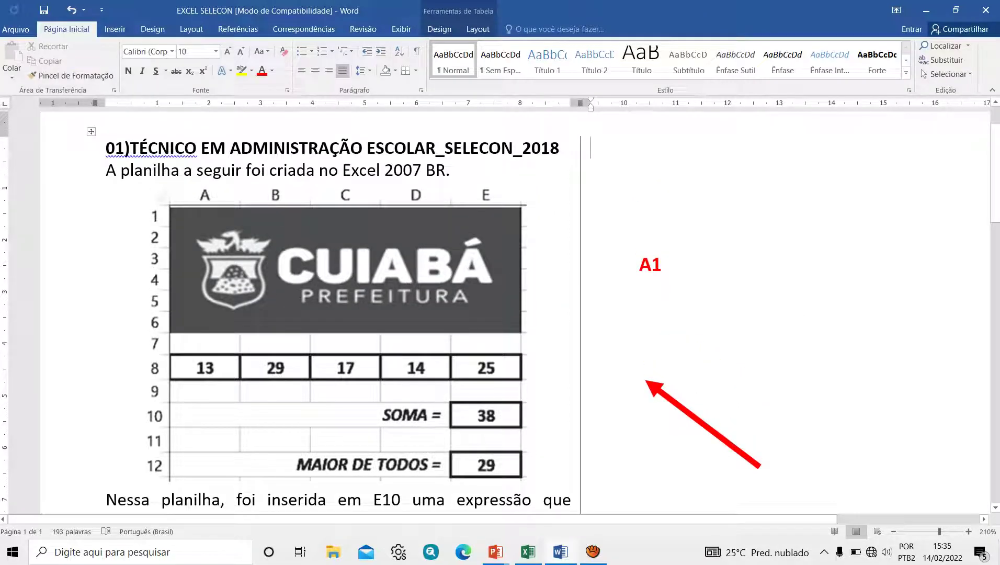
{"action": "scroll", "coordinate": [532, 354], "scroll_direction": "down", "scroll_amount": 3}
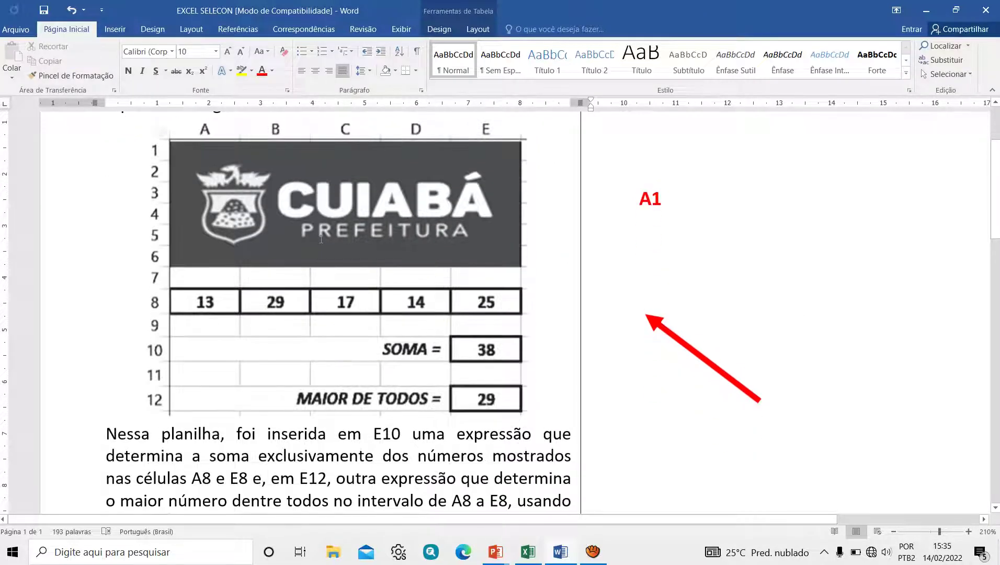
{"action": "mouse_move", "coordinate": [542, 285]}
{"action": "left_mouse_down"}
{"action": "mouse_move", "coordinate": [217, 158]}
{"action": "mouse_move", "coordinate": [265, 144]}
{"action": "mouse_move", "coordinate": [486, 142]}
{"action": "mouse_move", "coordinate": [180, 194]}
{"action": "mouse_move", "coordinate": [178, 159]}
{"action": "mouse_move", "coordinate": [172, 396]}
{"action": "left_mouse_up"}
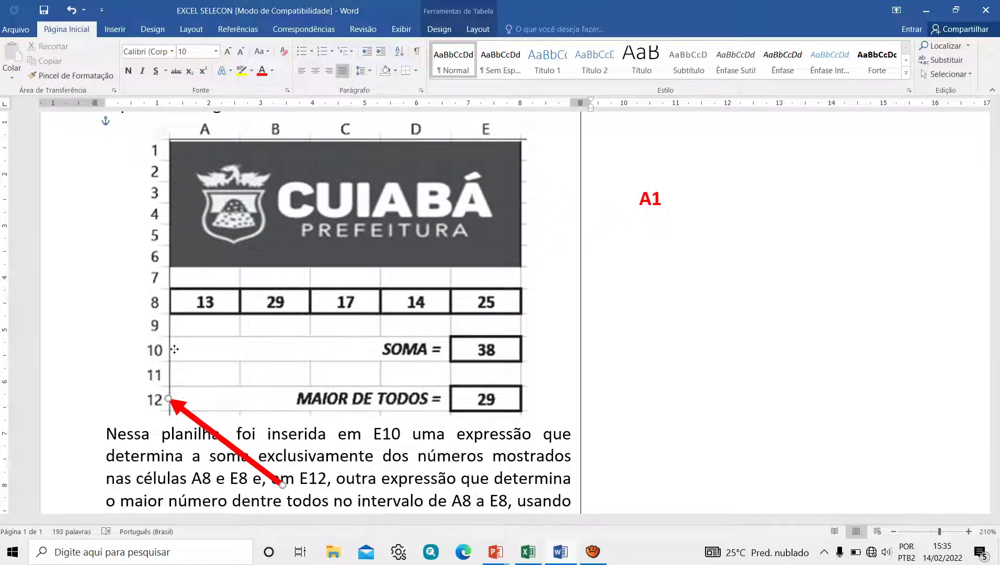
{"action": "mouse_move", "coordinate": [174, 349]}
{"action": "left_mouse_down"}
{"action": "mouse_move", "coordinate": [190, 293]}
{"action": "mouse_move", "coordinate": [270, 277]}
{"action": "mouse_move", "coordinate": [424, 277]}
{"action": "mouse_move", "coordinate": [432, 334]}
{"action": "mouse_move", "coordinate": [432, 283]}
{"action": "mouse_move", "coordinate": [218, 281]}
{"action": "mouse_move", "coordinate": [488, 275]}
{"action": "mouse_move", "coordinate": [408, 317]}
{"action": "mouse_move", "coordinate": [368, 315]}
{"action": "mouse_move", "coordinate": [431, 314]}
{"action": "mouse_move", "coordinate": [371, 350]}
{"action": "mouse_move", "coordinate": [313, 352]}
{"action": "mouse_move", "coordinate": [470, 354]}
{"action": "mouse_move", "coordinate": [442, 355]}
{"action": "mouse_move", "coordinate": [502, 269]}
{"action": "mouse_move", "coordinate": [261, 273]}
{"action": "mouse_move", "coordinate": [402, 274]}
{"action": "mouse_move", "coordinate": [464, 337]}
{"action": "mouse_move", "coordinate": [462, 355]}
{"action": "mouse_move", "coordinate": [402, 329]}
{"action": "mouse_move", "coordinate": [220, 287]}
{"action": "mouse_move", "coordinate": [208, 277]}
{"action": "mouse_move", "coordinate": [215, 131]}
{"action": "mouse_move", "coordinate": [198, 272]}
{"action": "mouse_move", "coordinate": [173, 280]}
{"action": "left_mouse_up"}
{"action": "key", "text": "Escape"}
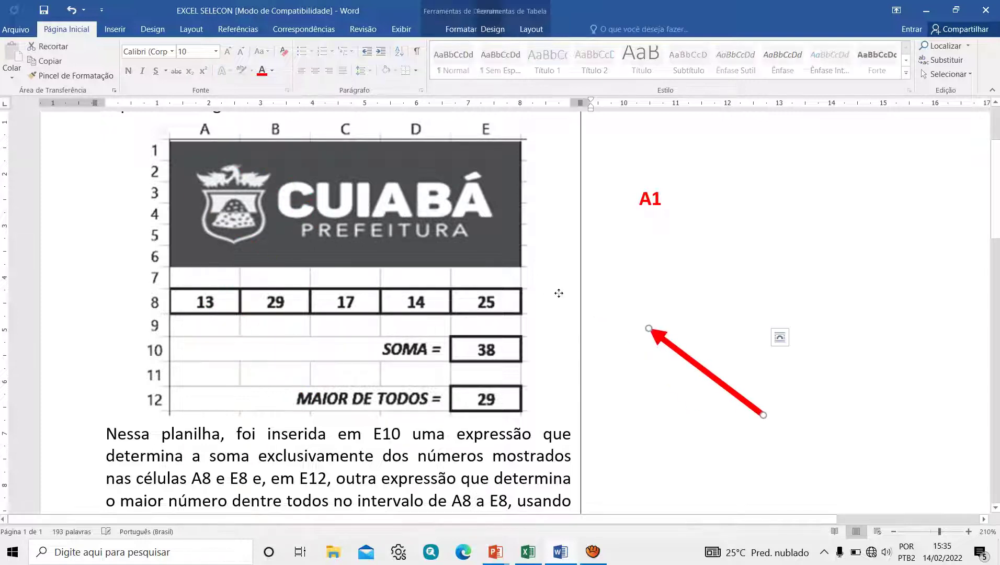
Change the red label to A8 and place it just below cell A8.
{"action": "key", "text": "Tab"}
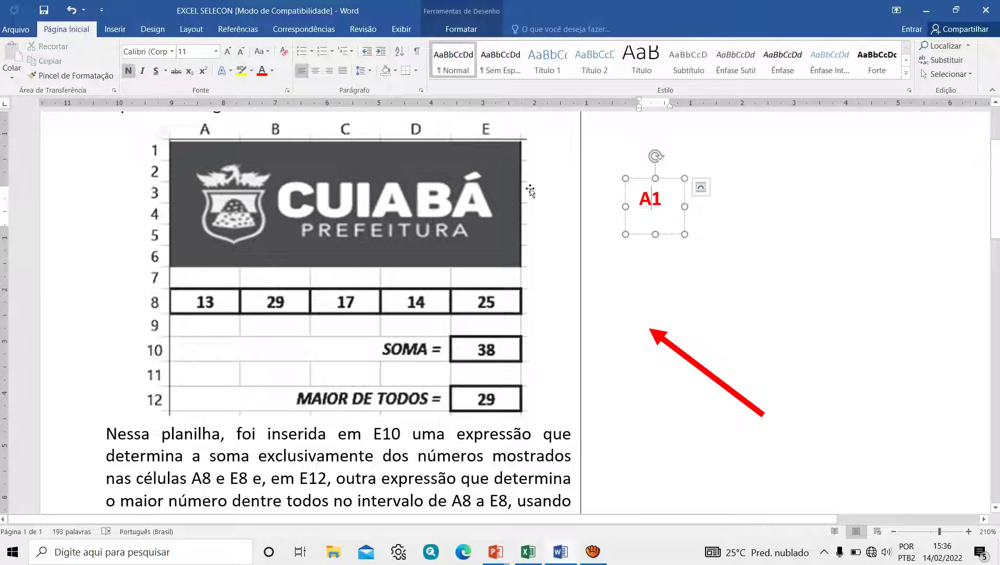
{"action": "key", "text": "BackSpace"}
{"action": "type", "text": "8"}
{"action": "mouse_move", "coordinate": [626, 191]}
{"action": "left_mouse_down"}
{"action": "mouse_move", "coordinate": [191, 315]}
{"action": "mouse_move", "coordinate": [175, 289]}
{"action": "left_mouse_up"}
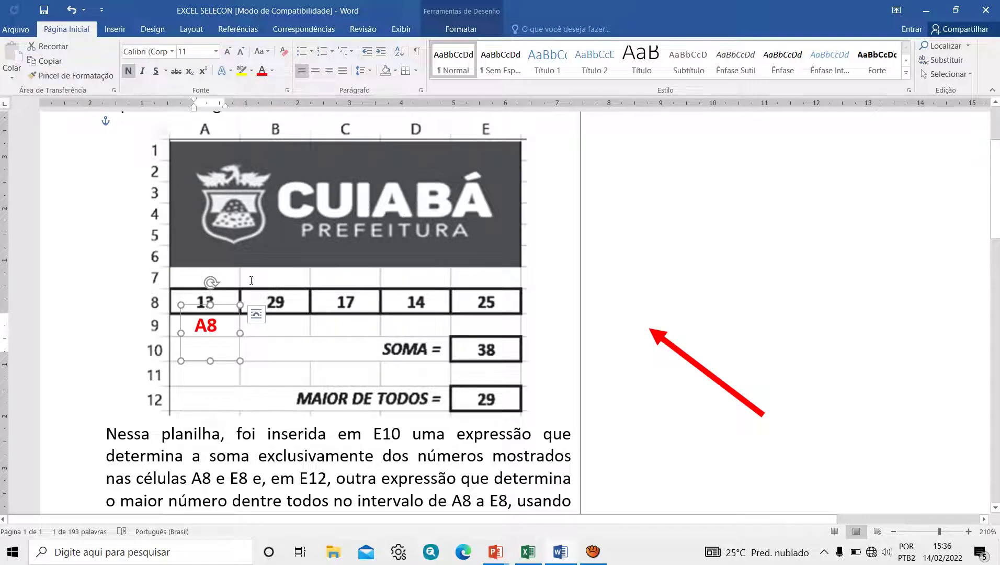
Duplicate the red label into B8 and C8 labels under columns B and C.
{"action": "key", "text": "ctrl+v"}
{"action": "left_click_drag", "start_coordinate": [205, 309], "coordinate": [249, 290]}
{"action": "left_click", "coordinate": [273, 324]}
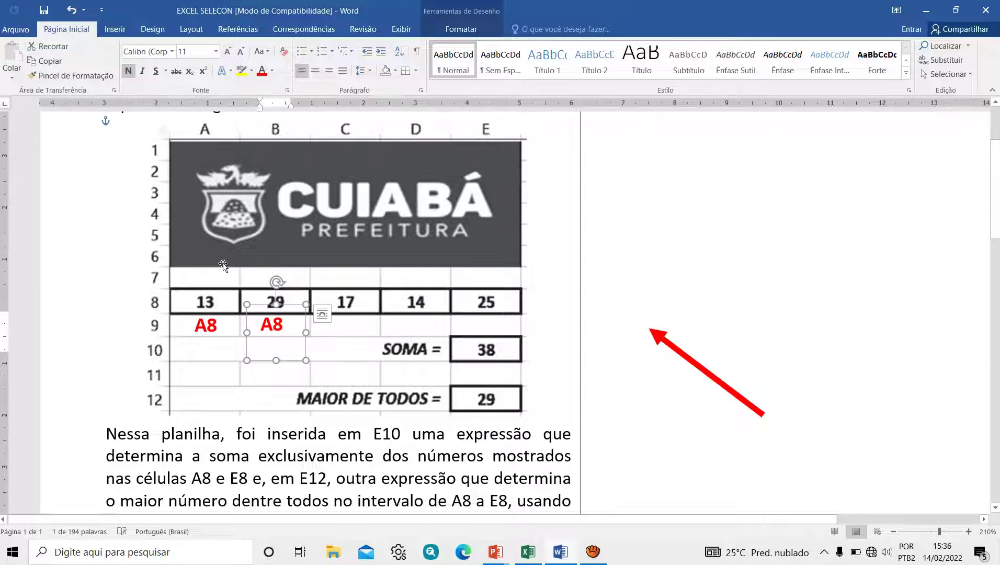
{"action": "key", "text": "BackSpace"}
{"action": "type", "text": "b"}
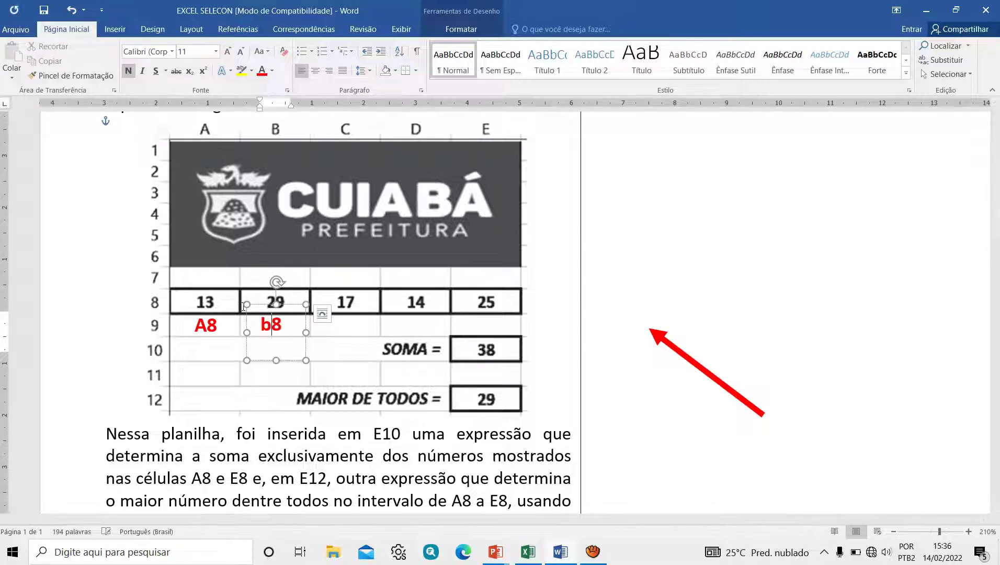
{"action": "key", "text": "BackSpace"}
{"action": "type", "text": "B"}
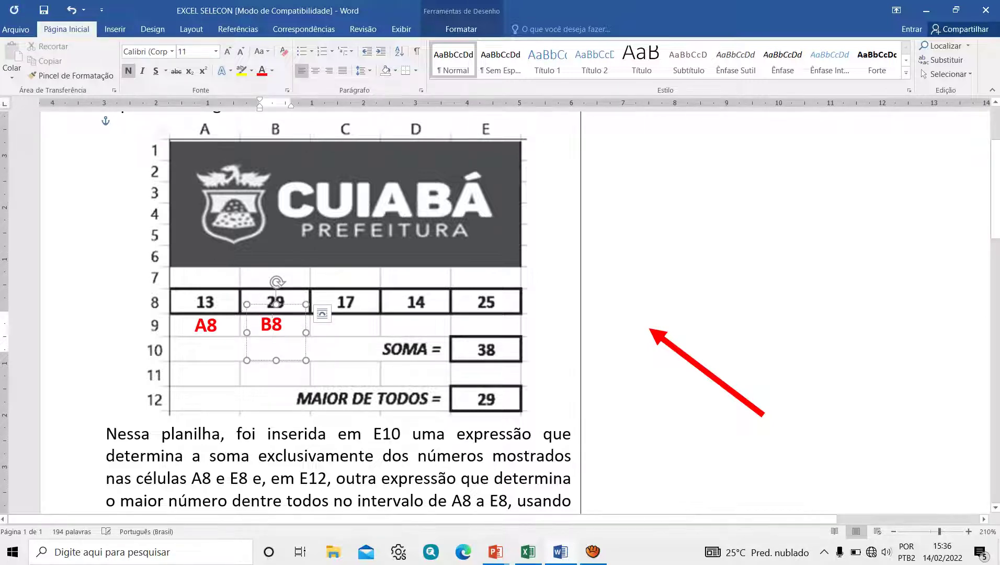
{"action": "key", "text": "Escape"}
{"action": "key", "text": "ctrl+c"}
{"action": "key", "text": "ctrl+v"}
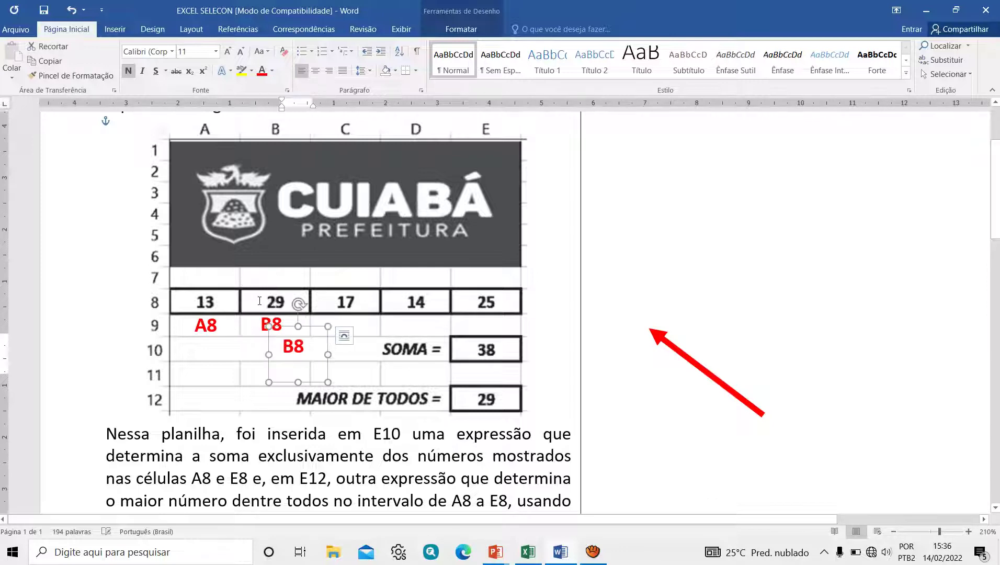
{"action": "left_click_drag", "start_coordinate": [272, 327], "coordinate": [322, 305]}
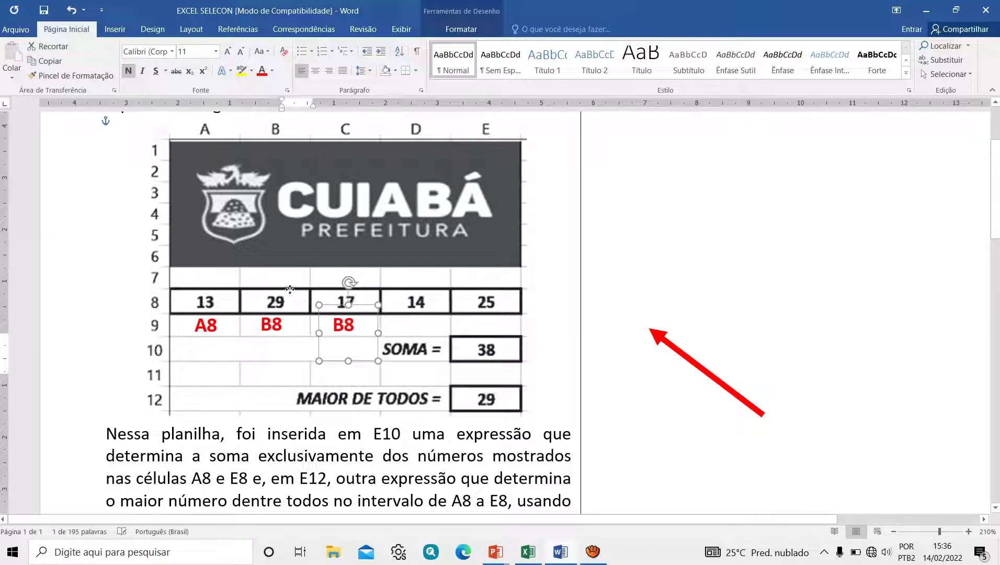
{"action": "type", "text": "C"}
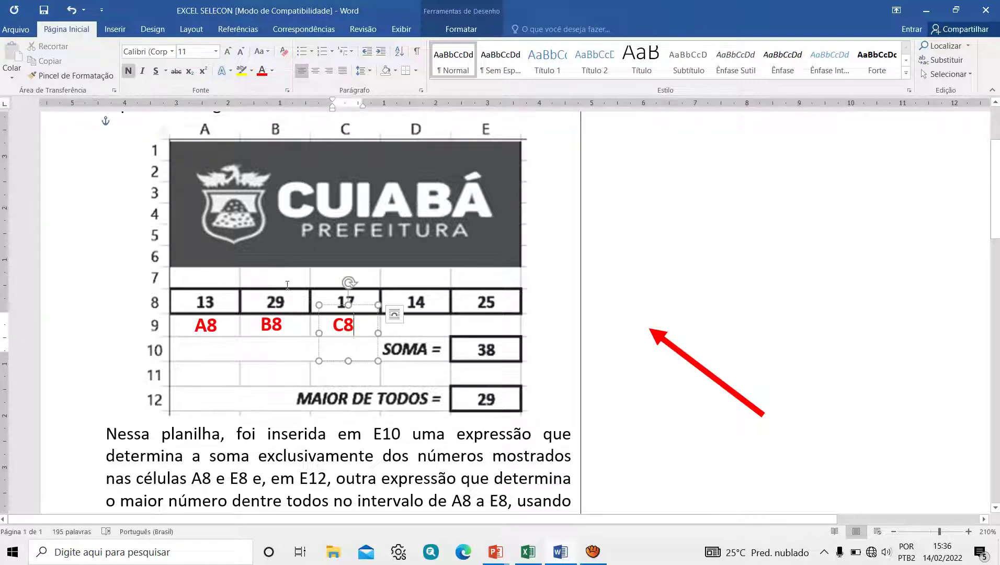
Add red D8 and E8 labels under columns D and E.
{"action": "key", "text": "Escape"}
{"action": "key", "text": "ctrl+c"}
{"action": "key", "text": "ctrl+v"}
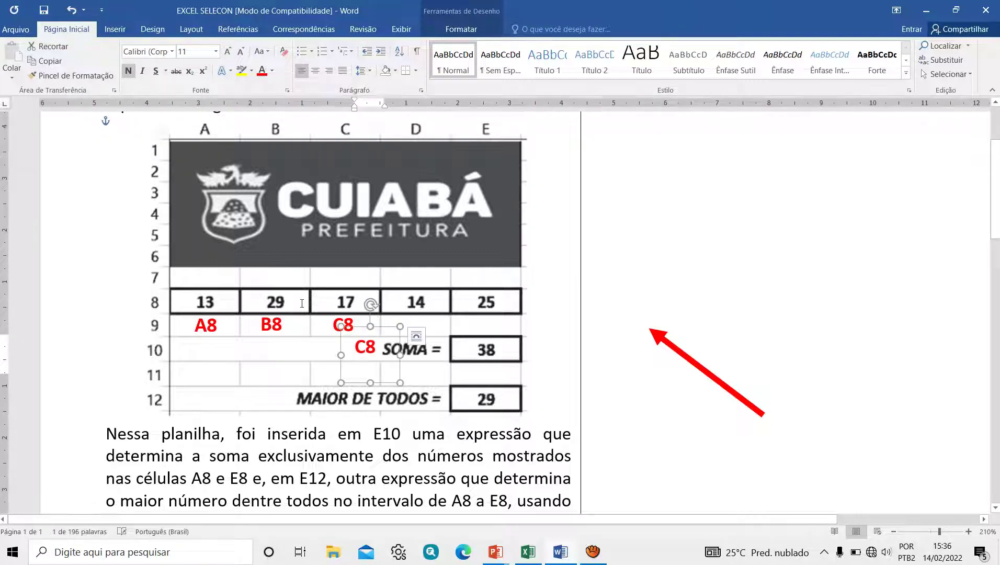
{"action": "left_click_drag", "start_coordinate": [302, 303], "coordinate": [343, 285]}
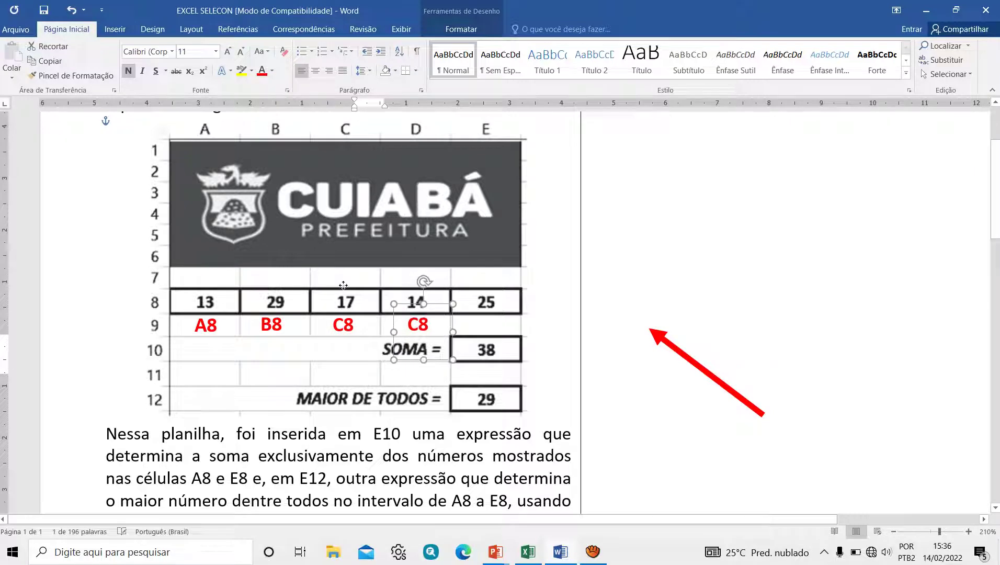
{"action": "left_click", "coordinate": [418, 324]}
{"action": "key", "text": "BackSpace"}
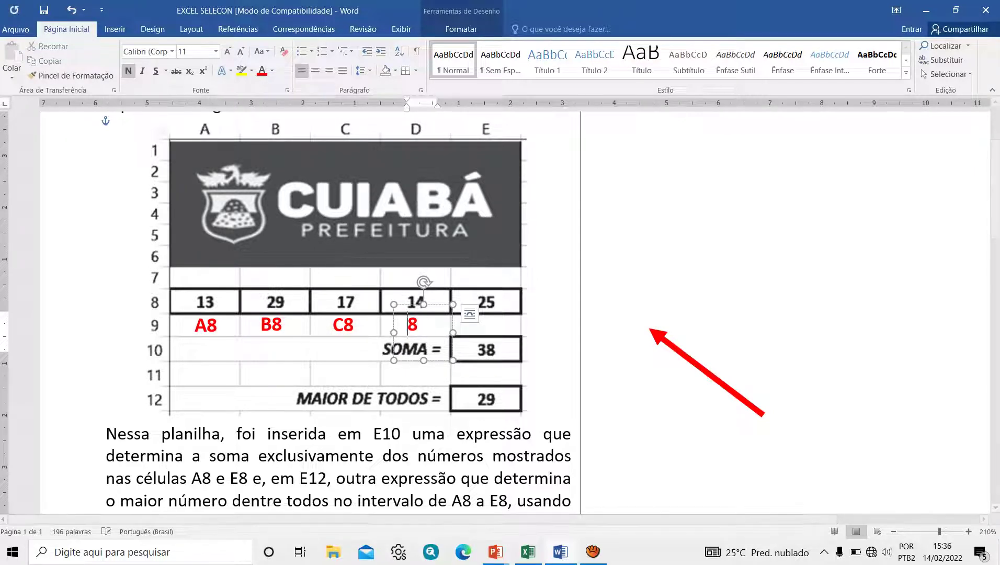
{"action": "type", "text": "D"}
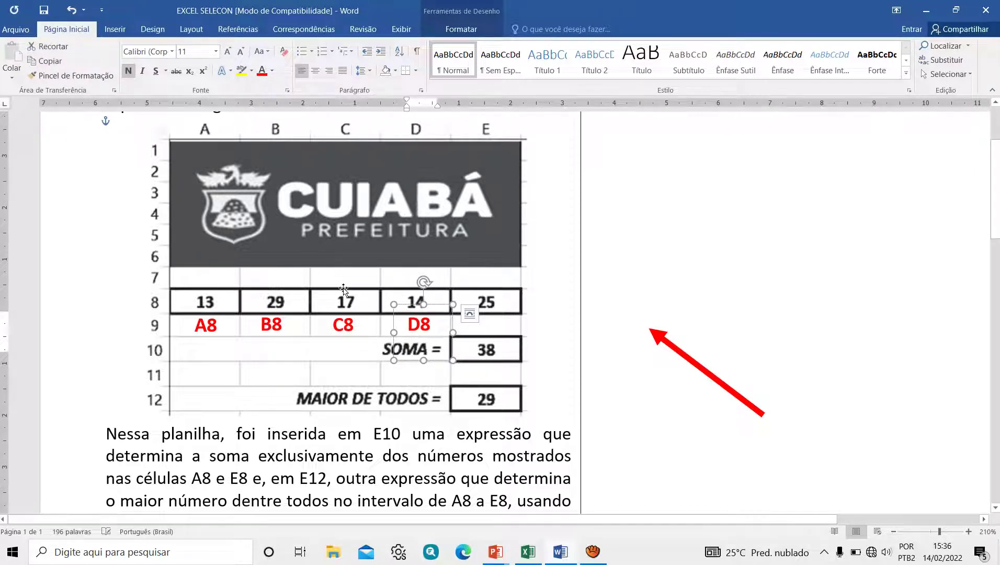
{"action": "key", "text": "ctrl+v"}
{"action": "left_click_drag", "start_coordinate": [375, 302], "coordinate": [401, 285]}
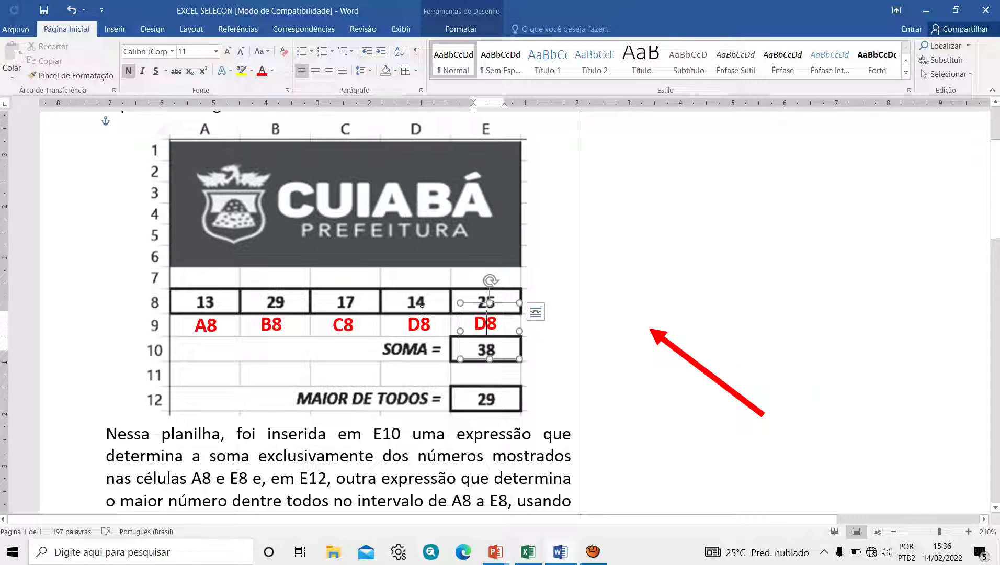
{"action": "key", "text": "BackSpace"}
{"action": "type", "text": "E"}
Add red E10 and E12 labels beside those result cells.
{"action": "key", "text": "Escape"}
{"action": "key", "text": "ctrl+c"}
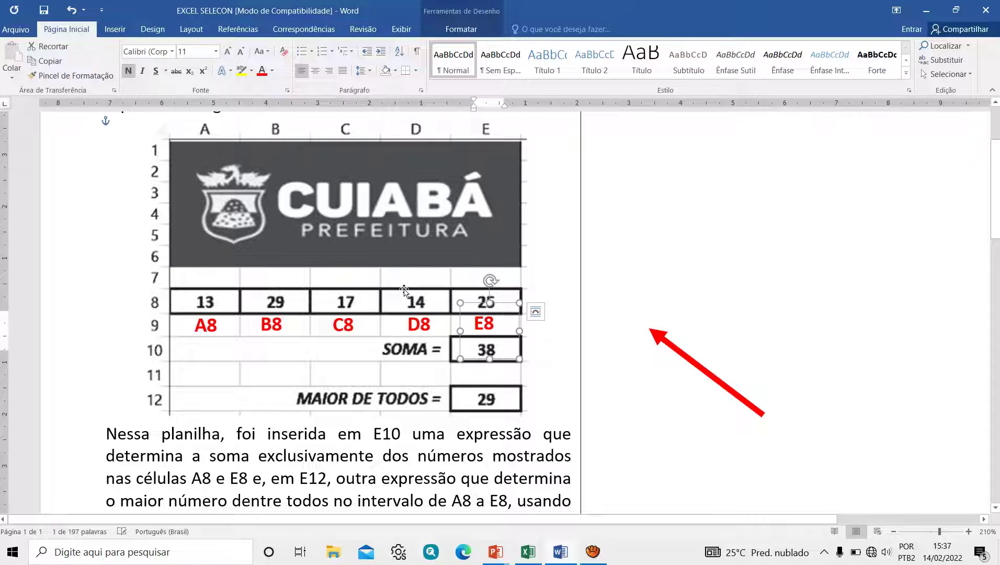
{"action": "key", "text": "ctrl+v"}
{"action": "key", "text": "Right"}
{"action": "key", "text": "Right"}
{"action": "key", "text": "Right"}
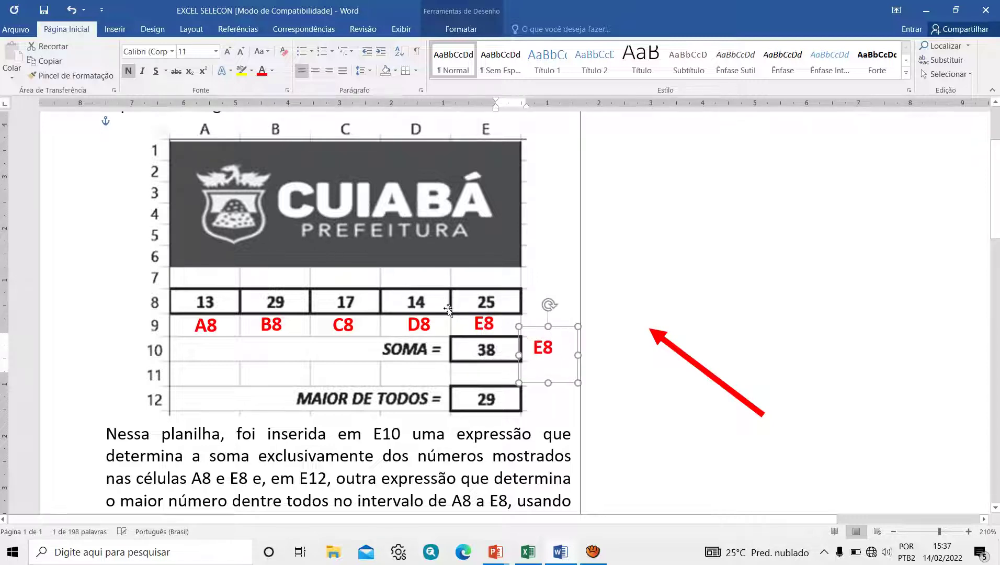
{"action": "key", "text": "Down"}
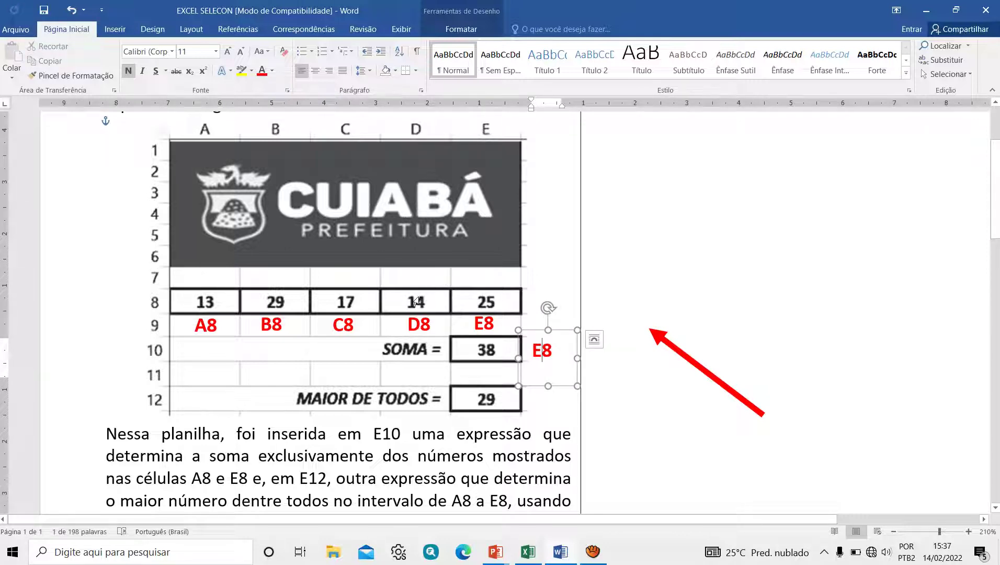
{"action": "key", "text": "Delete"}
{"action": "type", "text": "10"}
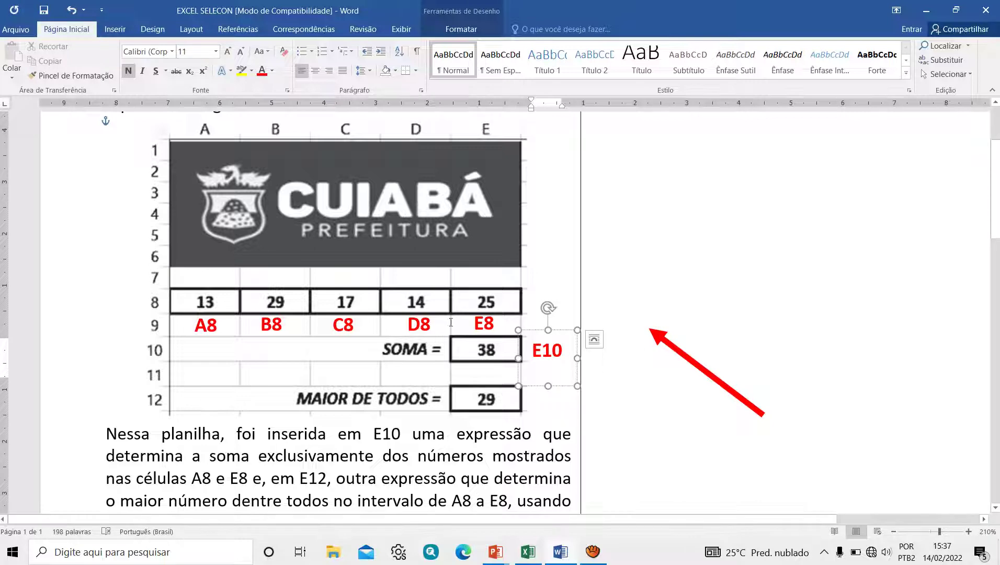
{"action": "key", "text": "Escape"}
{"action": "key", "text": "ctrl+c"}
{"action": "key", "text": "ctrl+v"}
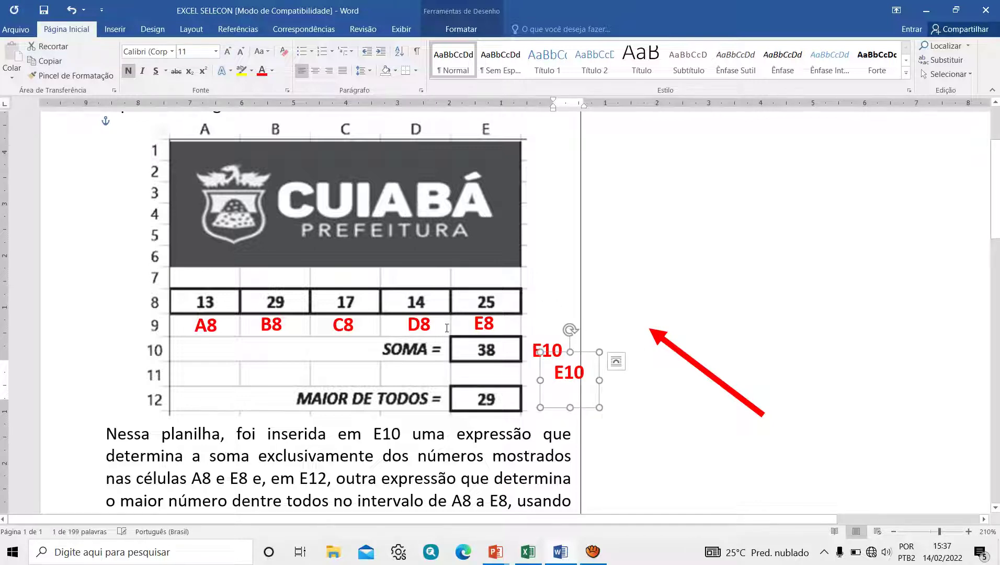
{"action": "key", "text": "Down"}
{"action": "key", "text": "Down"}
{"action": "key", "text": "Down"}
{"action": "key", "text": "Down"}
{"action": "key", "text": "Left"}
{"action": "key", "text": "Left"}
{"action": "key", "text": "Left"}
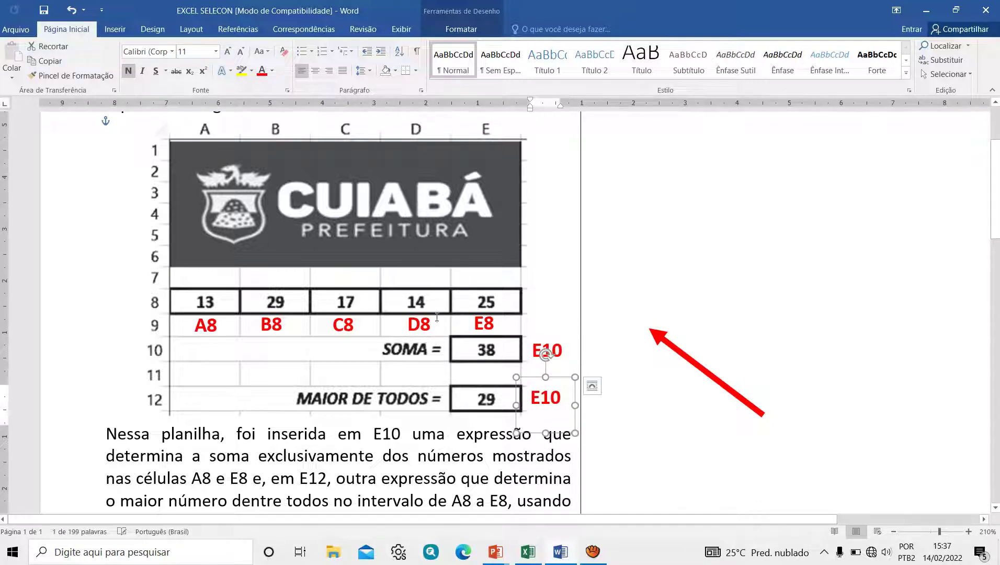
{"action": "key", "text": "BackSpace"}
{"action": "type", "text": "2"}
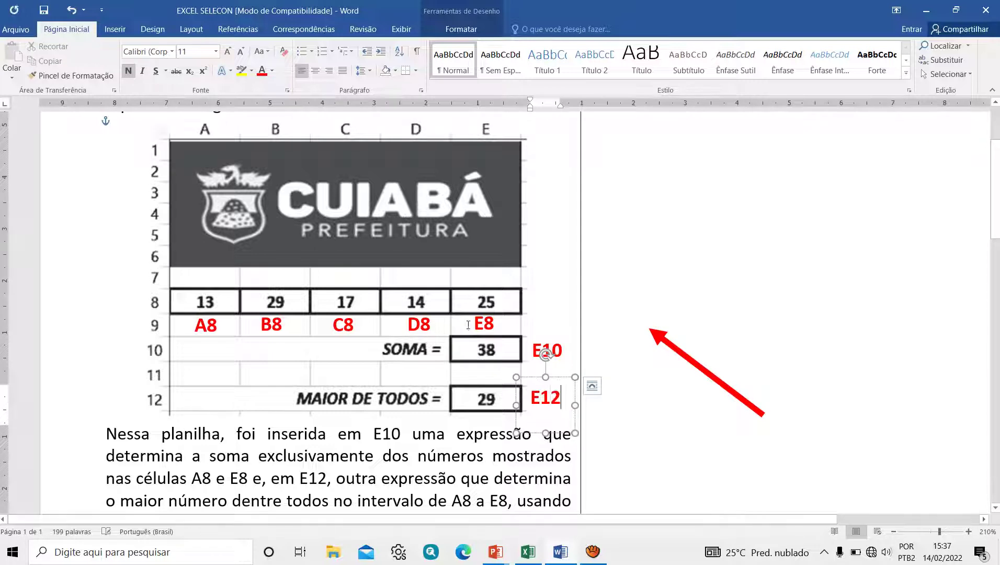
{"action": "left_click", "coordinate": [527, 303]}
Point the red arrow at the E10 label and make E10 in the question text bold red.
{"action": "scroll", "coordinate": [527, 303], "scroll_direction": "up", "scroll_amount": 2}
{"action": "scroll", "coordinate": [527, 304], "scroll_direction": "down", "scroll_amount": 2}
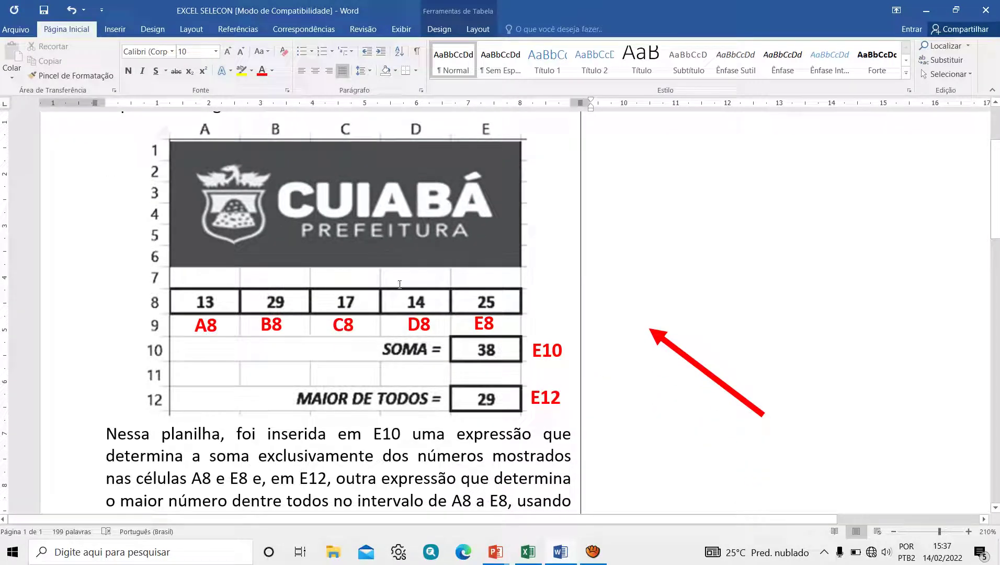
{"action": "scroll", "coordinate": [399, 284], "scroll_direction": "down", "scroll_amount": 3}
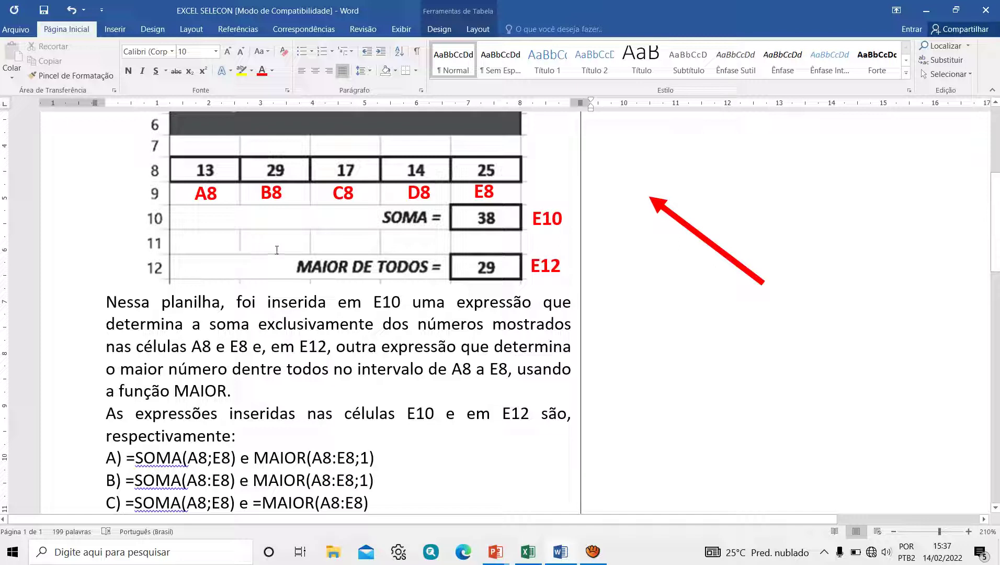
{"action": "left_click_drag", "start_coordinate": [706, 240], "coordinate": [623, 266]}
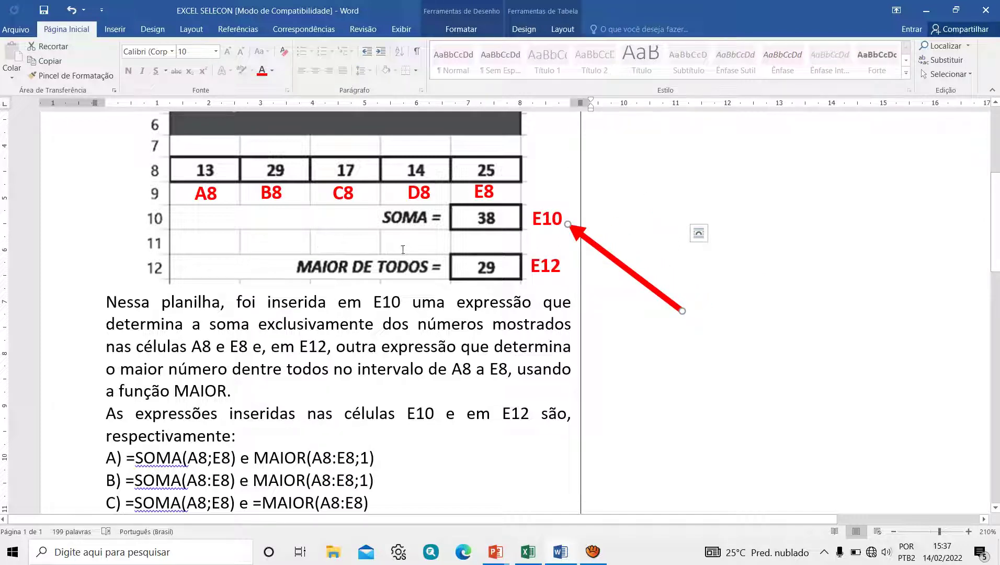
{"action": "left_click", "coordinate": [327, 248]}
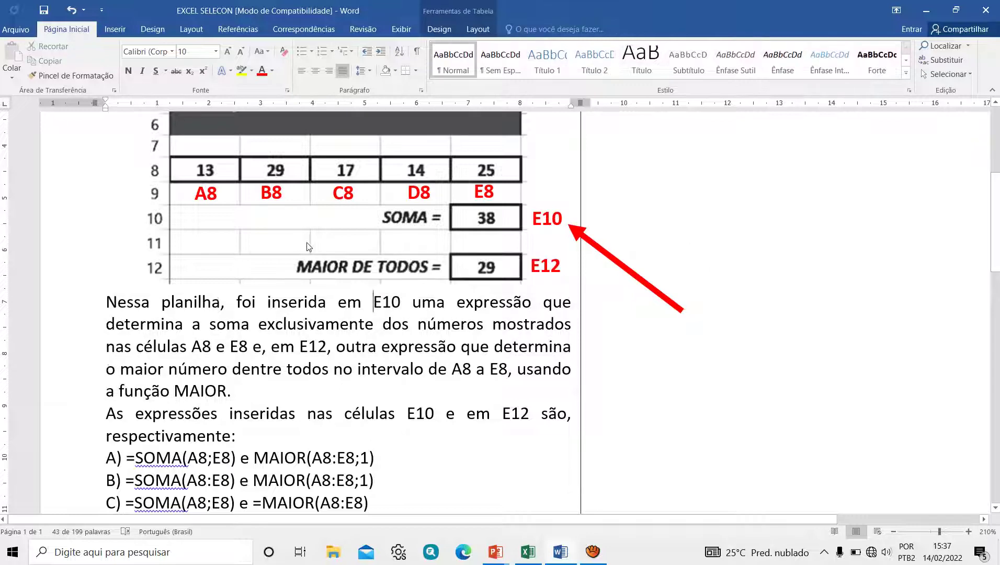
{"action": "double_click", "coordinate": [387, 302]}
{"action": "left_click", "coordinate": [128, 70]}
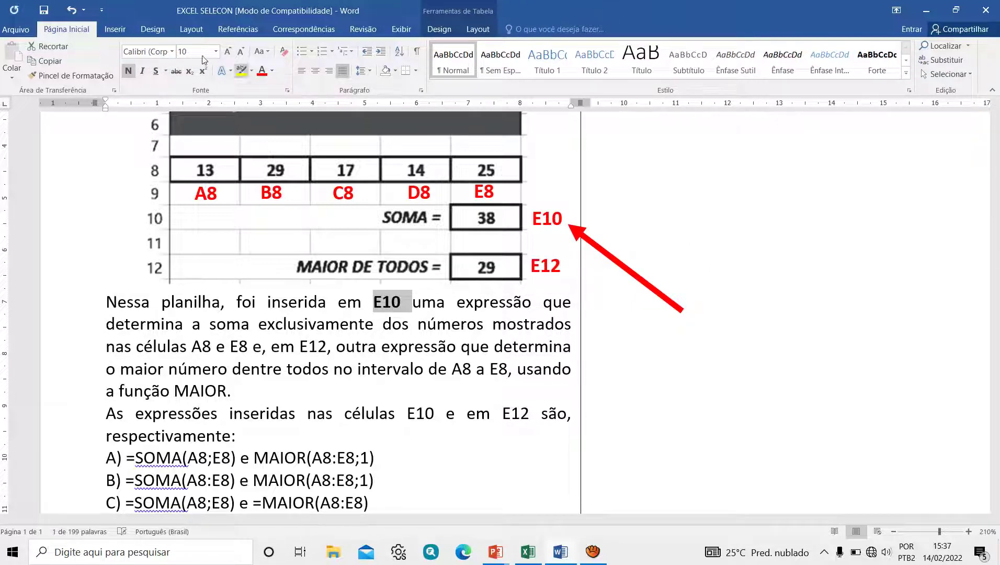
{"action": "left_click", "coordinate": [262, 70]}
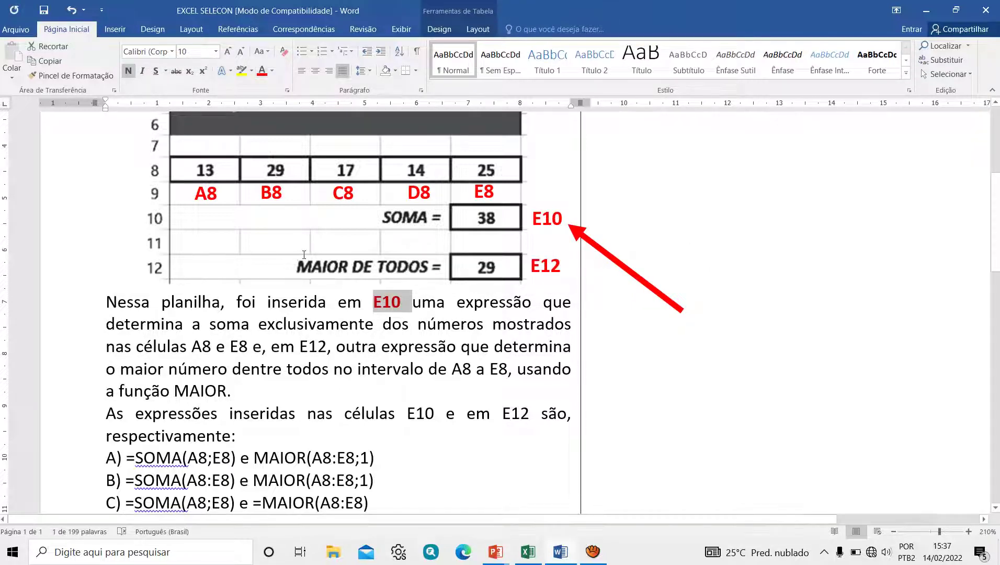
{"action": "key", "text": "Down"}
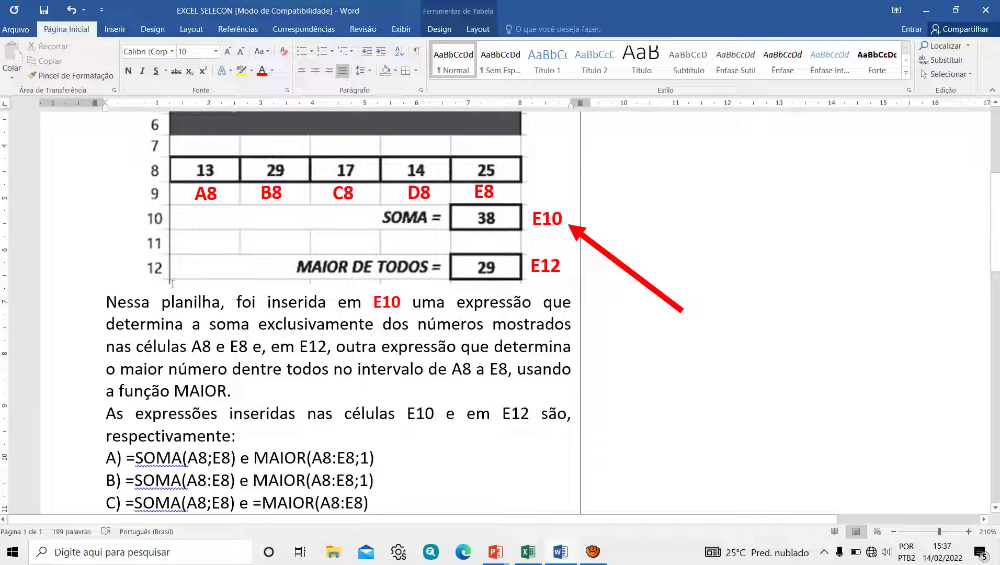
Make A8 e E8 bold red and settle the red arrow back on E10.
{"action": "left_click_drag", "start_coordinate": [191, 346], "coordinate": [253, 347]}
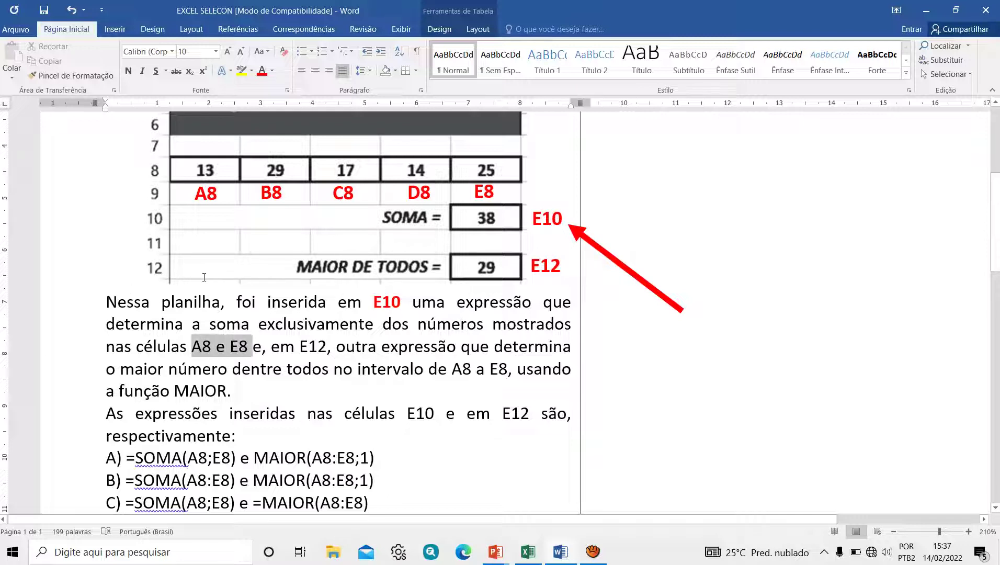
{"action": "key", "text": "ctrl+b"}
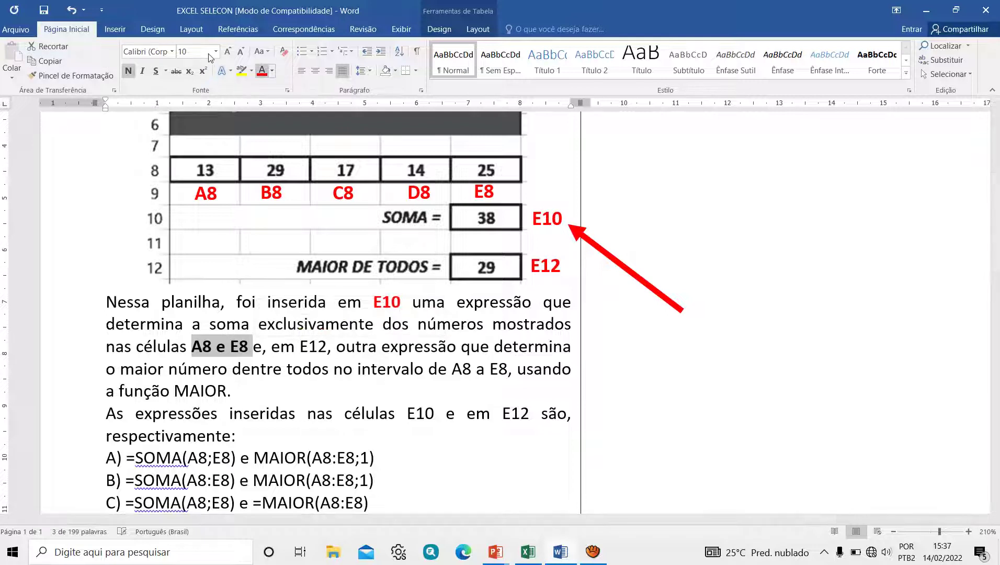
{"action": "left_click", "coordinate": [261, 70]}
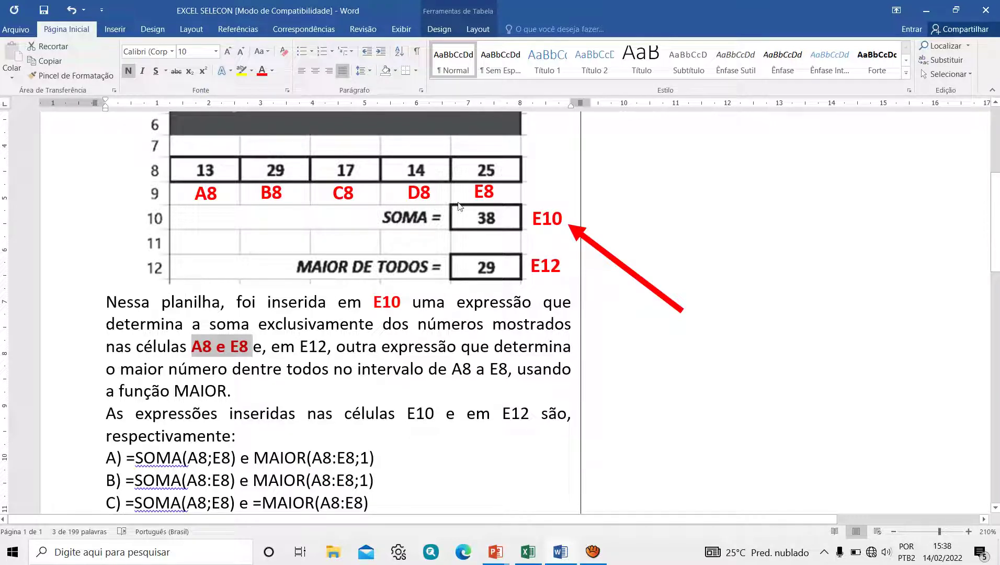
{"action": "mouse_move", "coordinate": [570, 228]}
{"action": "left_mouse_down"}
{"action": "mouse_move", "coordinate": [208, 178]}
{"action": "mouse_move", "coordinate": [210, 163]}
{"action": "mouse_move", "coordinate": [432, 177]}
{"action": "mouse_move", "coordinate": [204, 170]}
{"action": "mouse_move", "coordinate": [500, 194]}
{"action": "left_mouse_up"}
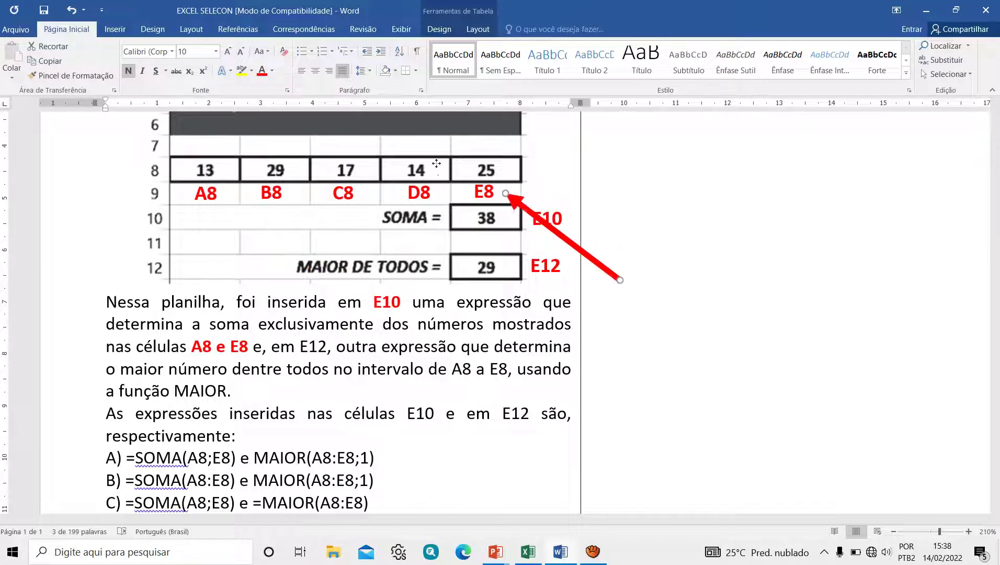
{"action": "left_click_drag", "start_coordinate": [500, 202], "coordinate": [485, 195]}
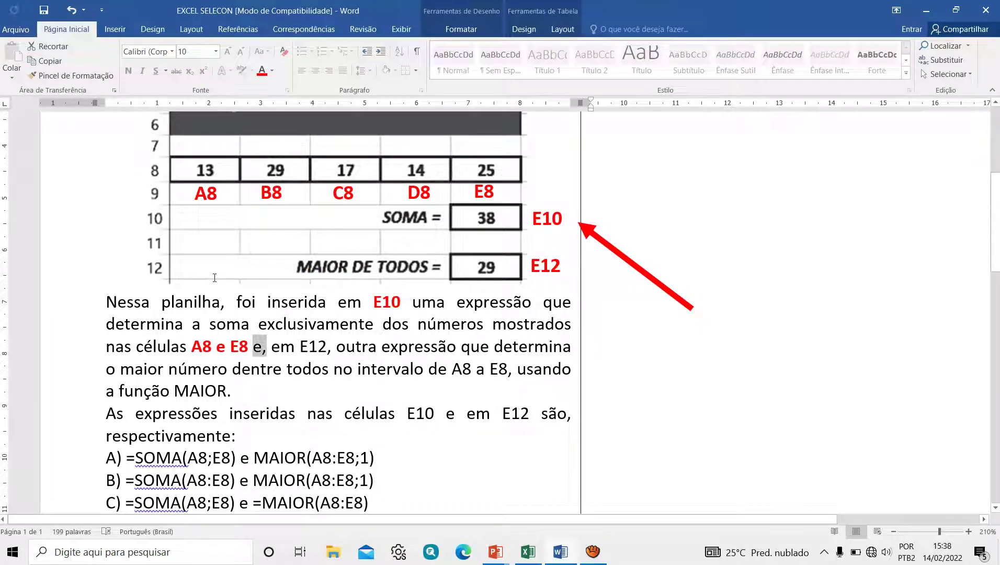
Make the word MAIOR in the question text bold red.
{"action": "left_click", "coordinate": [231, 289]}
{"action": "left_click", "coordinate": [318, 346]}
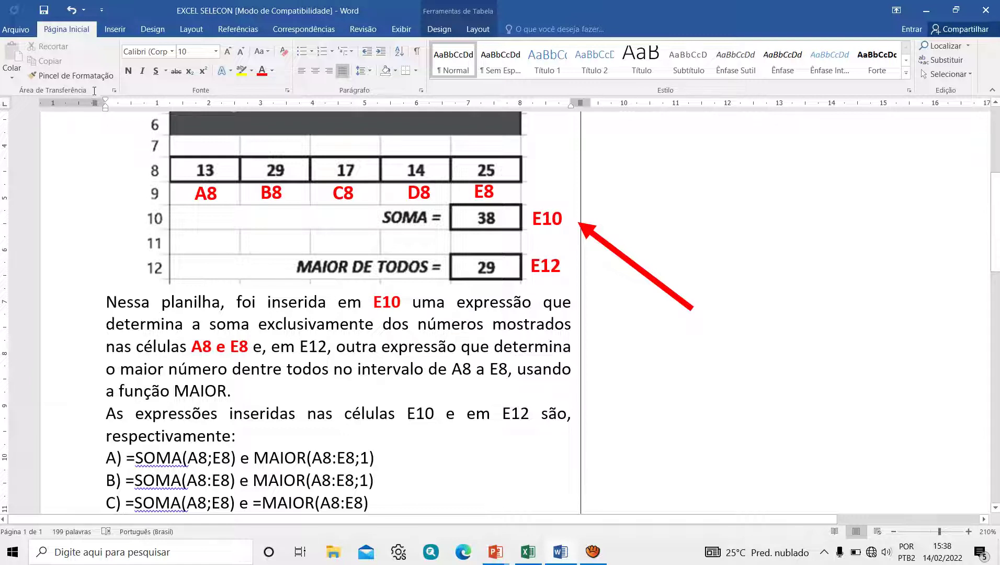
{"action": "left_click", "coordinate": [128, 70]}
{"action": "left_click", "coordinate": [262, 70]}
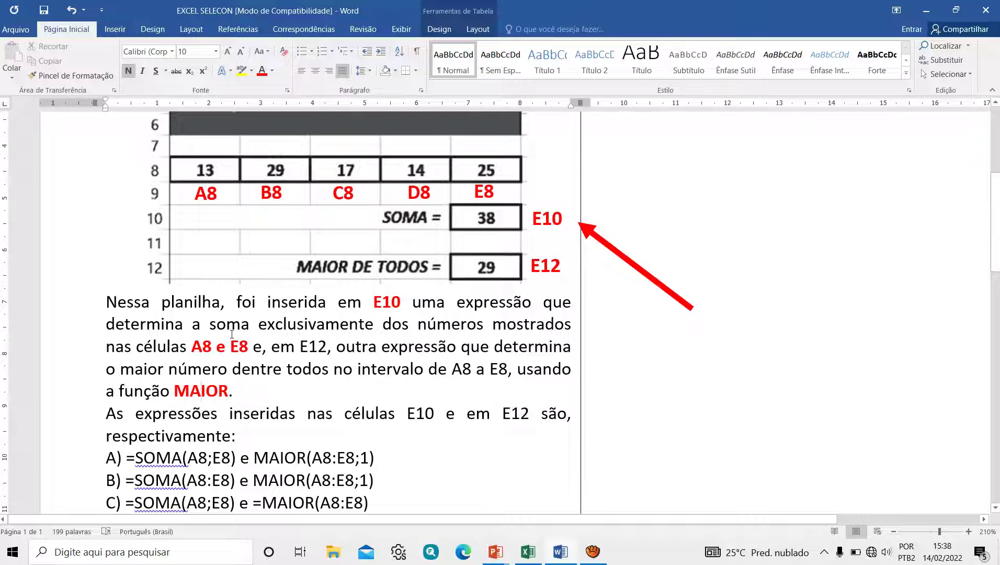
Make the word MAIOR in option A bold red.
{"action": "scroll", "coordinate": [231, 333], "scroll_direction": "down", "scroll_amount": 3}
{"action": "scroll", "coordinate": [231, 334], "scroll_direction": "down", "scroll_amount": 1}
{"action": "scroll", "coordinate": [346, 279], "scroll_direction": "up", "scroll_amount": 2, "text": "ctrl"}
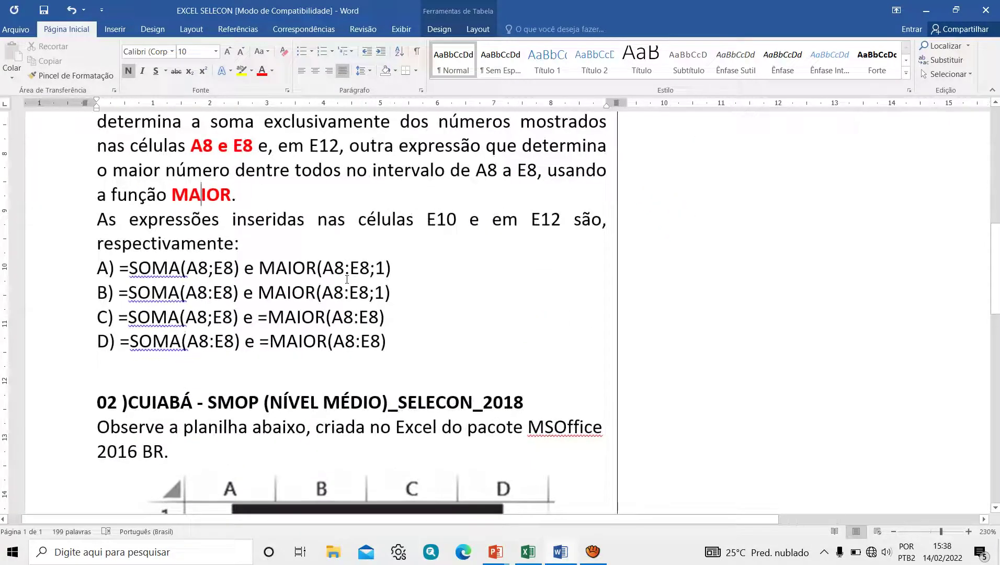
{"action": "scroll", "coordinate": [346, 281], "scroll_direction": "up", "scroll_amount": 1, "text": "ctrl"}
{"action": "scroll", "coordinate": [343, 282], "scroll_direction": "up", "scroll_amount": 3, "text": "ctrl"}
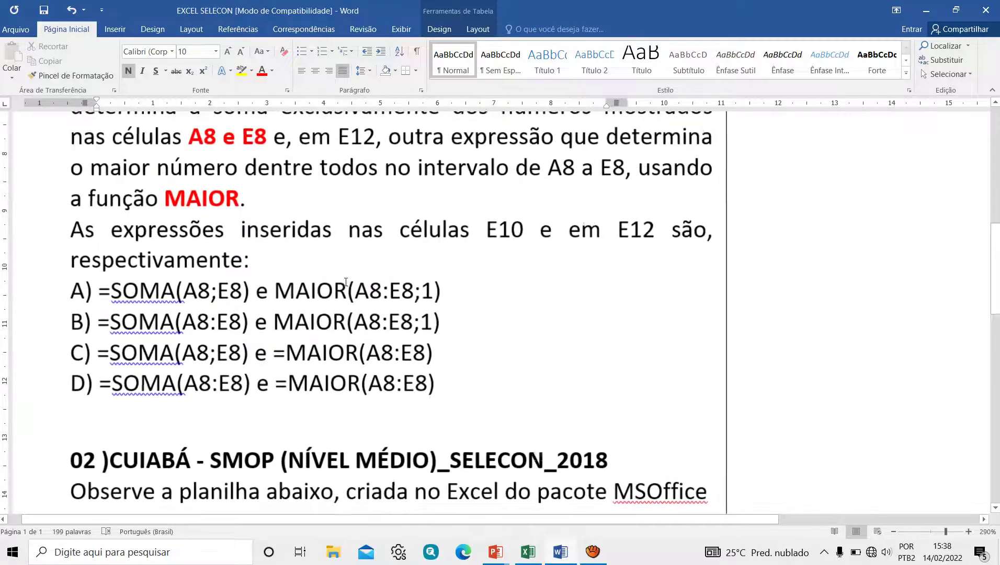
{"action": "scroll", "coordinate": [339, 283], "scroll_direction": "up", "scroll_amount": 2, "text": "ctrl"}
{"action": "scroll", "coordinate": [336, 282], "scroll_direction": "up", "scroll_amount": 2, "text": "ctrl"}
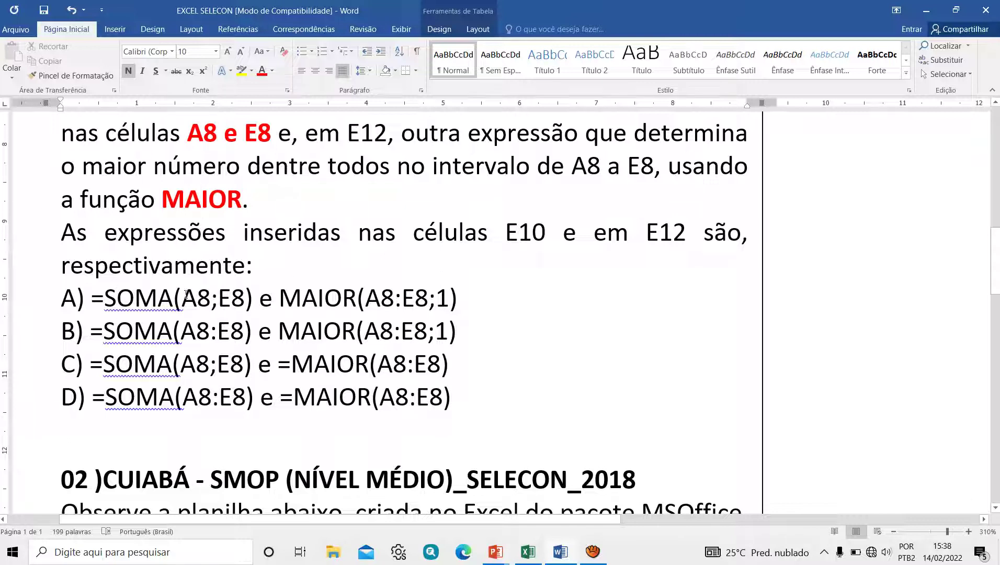
{"action": "left_click", "coordinate": [302, 298]}
{"action": "left_click", "coordinate": [128, 70]}
{"action": "left_click", "coordinate": [262, 70]}
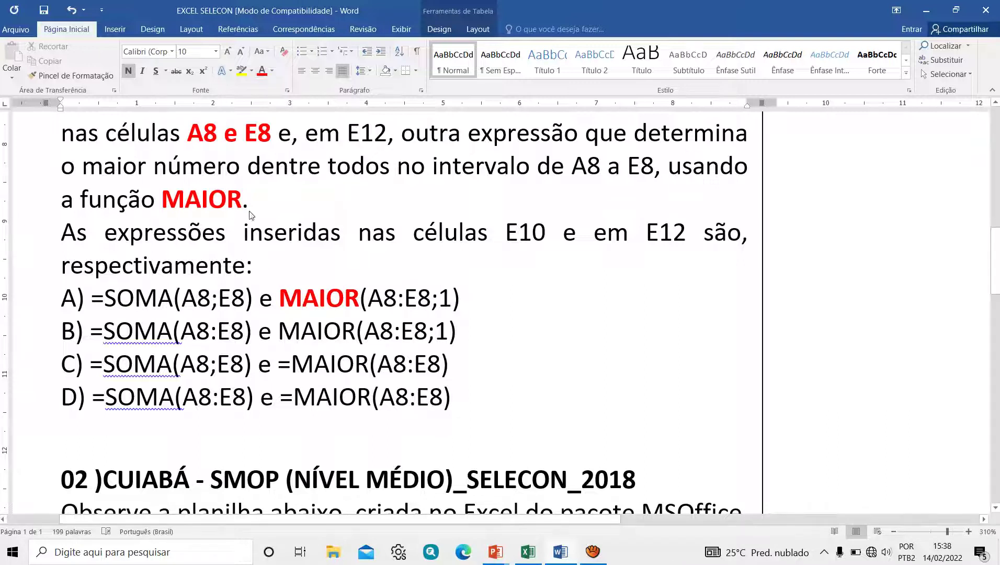
Use Format Painter to give the 1 in options A and B the same bold red style.
{"action": "left_click", "coordinate": [49, 77]}
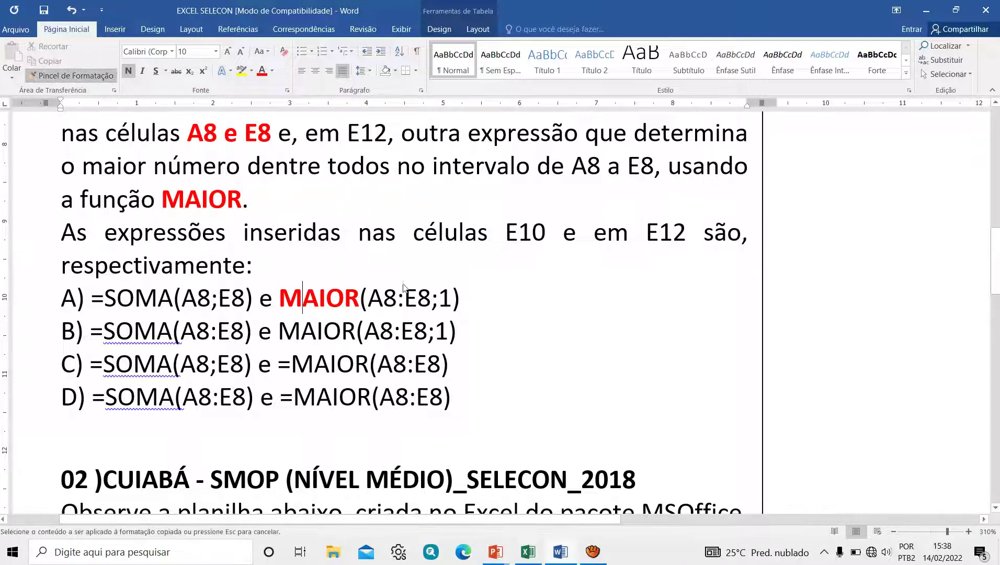
{"action": "mouse_move", "coordinate": [439, 298]}
{"action": "left_mouse_down"}
{"action": "mouse_move", "coordinate": [451, 298]}
{"action": "mouse_move", "coordinate": [448, 331]}
{"action": "left_mouse_up"}
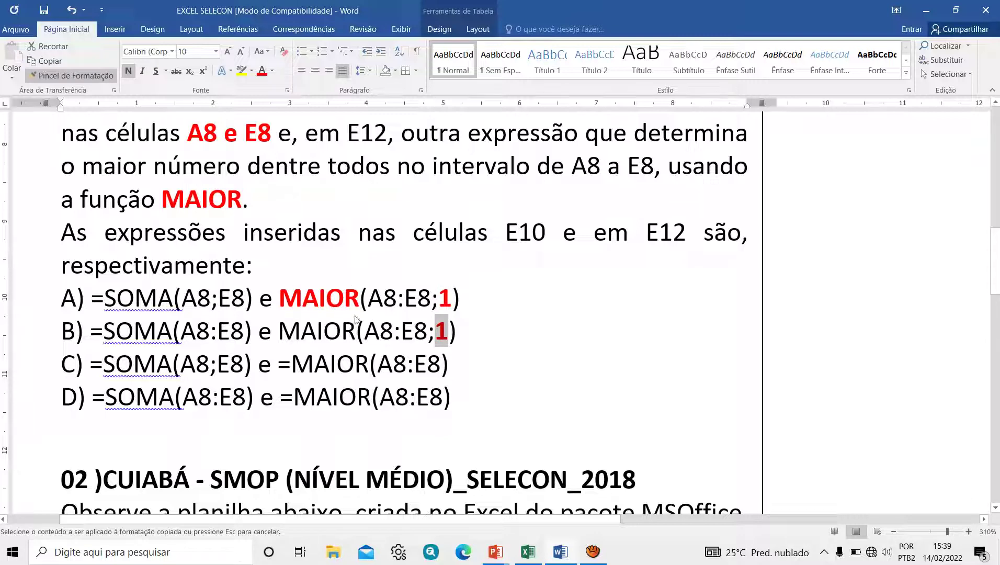
{"action": "key", "text": "Escape"}
{"action": "scroll", "coordinate": [571, 155], "scroll_direction": "up", "scroll_amount": 3}
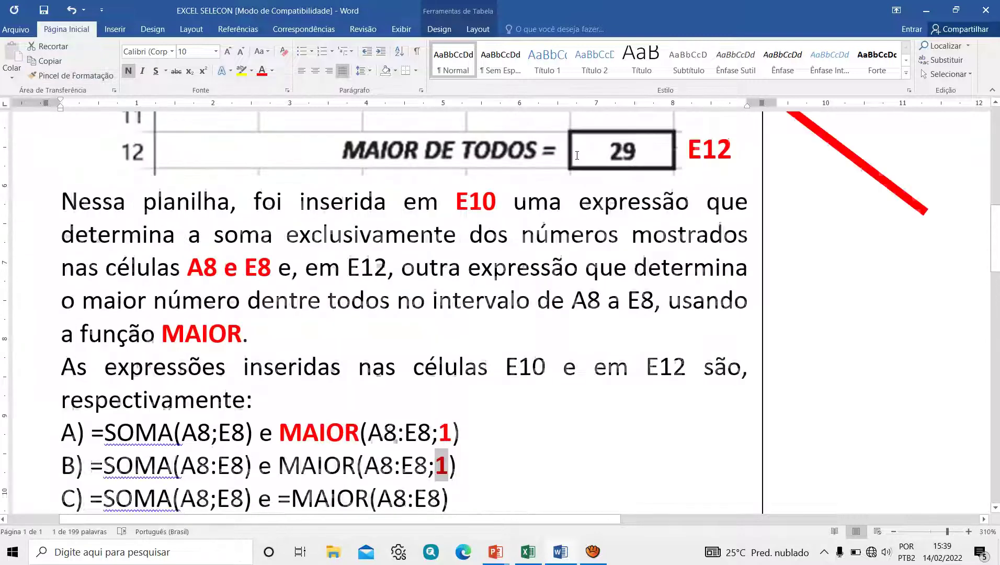
{"action": "scroll", "coordinate": [645, 209], "scroll_direction": "up", "scroll_amount": 3}
{"action": "scroll", "coordinate": [645, 209], "scroll_direction": "down", "scroll_amount": 3, "text": "ctrl"}
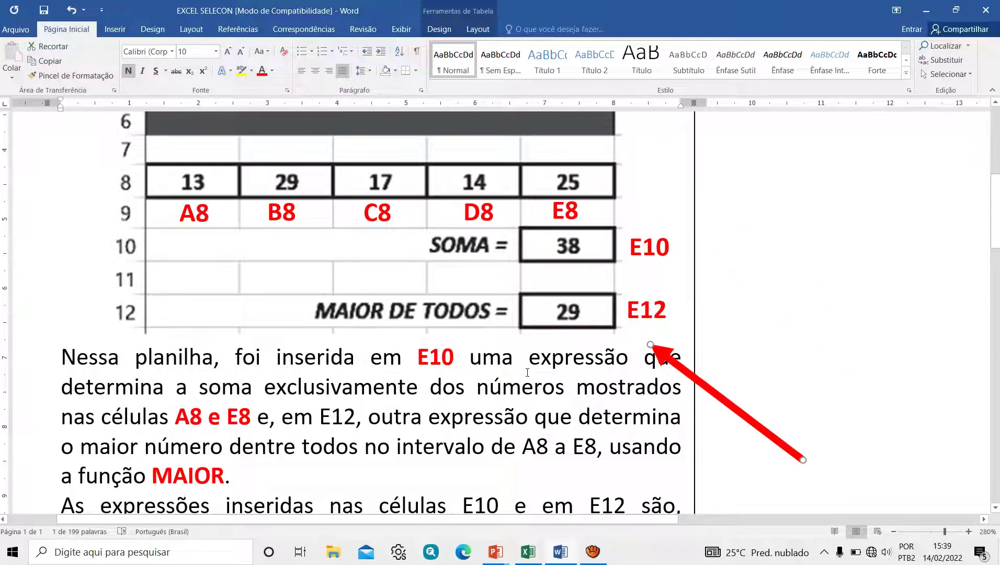
Move the red arrow down so its tip points at the end of option D's =MAIOR(A8:E8) formula.
{"action": "scroll", "coordinate": [485, 312], "scroll_direction": "down", "scroll_amount": 5}
{"action": "scroll", "coordinate": [485, 312], "scroll_direction": "down", "scroll_amount": 3}
{"action": "scroll", "coordinate": [512, 228], "scroll_direction": "up", "scroll_amount": 4}
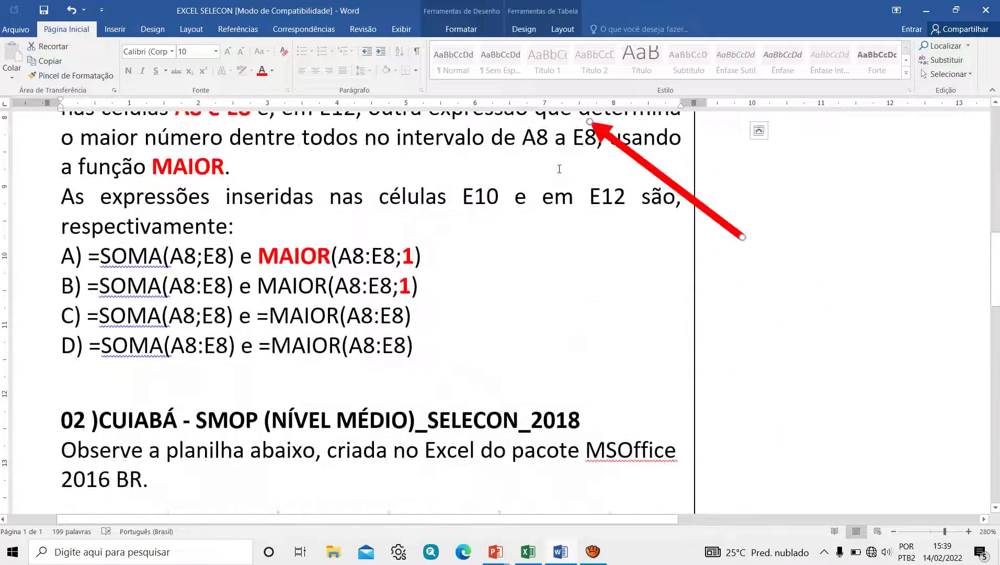
{"action": "left_click", "coordinate": [511, 228]}
{"action": "left_click_drag", "start_coordinate": [592, 139], "coordinate": [417, 292]}
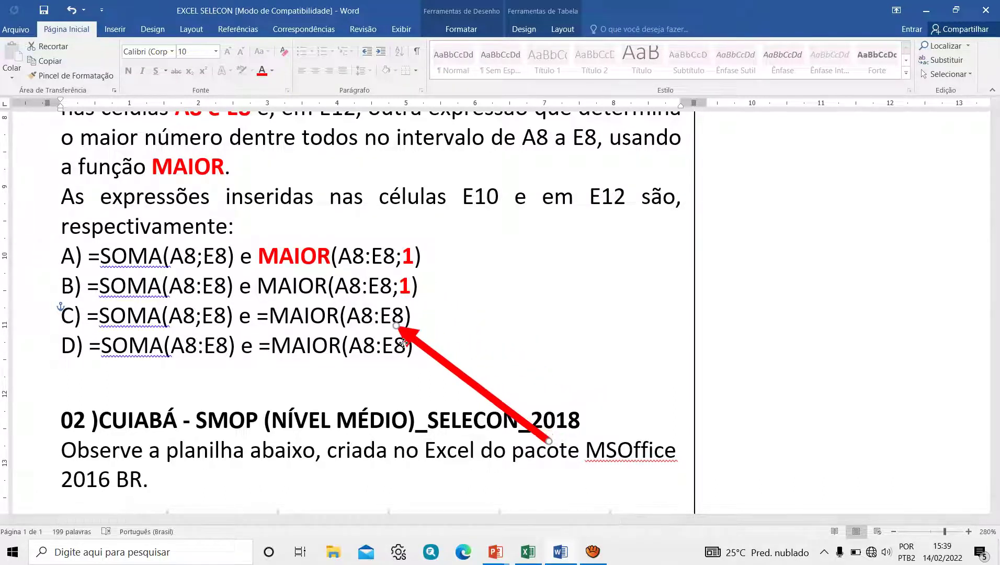
{"action": "mouse_move", "coordinate": [416, 292]}
{"action": "left_mouse_down"}
{"action": "mouse_move", "coordinate": [403, 355]}
{"action": "mouse_move", "coordinate": [414, 339]}
{"action": "mouse_move", "coordinate": [403, 321]}
{"action": "mouse_move", "coordinate": [421, 323]}
{"action": "mouse_move", "coordinate": [426, 345]}
{"action": "mouse_move", "coordinate": [420, 319]}
{"action": "mouse_move", "coordinate": [434, 343]}
{"action": "mouse_move", "coordinate": [144, 270]}
{"action": "mouse_move", "coordinate": [61, 314]}
{"action": "left_mouse_up"}
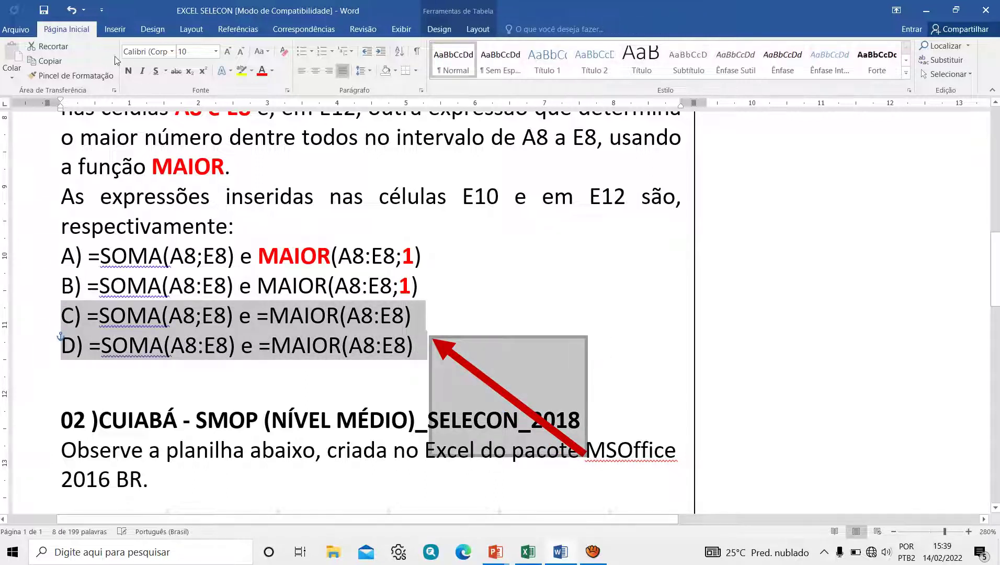
Strike through options C and D, point the red arrow at option B, and select option A.
{"action": "left_click", "coordinate": [176, 71]}
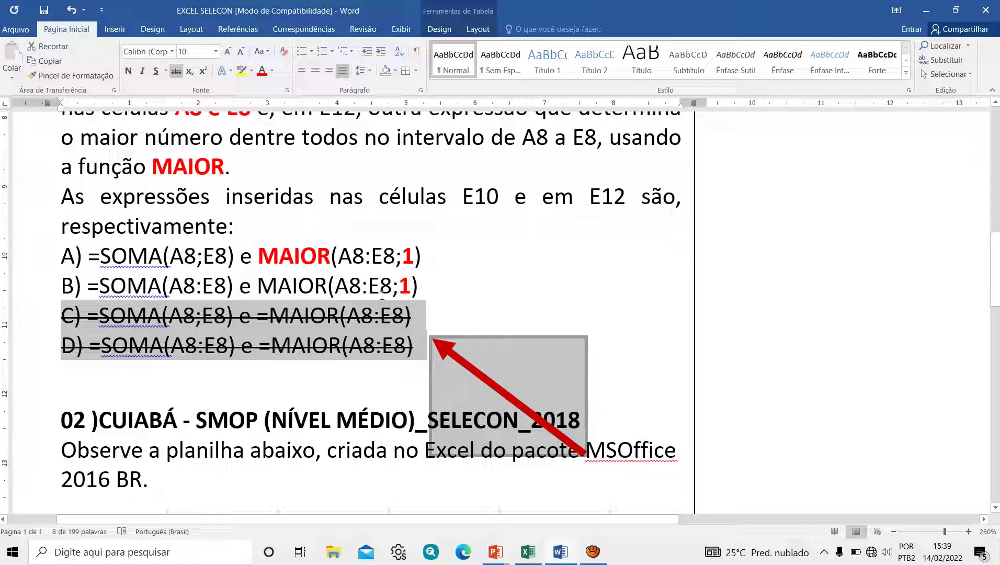
{"action": "left_click", "coordinate": [509, 396]}
{"action": "mouse_move", "coordinate": [444, 348]}
{"action": "left_mouse_down"}
{"action": "mouse_move", "coordinate": [178, 276]}
{"action": "mouse_move", "coordinate": [118, 275]}
{"action": "left_mouse_up"}
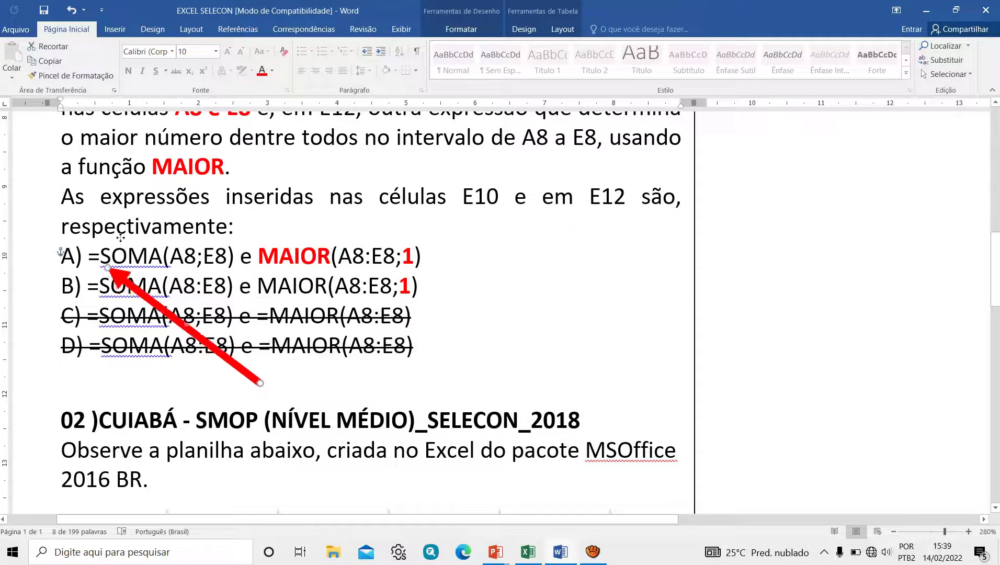
{"action": "mouse_move", "coordinate": [120, 238]}
{"action": "left_mouse_down"}
{"action": "mouse_move", "coordinate": [119, 254]}
{"action": "mouse_move", "coordinate": [333, 243]}
{"action": "left_mouse_up"}
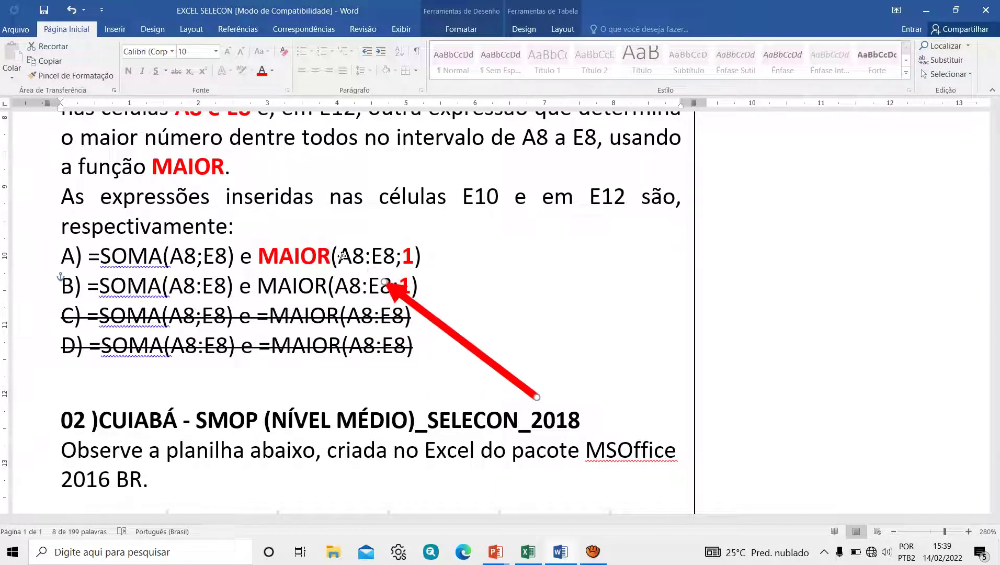
{"action": "mouse_move", "coordinate": [333, 243]}
{"action": "left_mouse_down"}
{"action": "mouse_move", "coordinate": [365, 263]}
{"action": "mouse_move", "coordinate": [140, 241]}
{"action": "mouse_move", "coordinate": [200, 241]}
{"action": "mouse_move", "coordinate": [193, 265]}
{"action": "mouse_move", "coordinate": [461, 264]}
{"action": "left_mouse_up"}
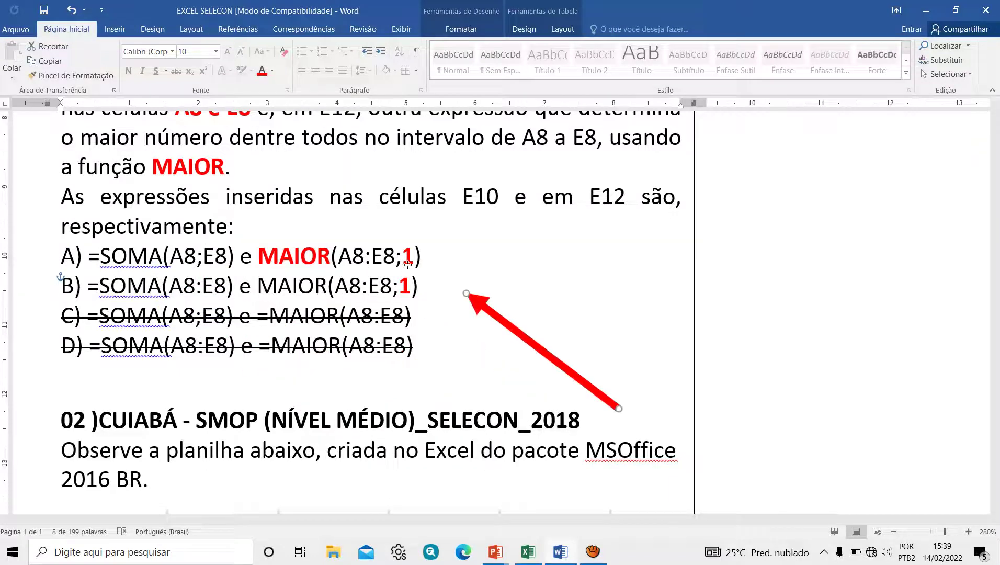
{"action": "left_click_drag", "start_coordinate": [61, 257], "coordinate": [436, 256]}
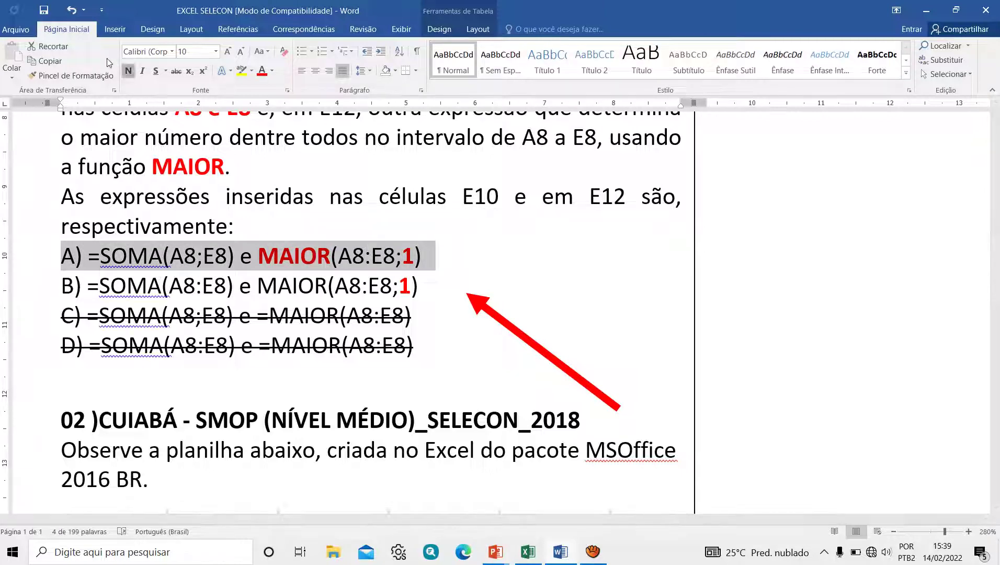
Make option A entirely bold red and aim the red arrow at A8 e E8 in the question.
{"action": "left_click", "coordinate": [128, 70]}
{"action": "left_click", "coordinate": [262, 70]}
{"action": "key", "text": "Right"}
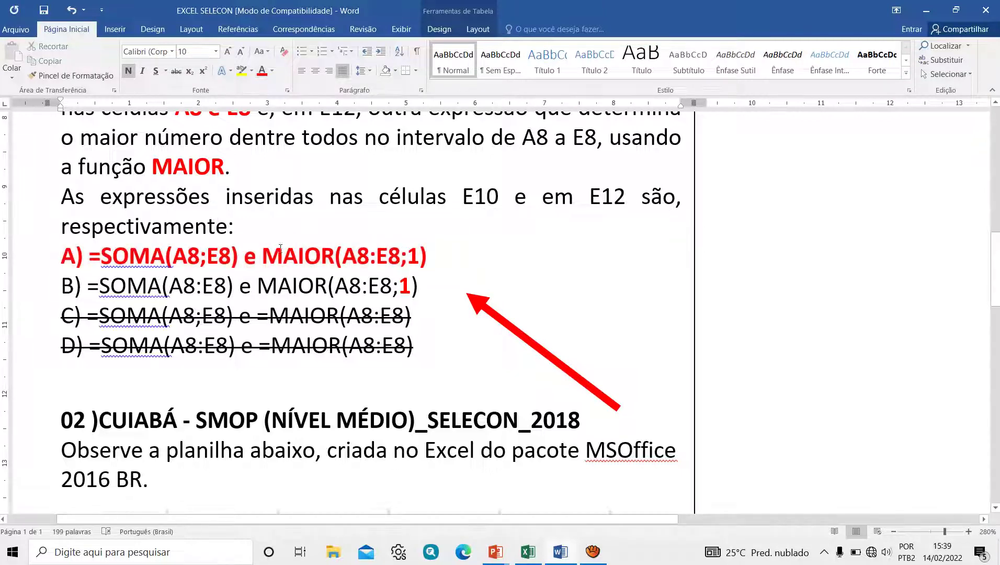
{"action": "scroll", "coordinate": [280, 247], "scroll_direction": "up", "scroll_amount": 5}
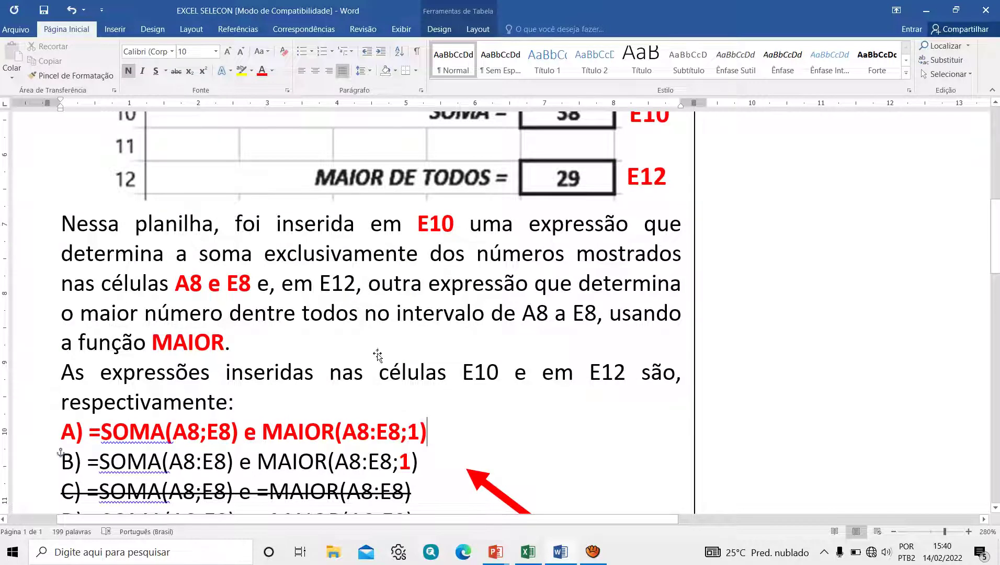
{"action": "left_click_drag", "start_coordinate": [377, 355], "coordinate": [181, 256]}
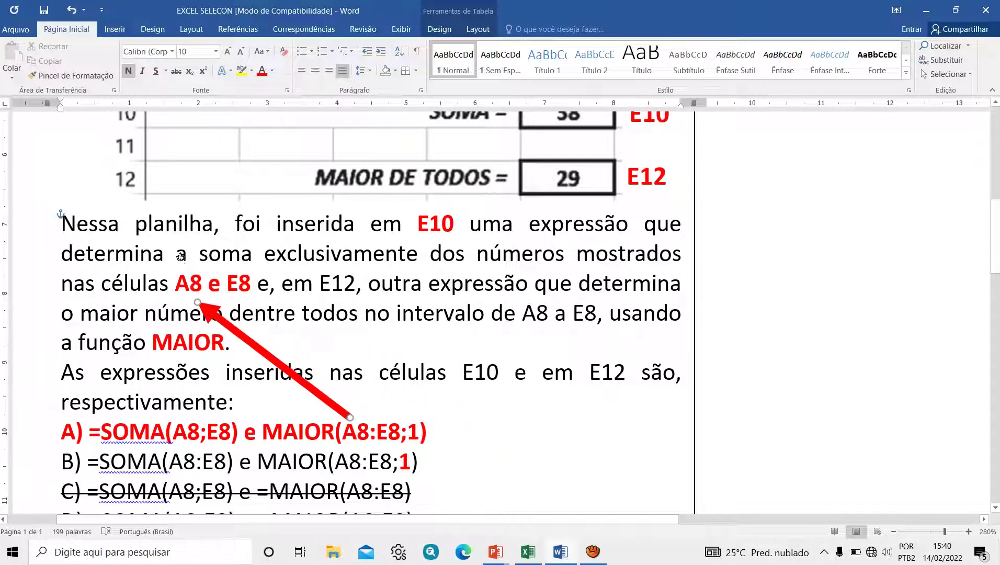
{"action": "left_click_drag", "start_coordinate": [181, 256], "coordinate": [216, 256]}
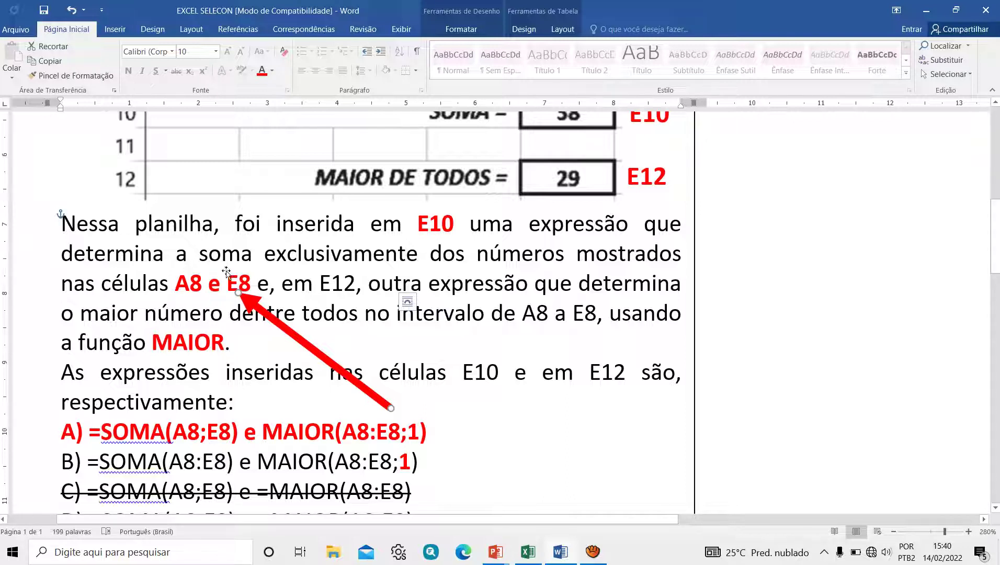
{"action": "scroll", "coordinate": [229, 256], "scroll_direction": "down", "scroll_amount": 3}
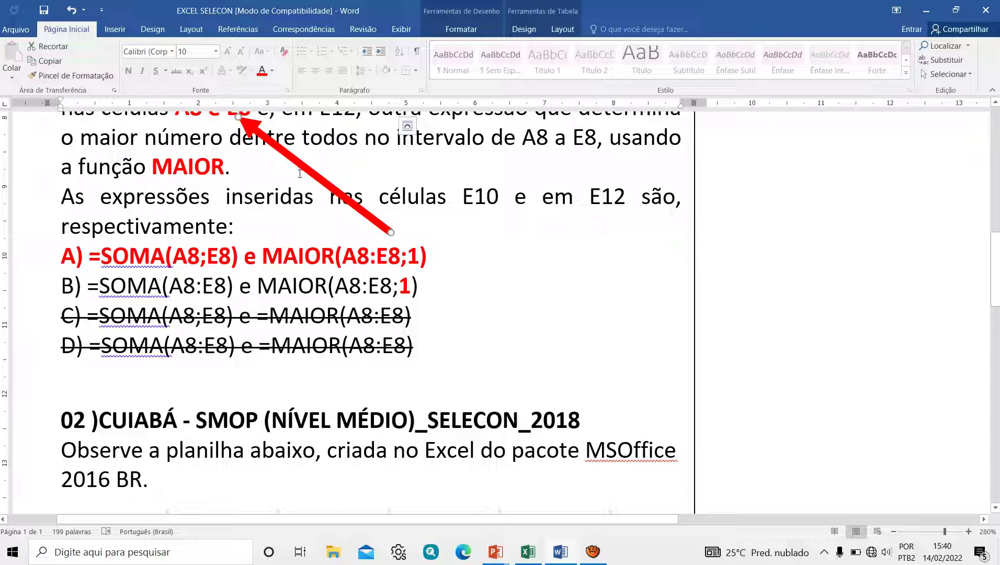
Zoom to 300% and scroll until question 02's answer options A–D fill the view.
{"action": "scroll", "coordinate": [575, 260], "scroll_direction": "down", "scroll_amount": 6, "text": "ctrl"}
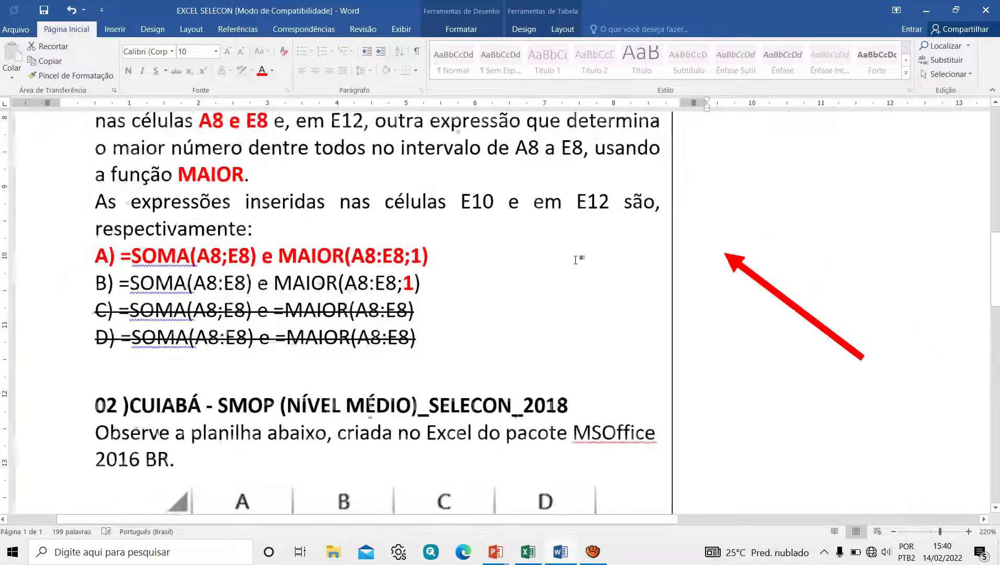
{"action": "scroll", "coordinate": [575, 260], "scroll_direction": "down", "scroll_amount": 2, "text": "ctrl"}
{"action": "scroll", "coordinate": [575, 260], "scroll_direction": "down", "scroll_amount": 3, "text": "ctrl"}
{"action": "scroll", "coordinate": [575, 260], "scroll_direction": "down", "scroll_amount": 1, "text": "ctrl"}
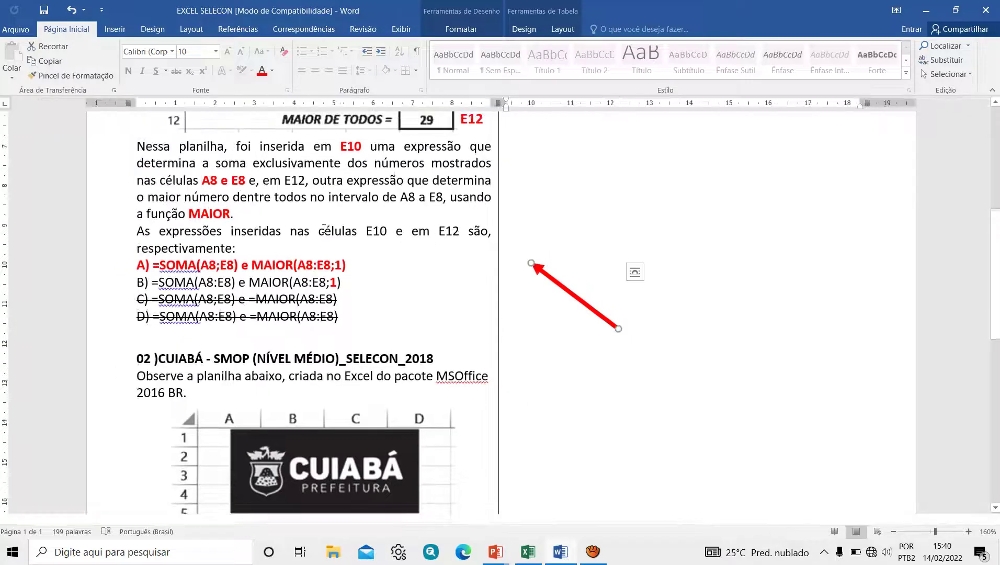
{"action": "scroll", "coordinate": [324, 228], "scroll_direction": "down", "scroll_amount": 4}
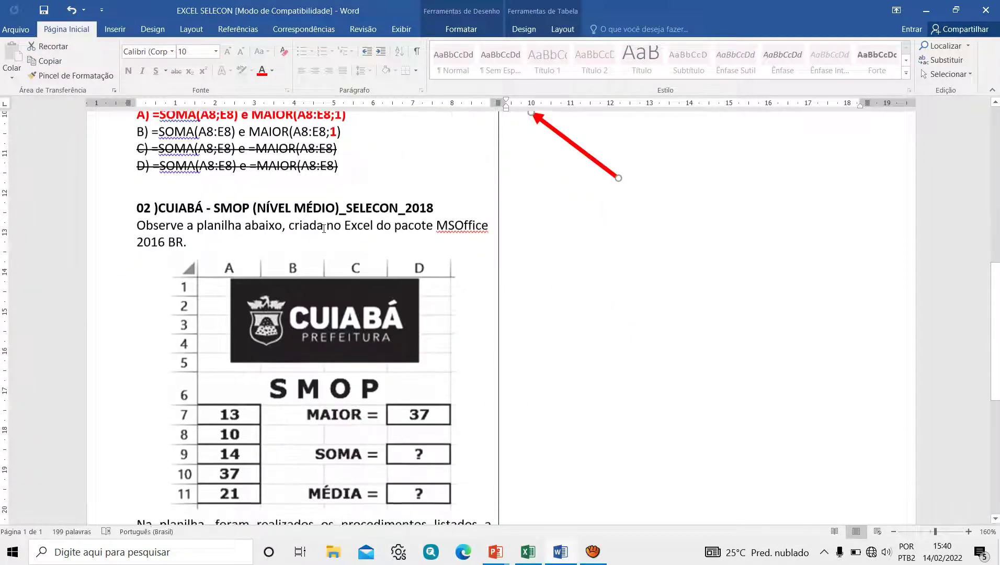
{"action": "scroll", "coordinate": [324, 229], "scroll_direction": "down", "scroll_amount": 2}
{"action": "scroll", "coordinate": [324, 228], "scroll_direction": "up", "scroll_amount": 1}
{"action": "scroll", "coordinate": [324, 228], "scroll_direction": "down", "scroll_amount": 3}
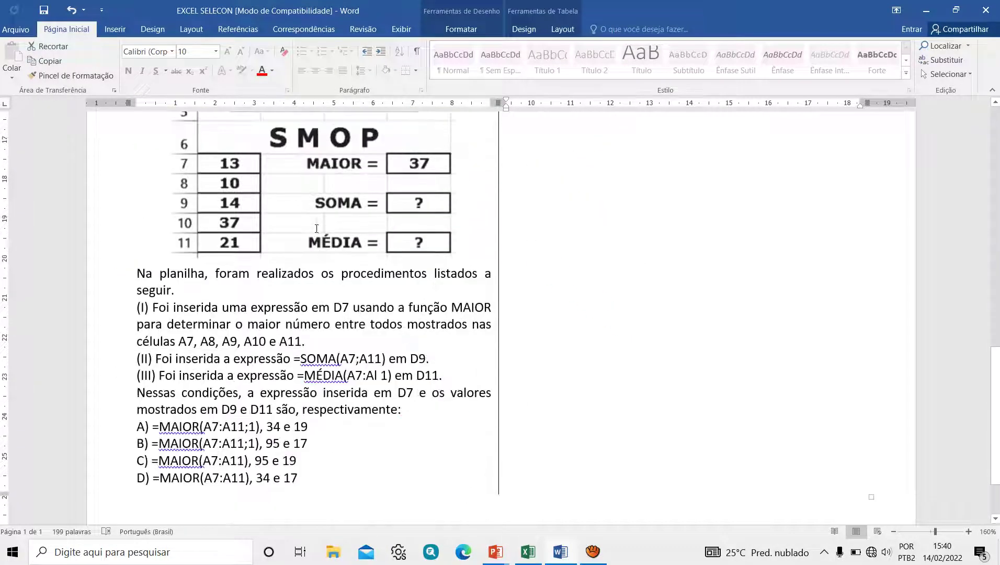
{"action": "scroll", "coordinate": [316, 228], "scroll_direction": "up", "scroll_amount": 1}
{"action": "scroll", "coordinate": [316, 227], "scroll_direction": "up", "scroll_amount": 4}
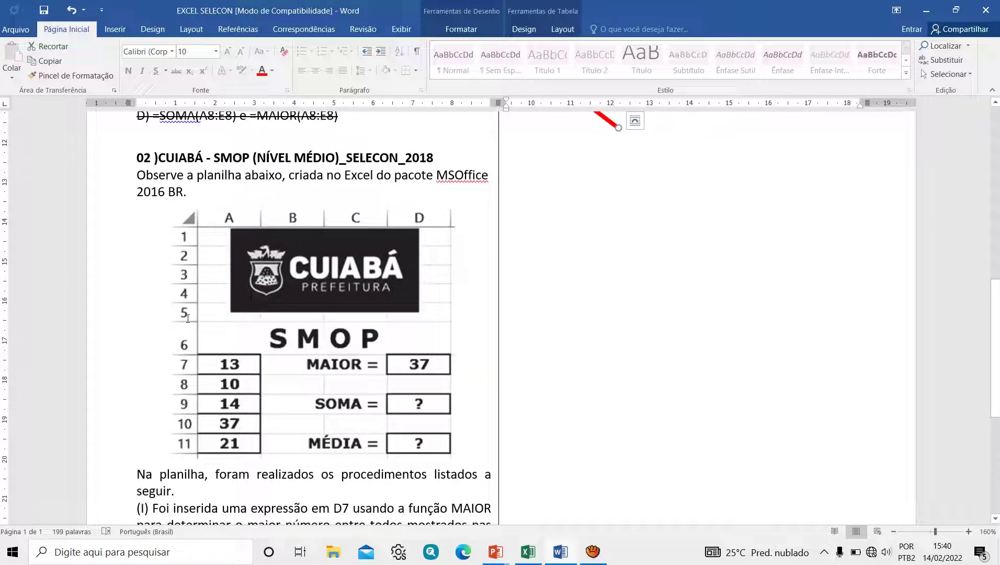
{"action": "scroll", "coordinate": [188, 318], "scroll_direction": "down", "scroll_amount": 3}
{"action": "scroll", "coordinate": [188, 318], "scroll_direction": "down", "scroll_amount": 3}
{"action": "scroll", "coordinate": [134, 290], "scroll_direction": "up", "scroll_amount": 3, "text": "ctrl"}
{"action": "scroll", "coordinate": [134, 291], "scroll_direction": "up", "scroll_amount": 11, "text": "ctrl"}
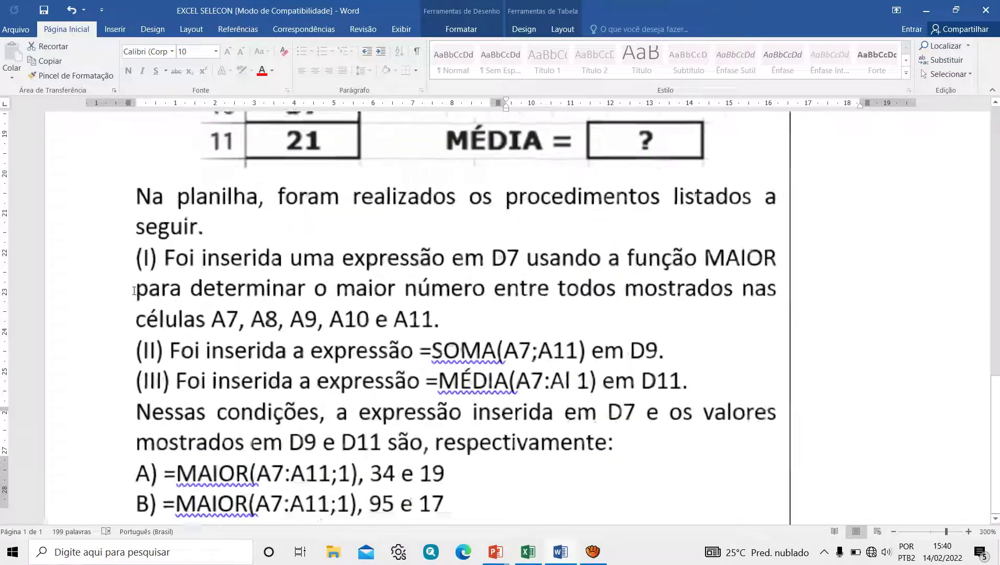
{"action": "scroll", "coordinate": [134, 290], "scroll_direction": "down", "scroll_amount": 10, "text": "ctrl"}
{"action": "scroll", "coordinate": [297, 263], "scroll_direction": "down", "scroll_amount": 4, "text": "ctrl"}
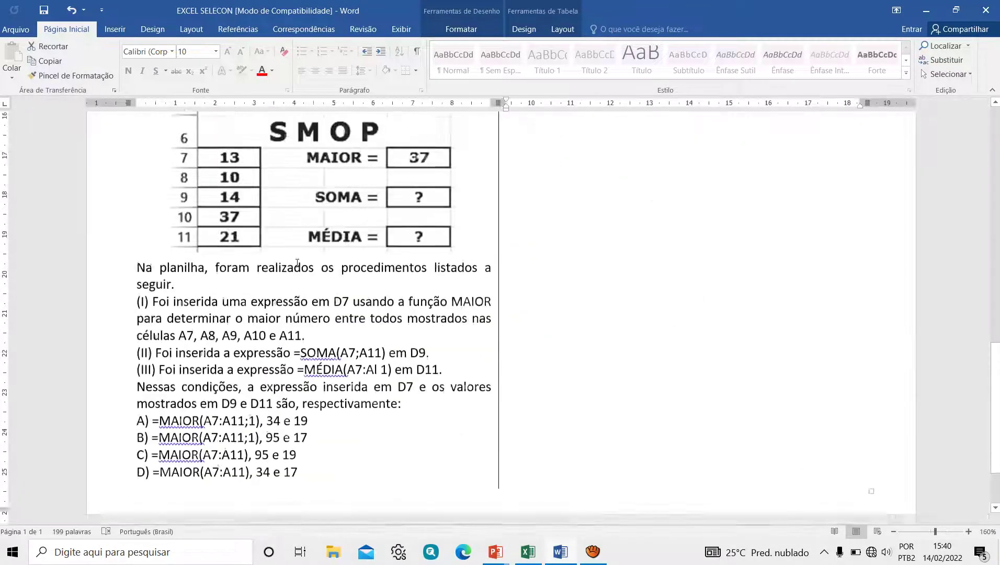
{"action": "scroll", "coordinate": [296, 263], "scroll_direction": "up", "scroll_amount": 4}
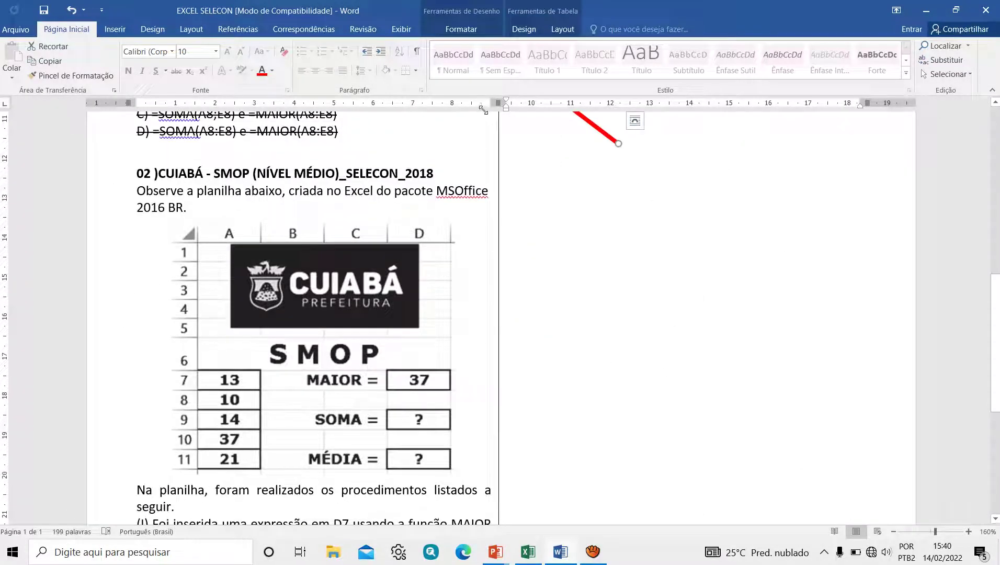
{"action": "key", "text": "ctrl+z"}
{"action": "key", "text": "ctrl+z"}
{"action": "key", "text": "ctrl+z"}
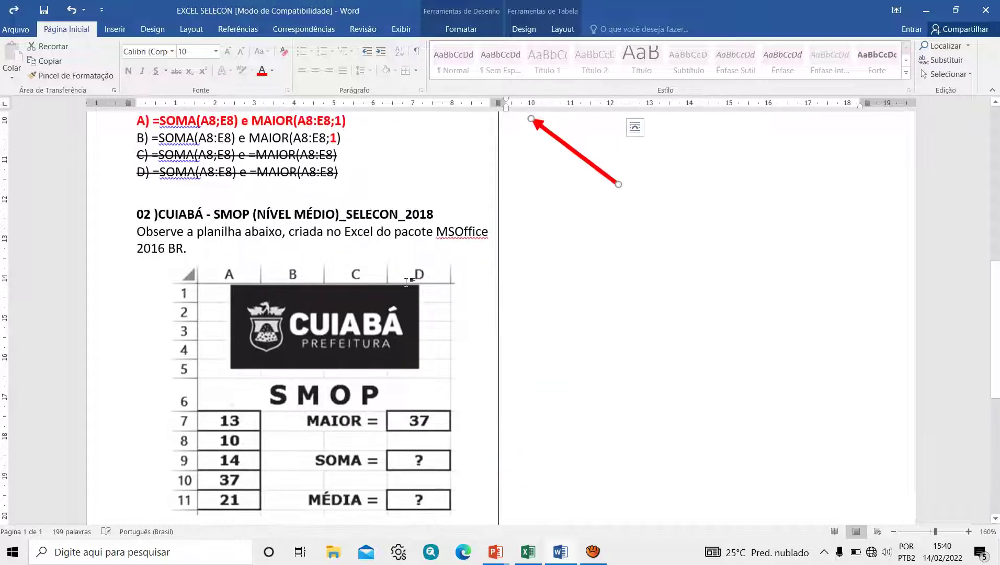
{"action": "key", "text": "ctrl+y"}
{"action": "scroll", "coordinate": [453, 417], "scroll_direction": "down", "scroll_amount": 3}
{"action": "scroll", "coordinate": [390, 328], "scroll_direction": "down", "scroll_amount": 2}
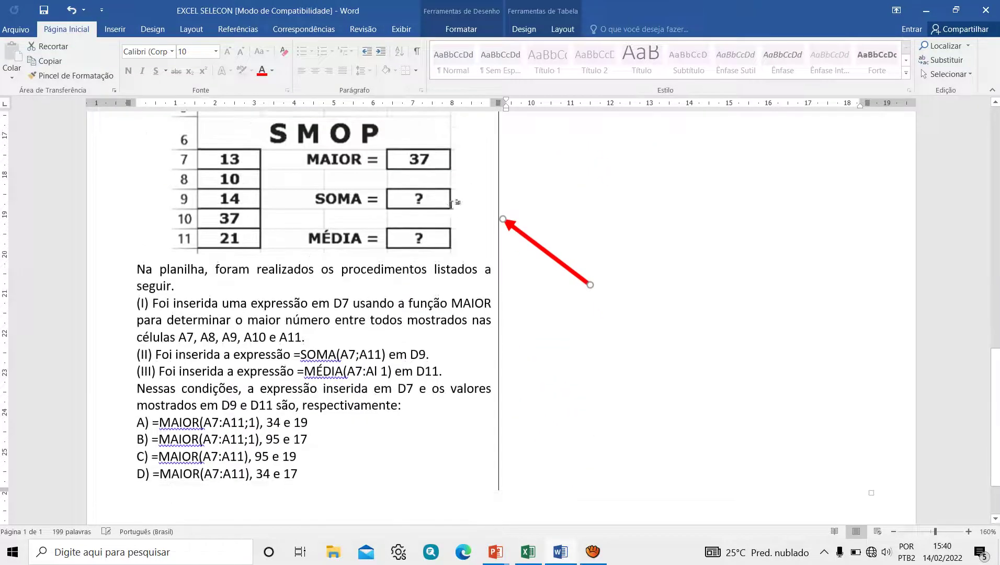
{"action": "scroll", "coordinate": [246, 268], "scroll_direction": "up", "scroll_amount": 5}
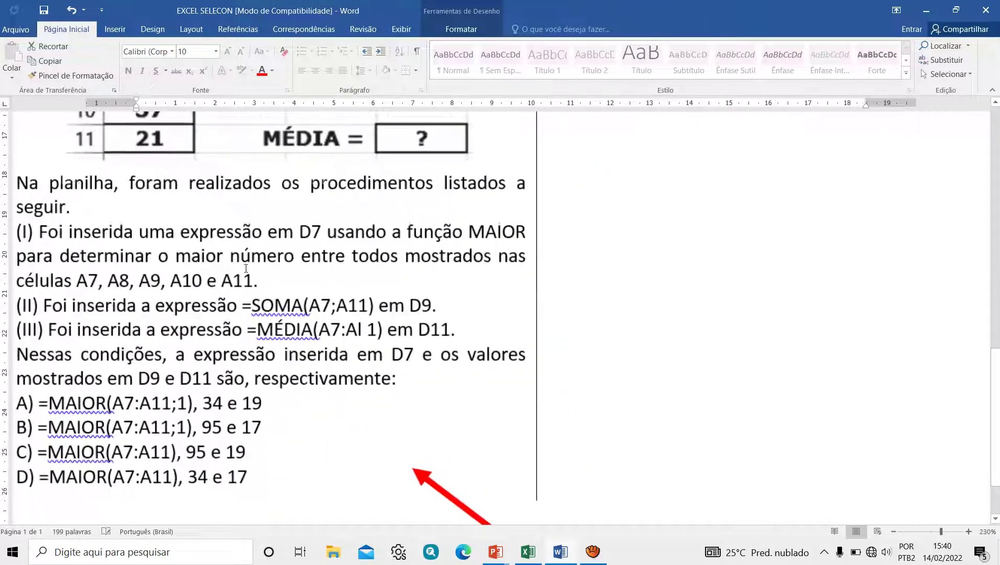
{"action": "scroll", "coordinate": [246, 269], "scroll_direction": "up", "scroll_amount": 4}
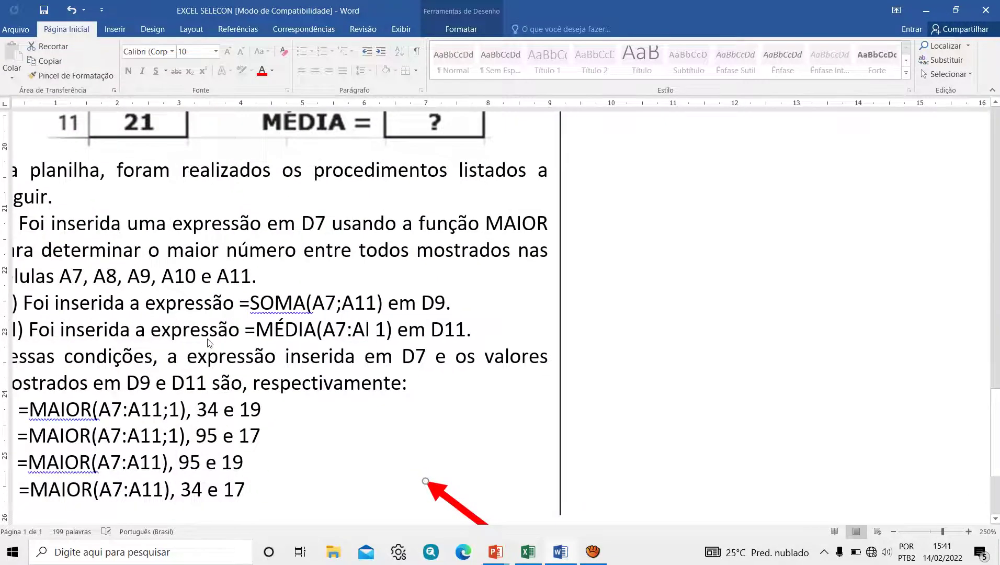
{"action": "scroll", "coordinate": [221, 411], "scroll_direction": "up", "scroll_amount": 5}
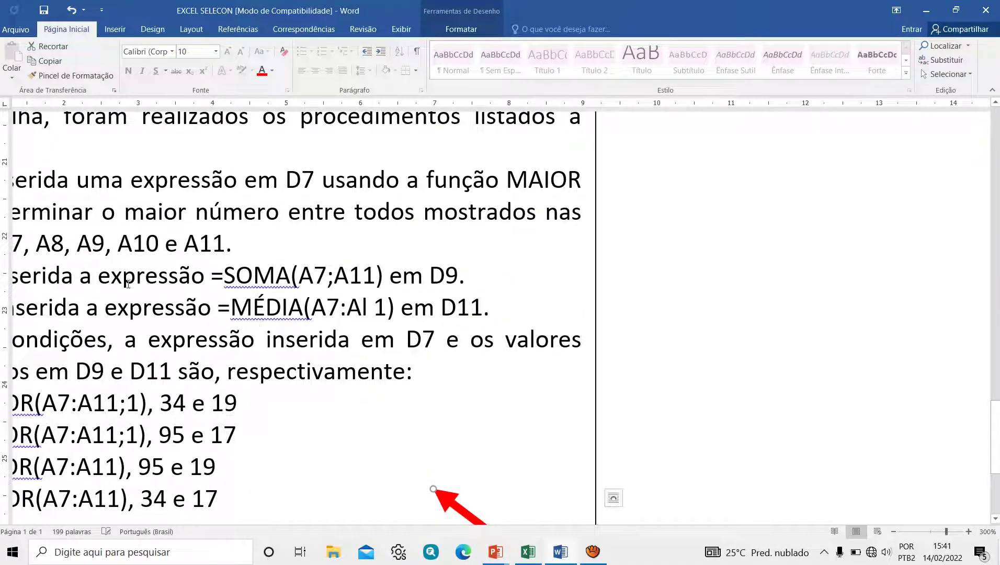
{"action": "key", "text": "Escape"}
{"action": "scroll", "coordinate": [250, 418], "scroll_direction": "left", "scroll_amount": 5}
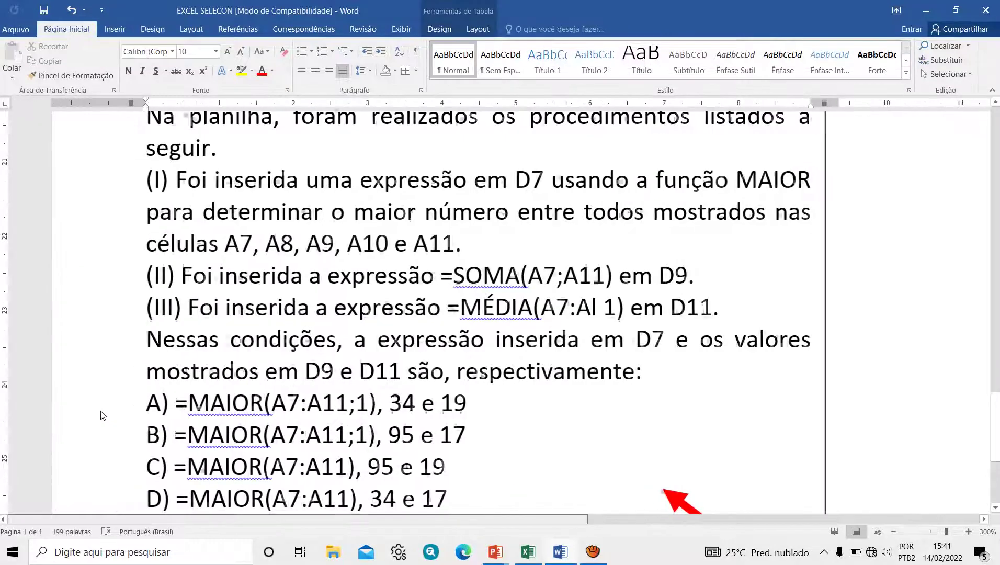
{"action": "scroll", "coordinate": [100, 413], "scroll_direction": "down", "scroll_amount": 3}
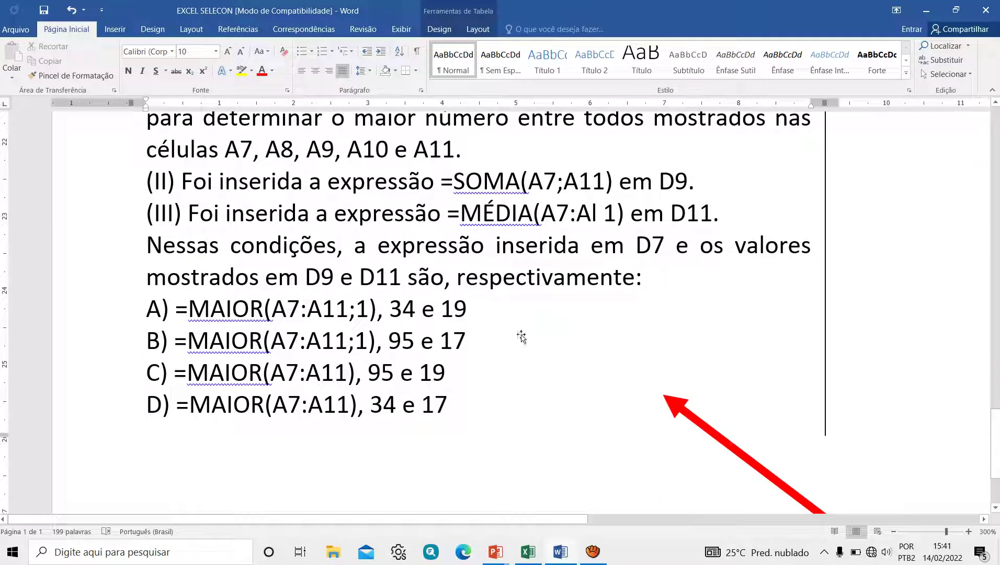
Aim the red arrow at the answer options and make MAIOR in option A bold red.
{"action": "left_click_drag", "start_coordinate": [680, 411], "coordinate": [236, 281]}
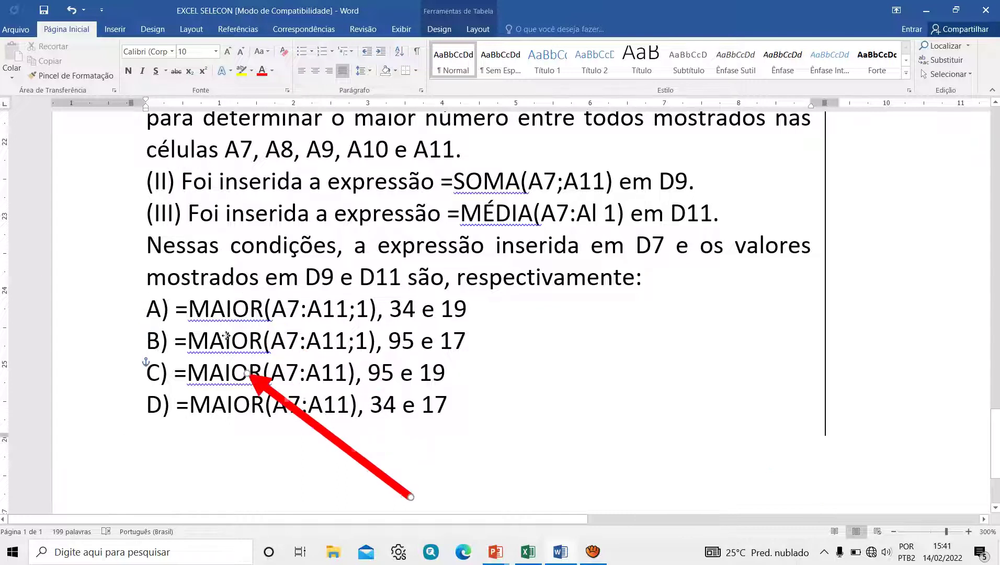
{"action": "mouse_move", "coordinate": [236, 281]}
{"action": "left_mouse_down"}
{"action": "mouse_move", "coordinate": [277, 382]}
{"action": "mouse_move", "coordinate": [331, 270]}
{"action": "mouse_move", "coordinate": [320, 362]}
{"action": "mouse_move", "coordinate": [508, 295]}
{"action": "left_mouse_up"}
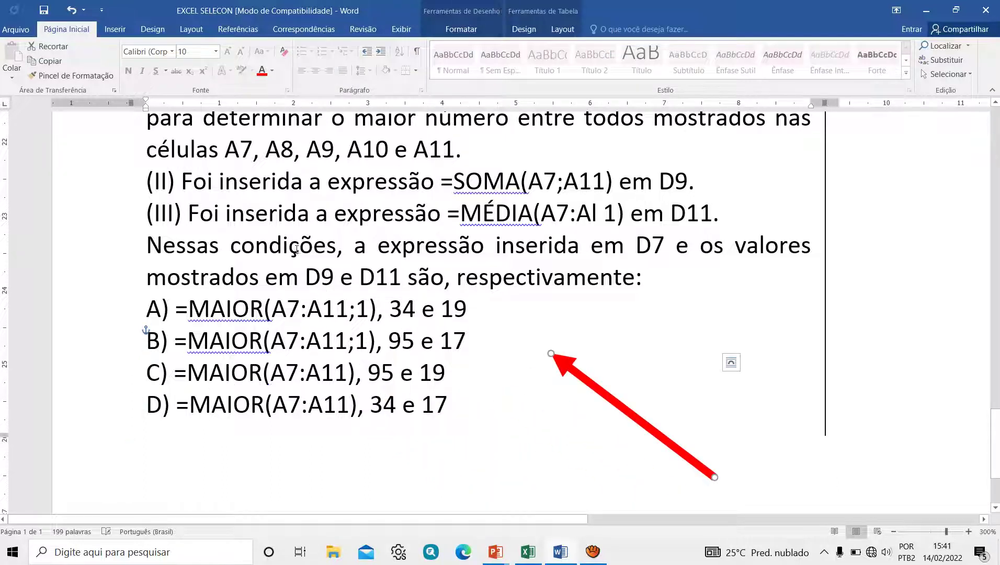
{"action": "left_click", "coordinate": [211, 309]}
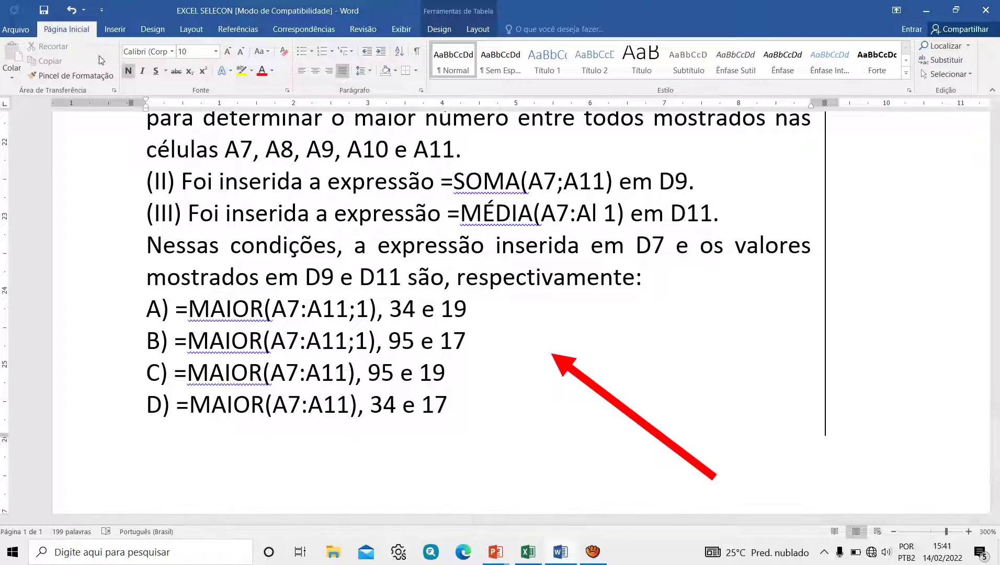
{"action": "left_click", "coordinate": [128, 70]}
{"action": "left_click", "coordinate": [262, 70]}
Format-paint bold red onto the 1 in option A and onto MAIOR and the 1 in option B.
{"action": "left_click", "coordinate": [83, 75]}
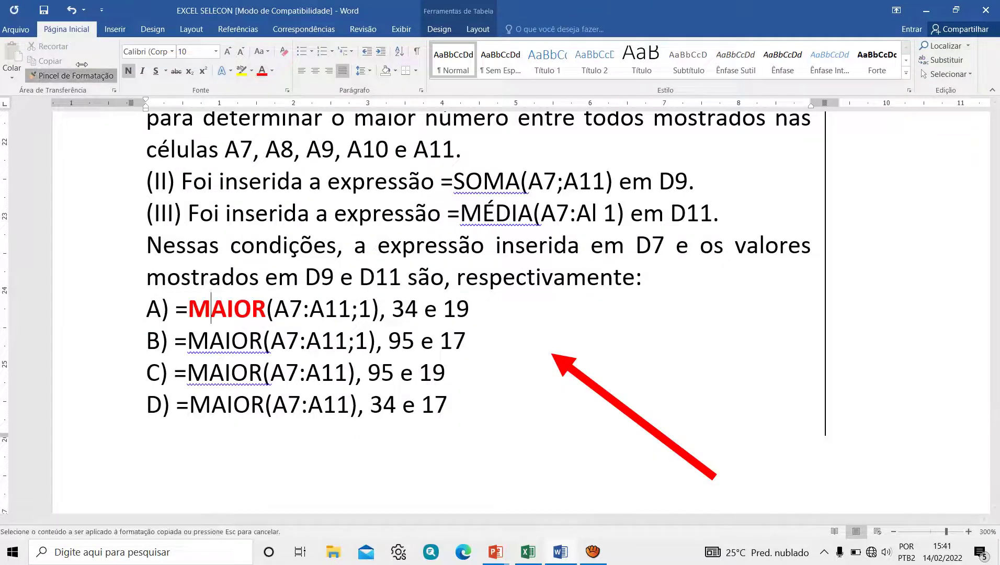
{"action": "left_click_drag", "start_coordinate": [358, 309], "coordinate": [372, 308]}
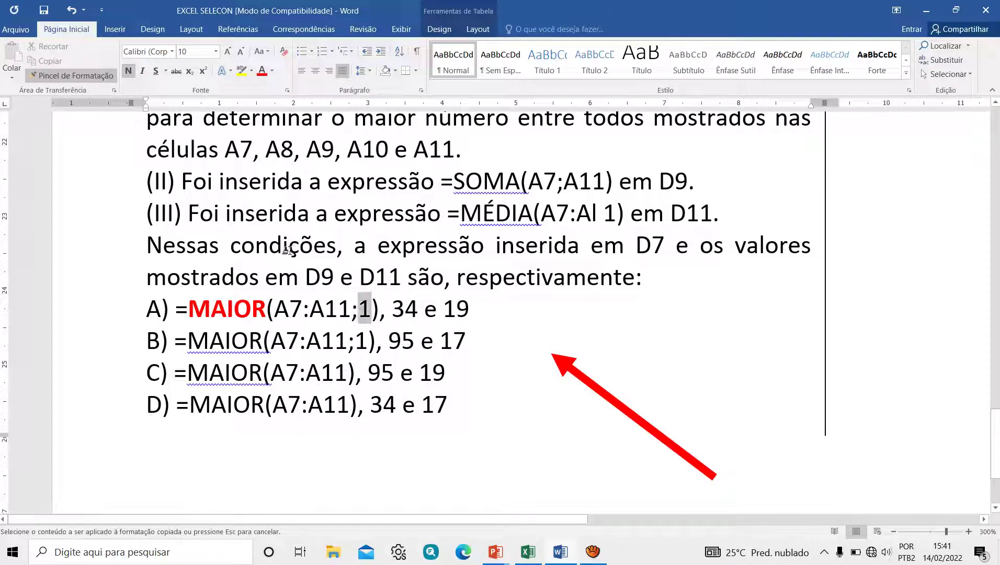
{"action": "left_click_drag", "start_coordinate": [188, 340], "coordinate": [265, 339]}
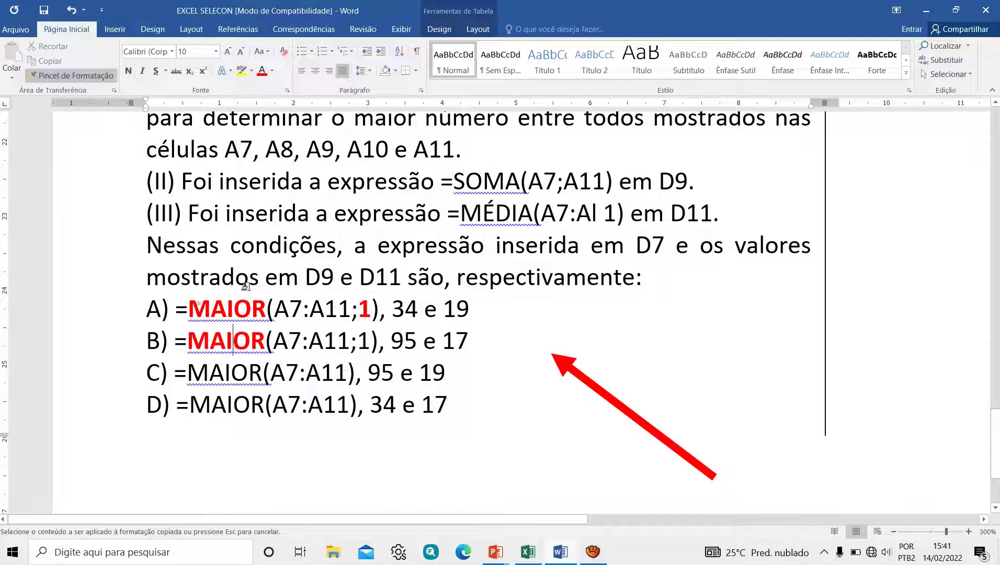
{"action": "left_click_drag", "start_coordinate": [358, 339], "coordinate": [371, 340]}
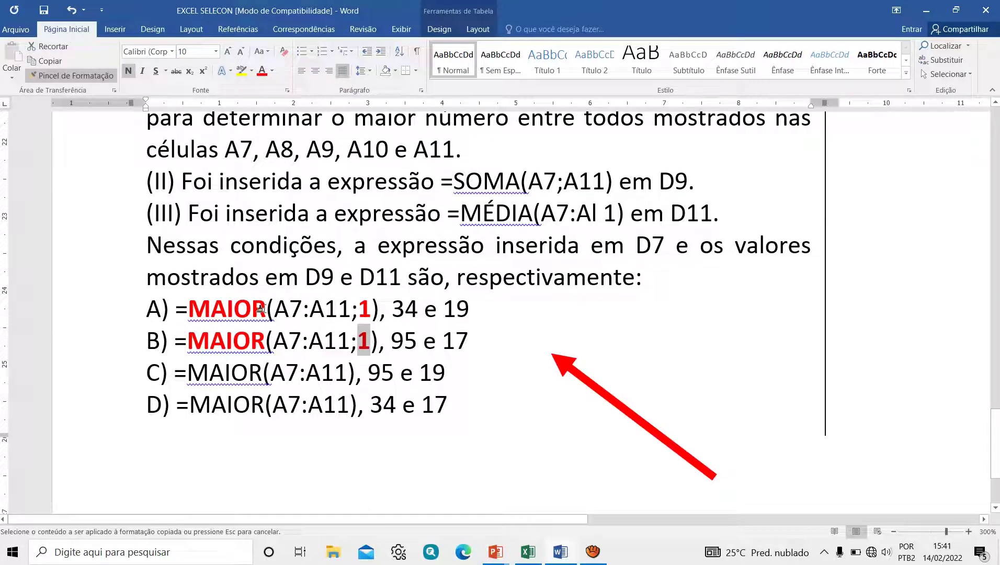
{"action": "left_click", "coordinate": [288, 345]}
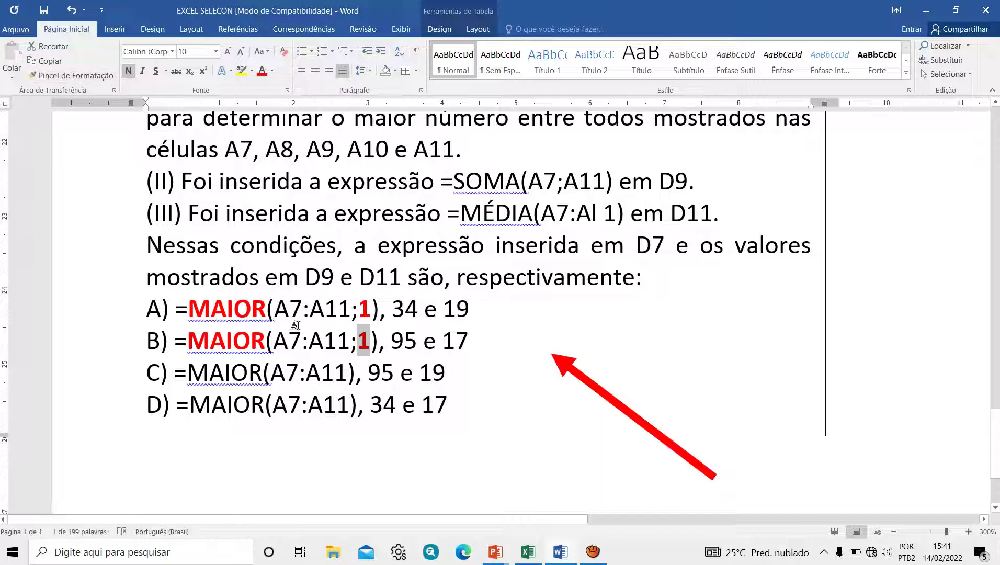
Strike through options C and D of question 02, then return to question 01.
{"action": "left_click_drag", "start_coordinate": [448, 415], "coordinate": [105, 294]}
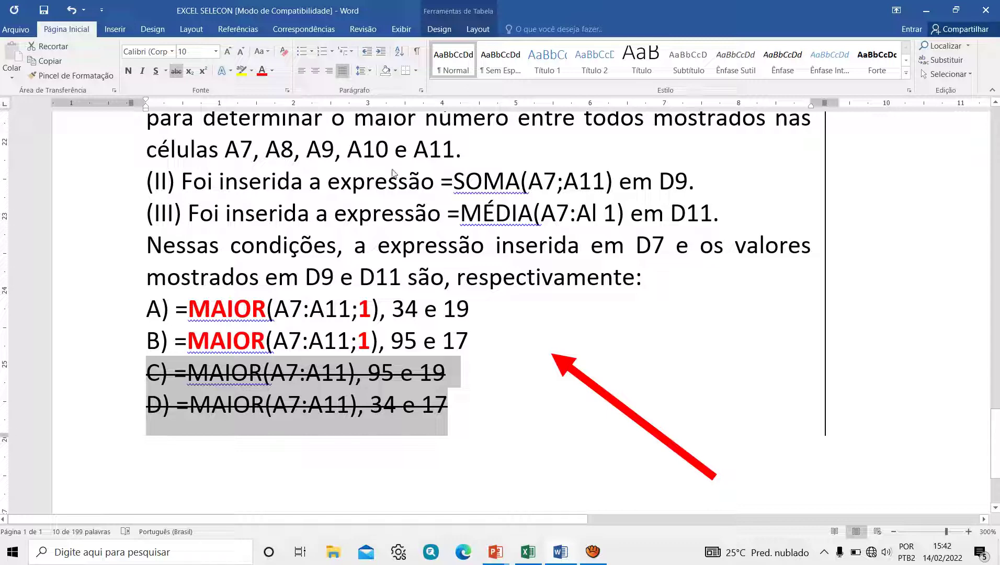
{"action": "scroll", "coordinate": [371, 229], "scroll_direction": "down", "scroll_amount": 3}
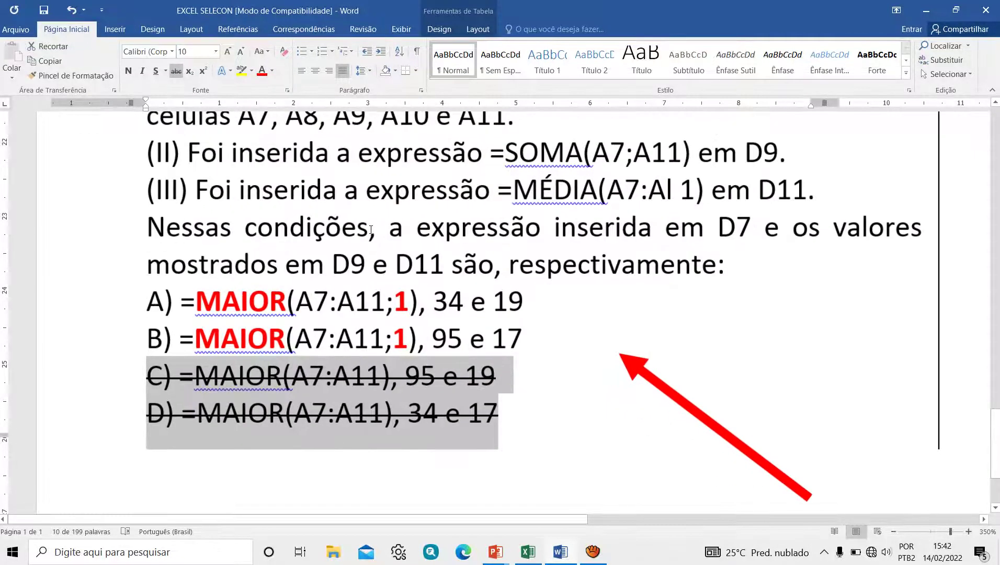
{"action": "scroll", "coordinate": [368, 251], "scroll_direction": "down", "scroll_amount": 2}
{"action": "scroll", "coordinate": [367, 271], "scroll_direction": "down", "scroll_amount": 3}
{"action": "scroll", "coordinate": [365, 294], "scroll_direction": "down", "scroll_amount": 2}
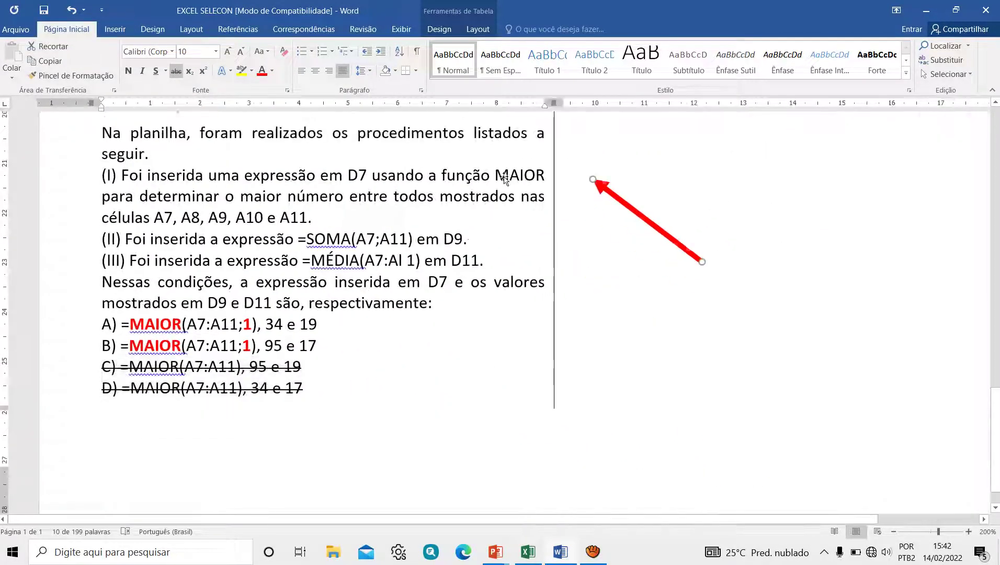
{"action": "scroll", "coordinate": [387, 213], "scroll_direction": "up", "scroll_amount": 5}
{"action": "scroll", "coordinate": [388, 213], "scroll_direction": "up", "scroll_amount": 2}
{"action": "scroll", "coordinate": [387, 213], "scroll_direction": "up", "scroll_amount": 4}
{"action": "scroll", "coordinate": [387, 213], "scroll_direction": "up", "scroll_amount": 4}
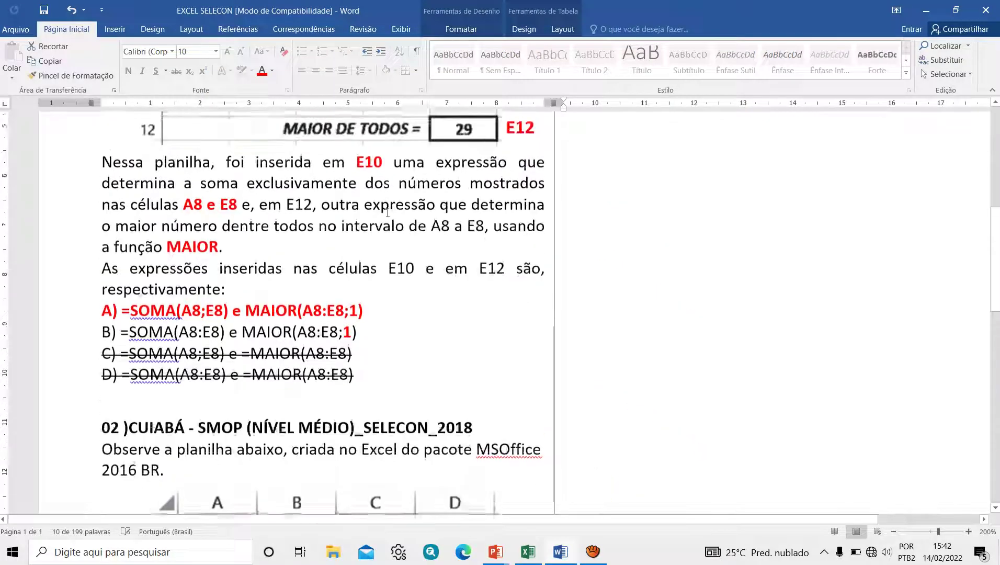
{"action": "scroll", "coordinate": [388, 212], "scroll_direction": "up", "scroll_amount": 1}
Duplicate question 01's red E10 label with copy and paste.
{"action": "left_click", "coordinate": [409, 191]}
{"action": "key", "text": "Escape"}
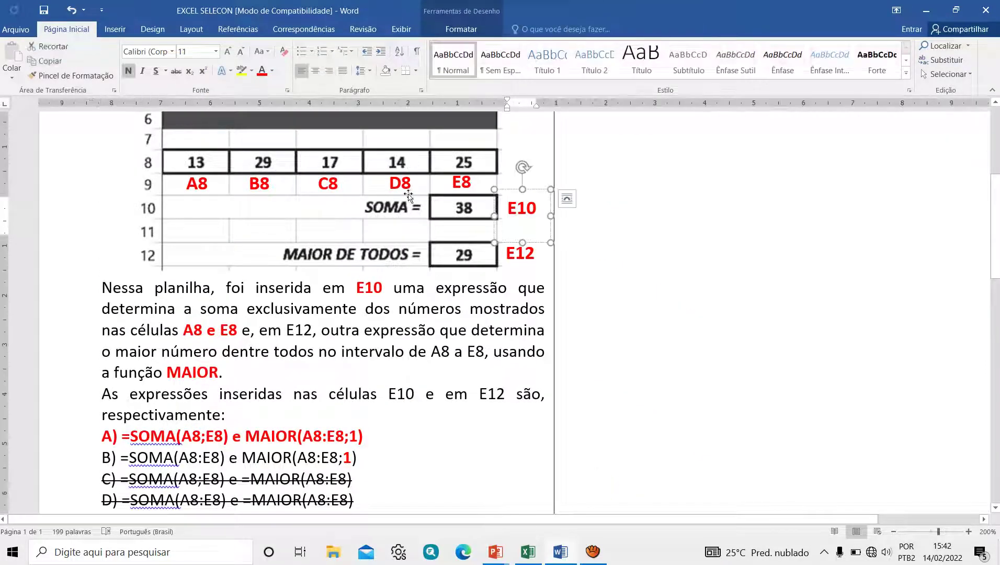
{"action": "key", "text": "ctrl+c"}
{"action": "key", "text": "ctrl+v"}
Bring question 02's spreadsheet into view and aim the red arrow at the 21 in row 11.
{"action": "left_click_drag", "start_coordinate": [515, 237], "coordinate": [598, 375]}
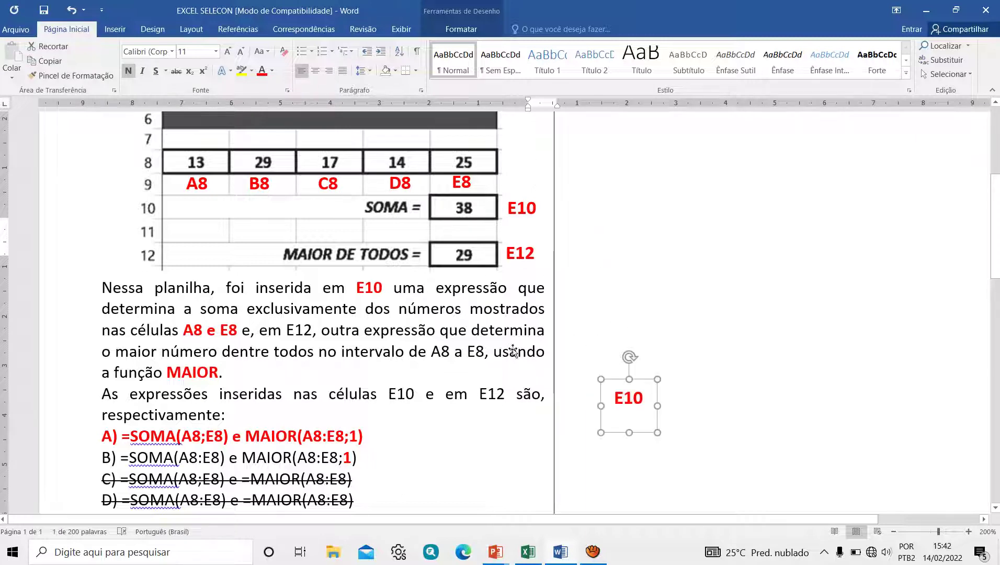
{"action": "scroll", "coordinate": [487, 101], "scroll_direction": "down", "scroll_amount": 5}
{"action": "scroll", "coordinate": [487, 101], "scroll_direction": "down", "scroll_amount": 1}
{"action": "left_click_drag", "start_coordinate": [631, 125], "coordinate": [610, 427]}
{"action": "scroll", "coordinate": [456, 303], "scroll_direction": "down", "scroll_amount": 2}
{"action": "scroll", "coordinate": [456, 304], "scroll_direction": "down", "scroll_amount": 1}
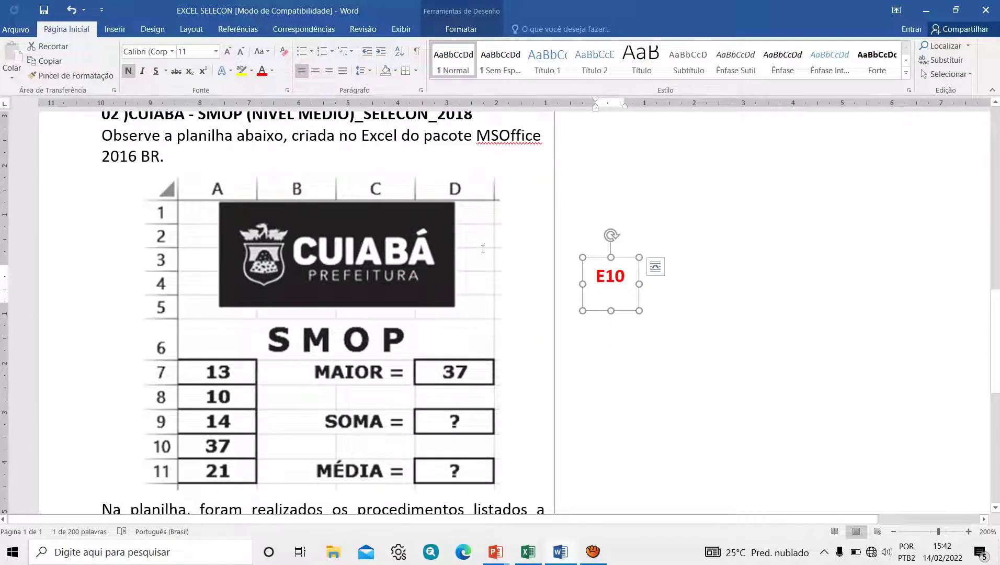
{"action": "left_click_drag", "start_coordinate": [638, 292], "coordinate": [623, 324]}
{"action": "scroll", "coordinate": [472, 348], "scroll_direction": "down", "scroll_amount": 3}
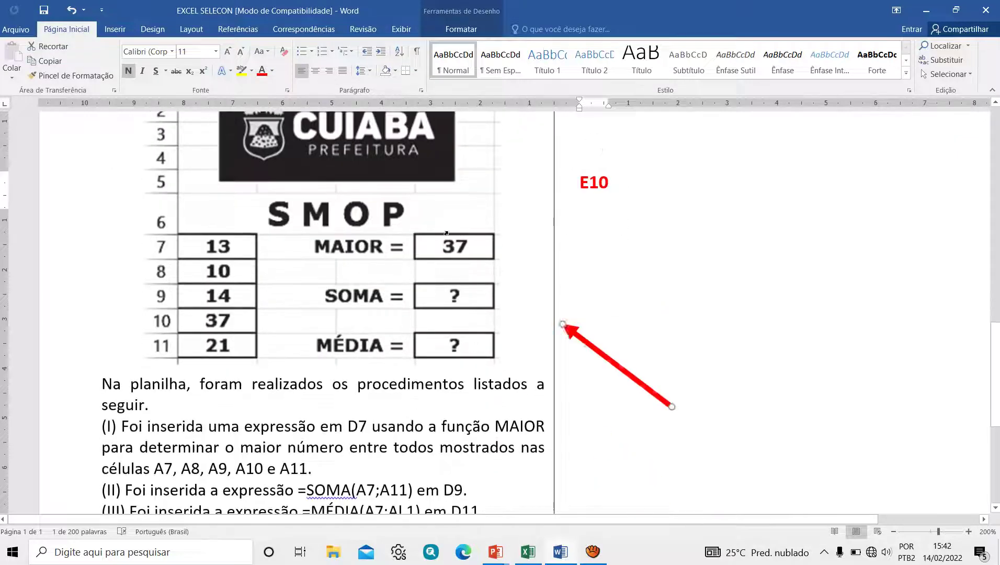
{"action": "left_click_drag", "start_coordinate": [648, 470], "coordinate": [601, 300]}
{"action": "scroll", "coordinate": [456, 324], "scroll_direction": "up", "scroll_amount": 3}
{"action": "mouse_move", "coordinate": [599, 420]}
{"action": "left_mouse_down"}
{"action": "mouse_move", "coordinate": [339, 232]}
{"action": "mouse_move", "coordinate": [455, 240]}
{"action": "mouse_move", "coordinate": [266, 224]}
{"action": "left_mouse_up"}
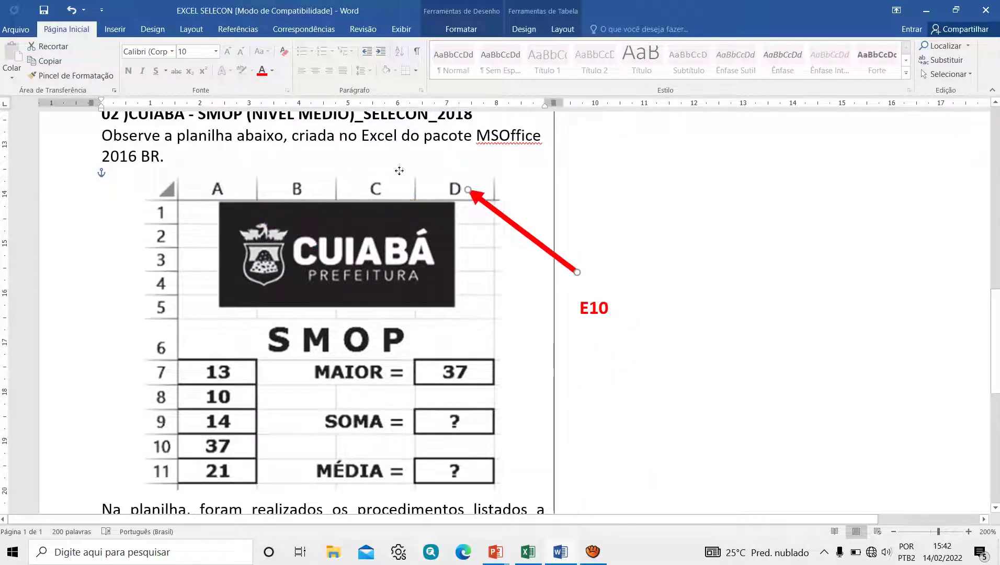
{"action": "mouse_move", "coordinate": [192, 164]}
{"action": "left_mouse_down"}
{"action": "mouse_move", "coordinate": [391, 172]}
{"action": "mouse_move", "coordinate": [115, 221]}
{"action": "mouse_move", "coordinate": [156, 192]}
{"action": "mouse_move", "coordinate": [145, 450]}
{"action": "left_mouse_up"}
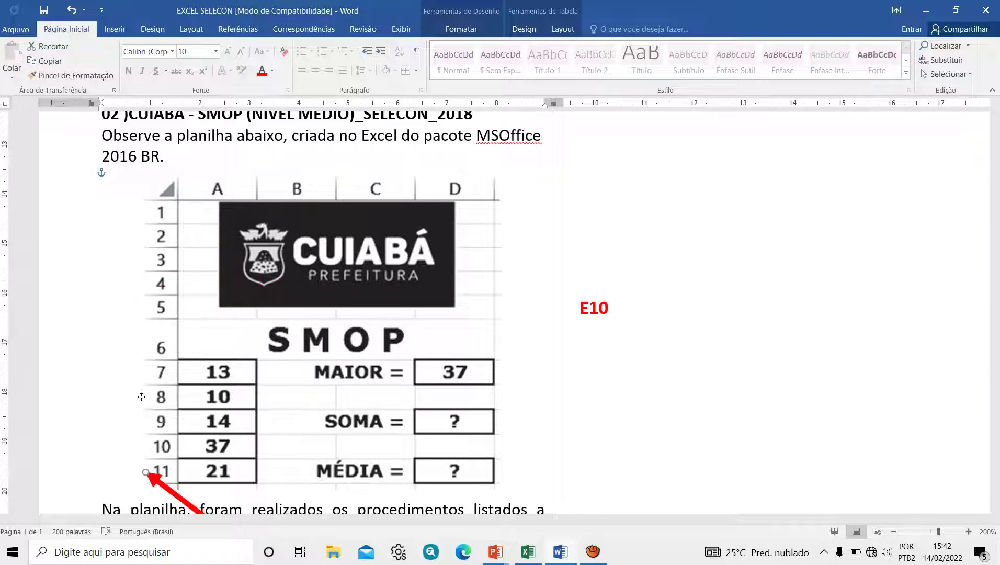
{"action": "mouse_move", "coordinate": [146, 396]}
{"action": "left_mouse_down"}
{"action": "mouse_move", "coordinate": [192, 328]}
{"action": "mouse_move", "coordinate": [194, 398]}
{"action": "mouse_move", "coordinate": [207, 339]}
{"action": "mouse_move", "coordinate": [205, 392]}
{"action": "mouse_move", "coordinate": [388, 337]}
{"action": "mouse_move", "coordinate": [432, 402]}
{"action": "mouse_move", "coordinate": [576, 330]}
{"action": "mouse_move", "coordinate": [614, 329]}
{"action": "mouse_move", "coordinate": [341, 389]}
{"action": "left_mouse_up"}
Place the copied E10 label beside the 13 in row 7 under the SMOP heading.
{"action": "left_click", "coordinate": [594, 307]}
{"action": "left_click_drag", "start_coordinate": [188, 351], "coordinate": [197, 330]}
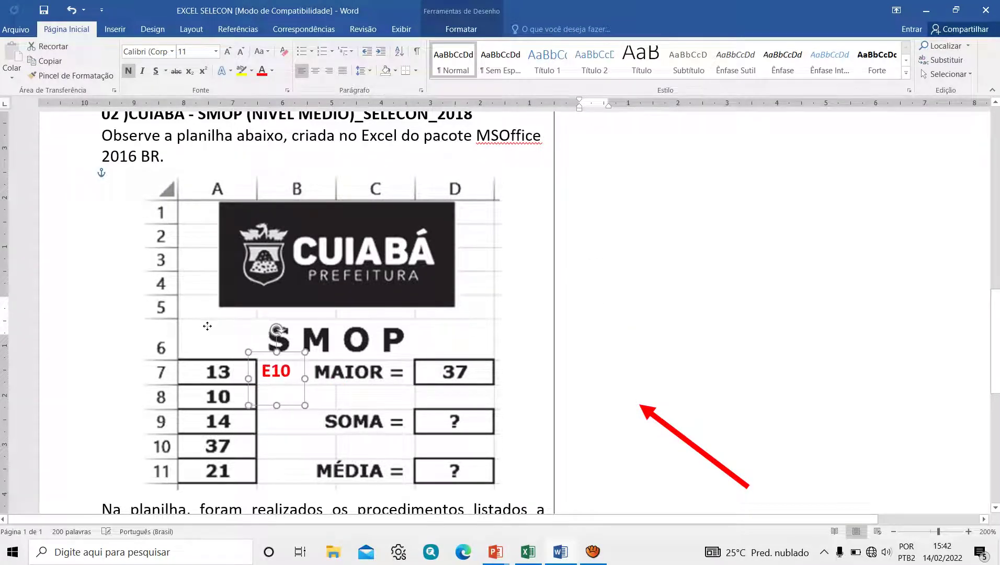
{"action": "left_click_drag", "start_coordinate": [197, 330], "coordinate": [212, 328]}
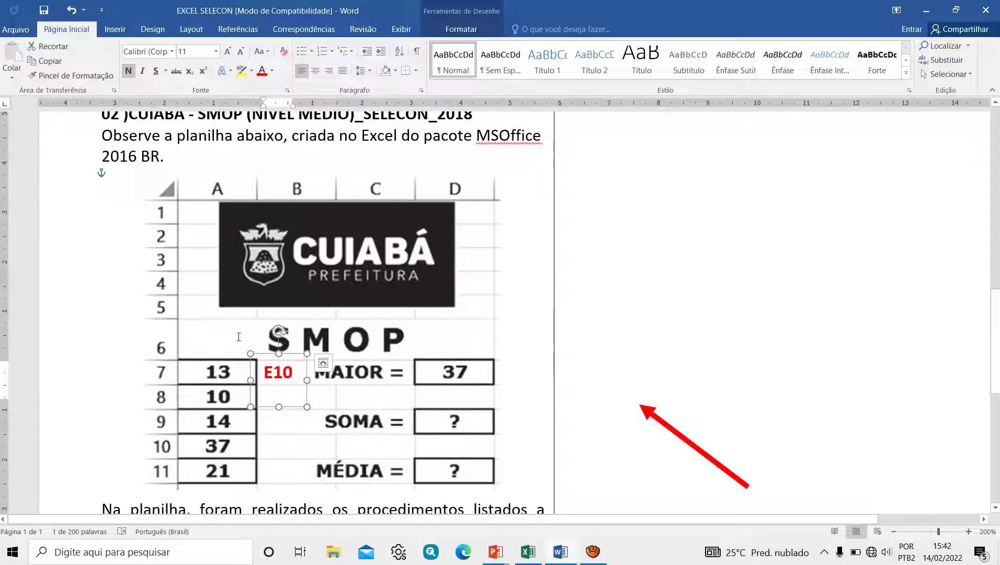
Change the old E10 label text to A7.
{"action": "key", "text": "BackSpace"}
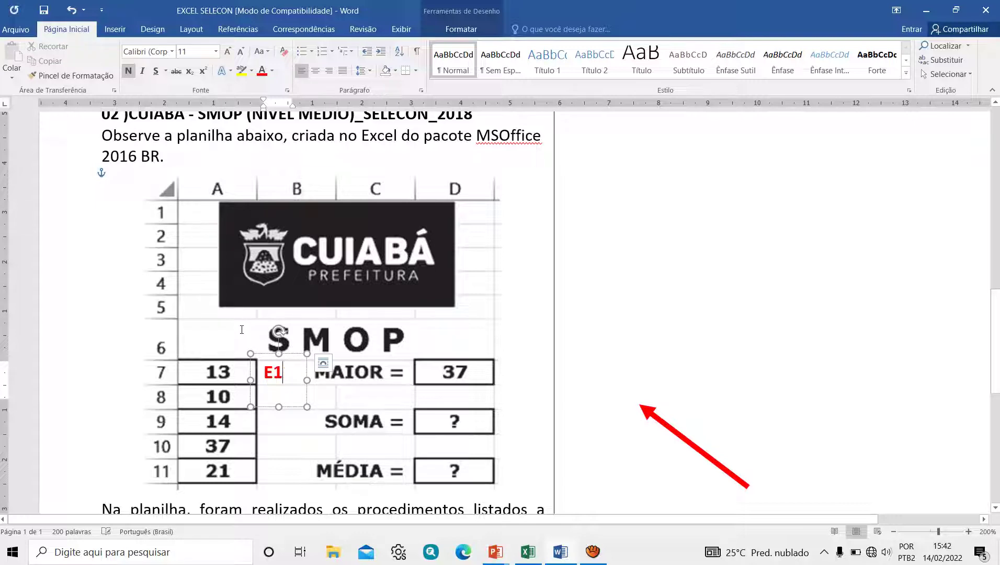
{"action": "key", "text": "BackSpace"}
{"action": "key", "text": "BackSpace"}
{"action": "type", "text": "A7"}
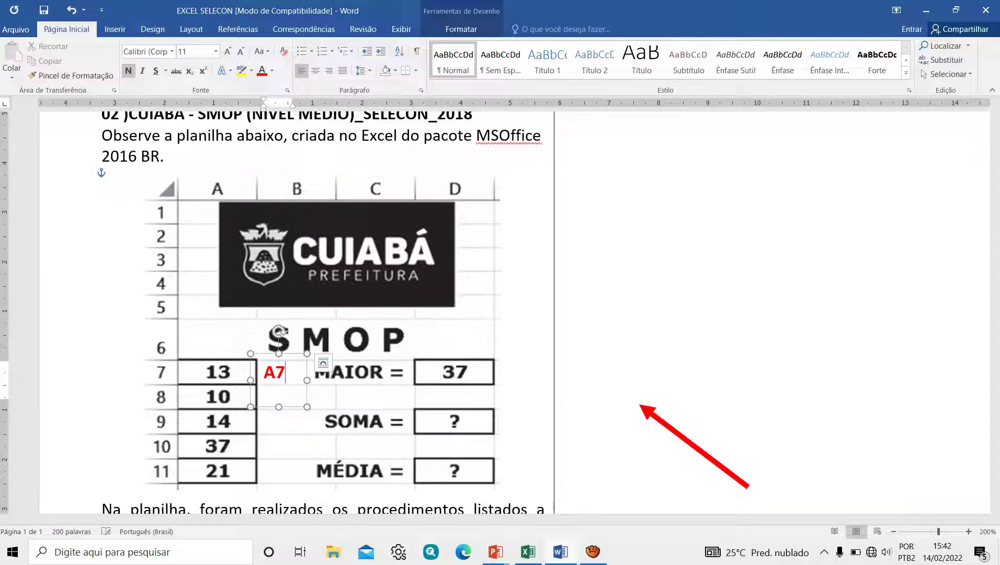
{"action": "key", "text": "Escape"}
Duplicate the A7 label and change the copy to A8.
{"action": "key", "text": "ctrl+c"}
{"action": "key", "text": "ctrl+v"}
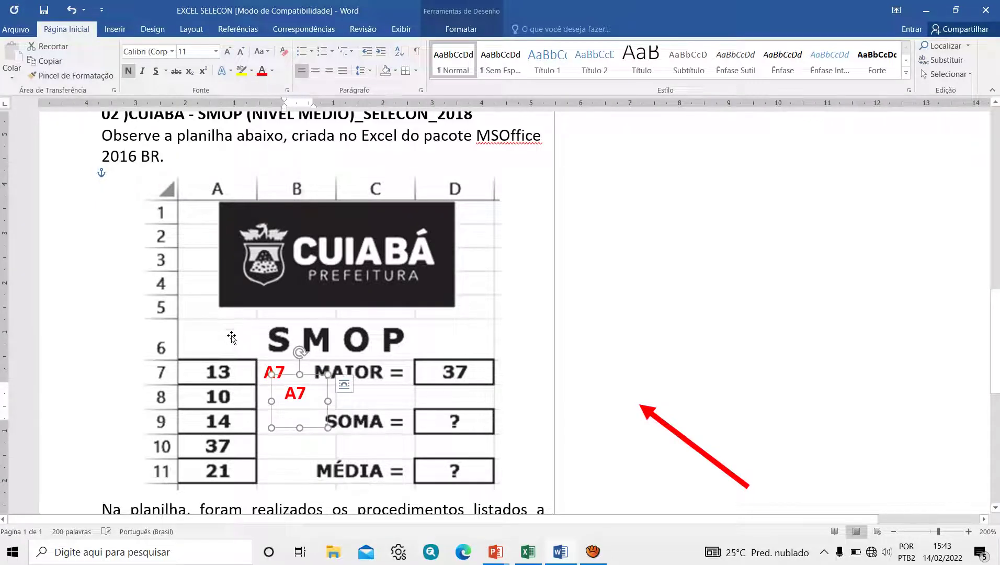
{"action": "key", "text": "Left"}
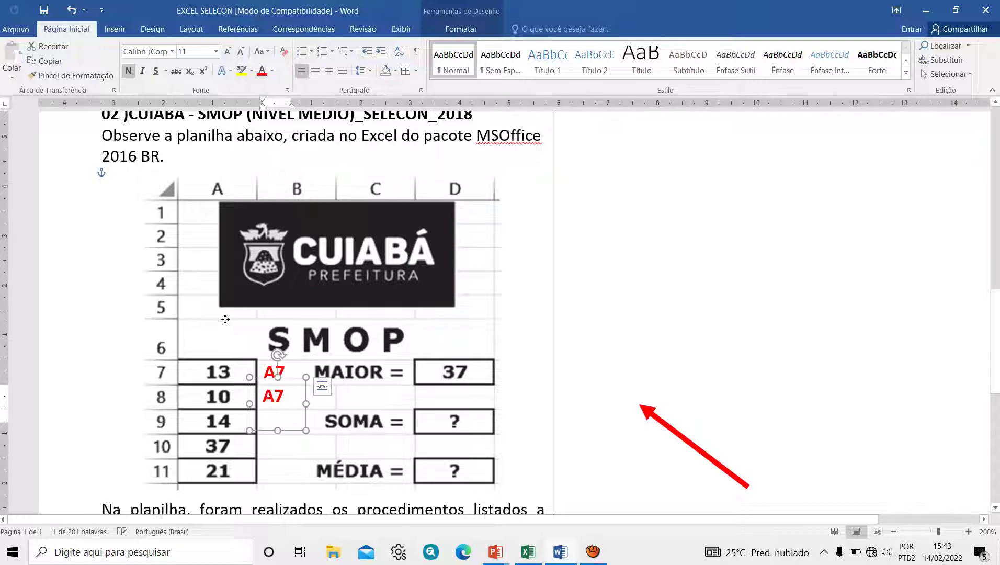
{"action": "key", "text": "Delete"}
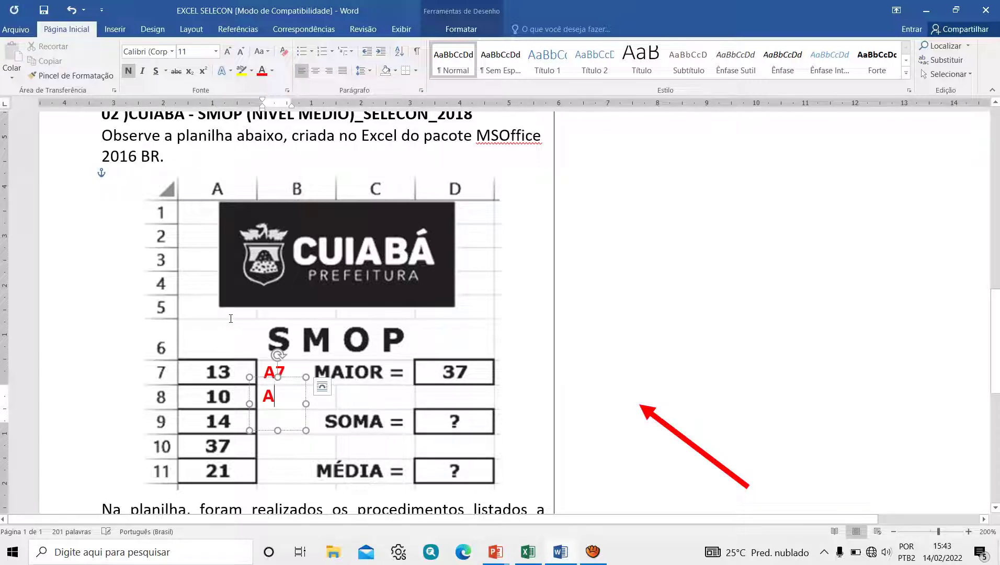
{"action": "type", "text": "8"}
Copy the A8 label beside row 9 and change it to A9.
{"action": "key", "text": "Escape"}
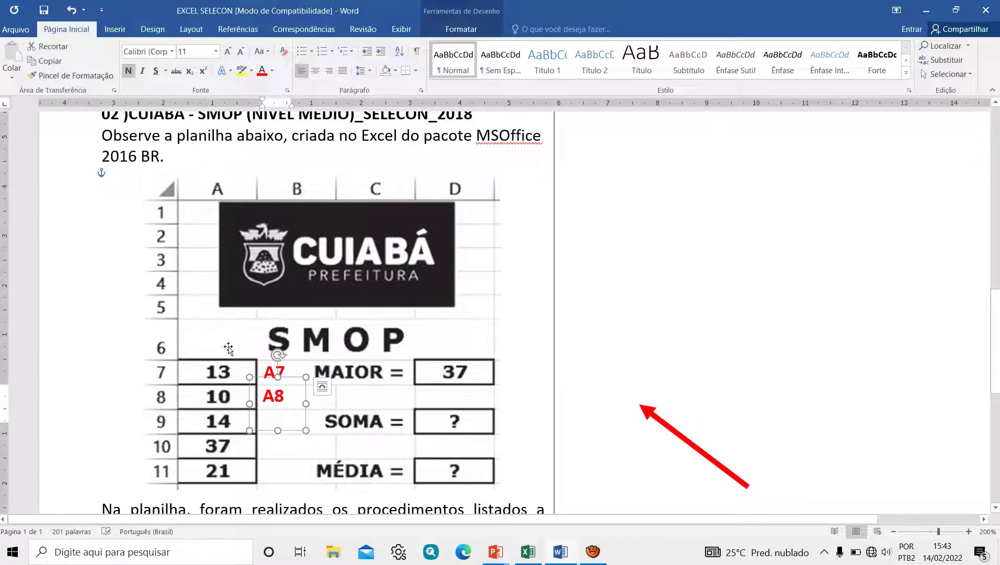
{"action": "key", "text": "ctrl+c"}
{"action": "key", "text": "ctrl+v"}
{"action": "key", "text": "Down"}
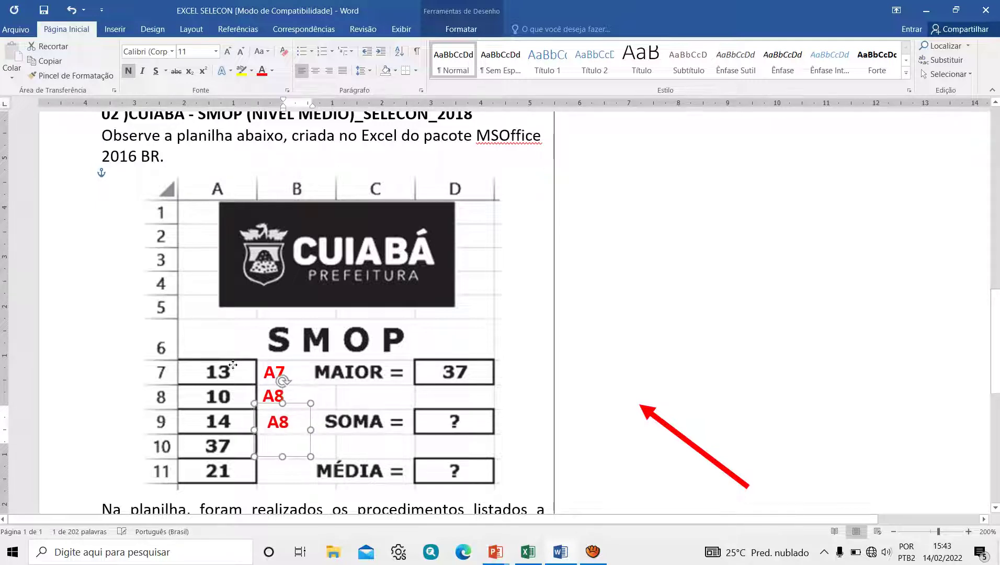
{"action": "key", "text": "Left"}
{"action": "key", "text": "Left"}
{"action": "key", "text": "Left"}
{"action": "key", "text": "Return"}
{"action": "key", "text": "BackSpace"}
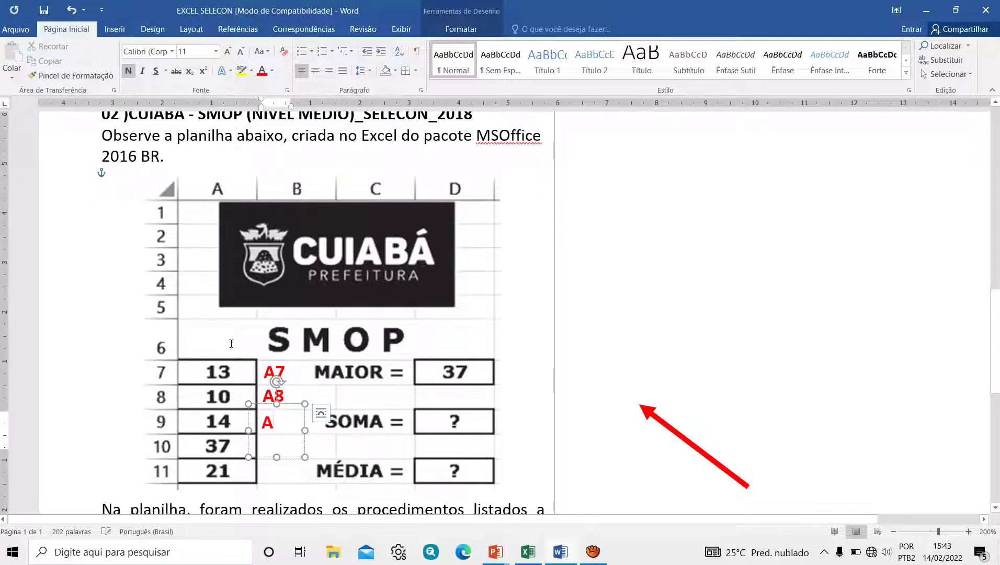
{"action": "type", "text": "9"}
{"action": "key", "text": "Escape"}
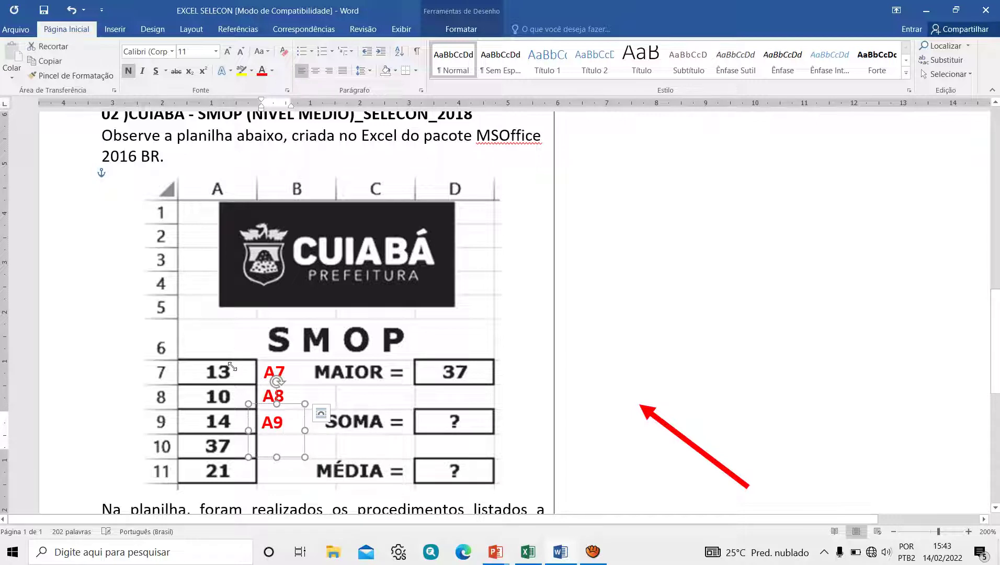
Copy the A9 label down to row 10 and retype it as A10.
{"action": "key", "text": "ctrl+c"}
{"action": "key", "text": "ctrl+v"}
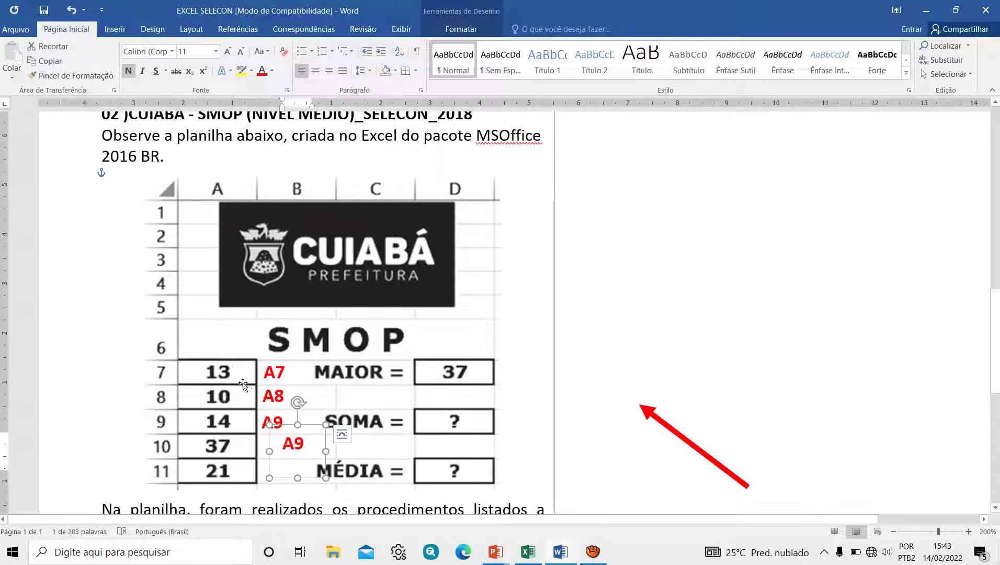
{"action": "key", "text": "Down"}
{"action": "key", "text": "Down"}
{"action": "key", "text": "Down"}
{"action": "key", "text": "Left"}
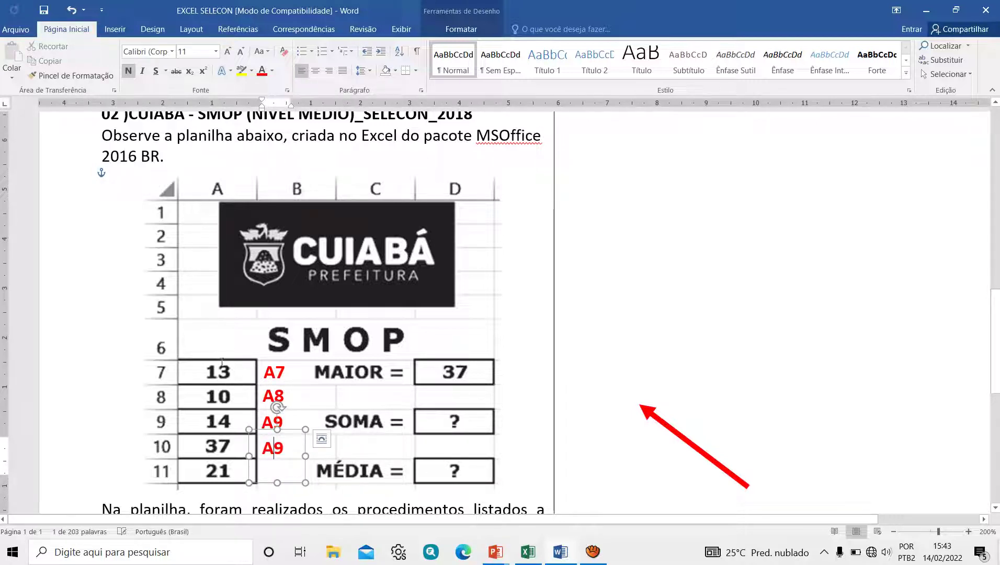
{"action": "type", "text": "A10"}
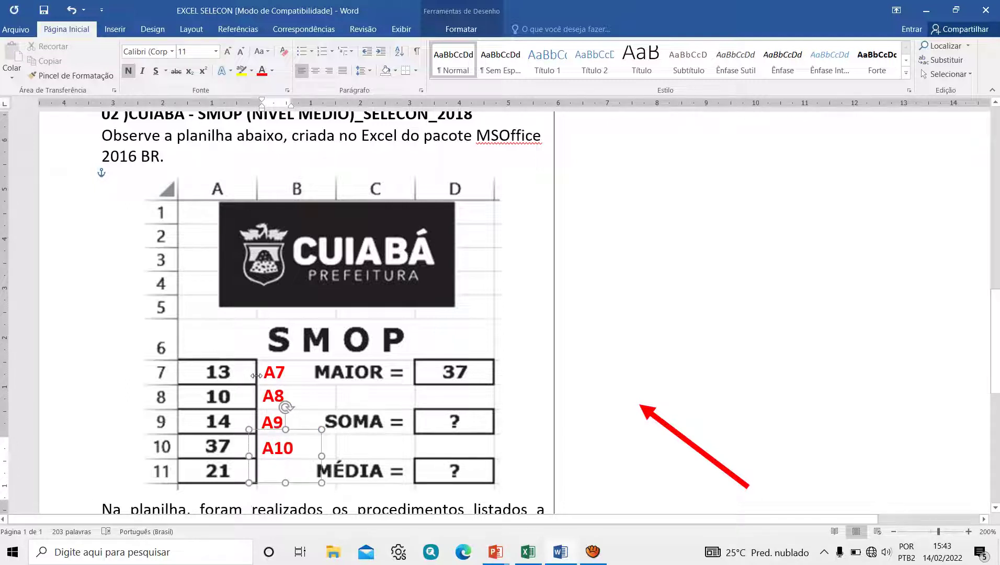
Paste another label copy beside row 11 and change it to A11.
{"action": "key", "text": "ctrl+v"}
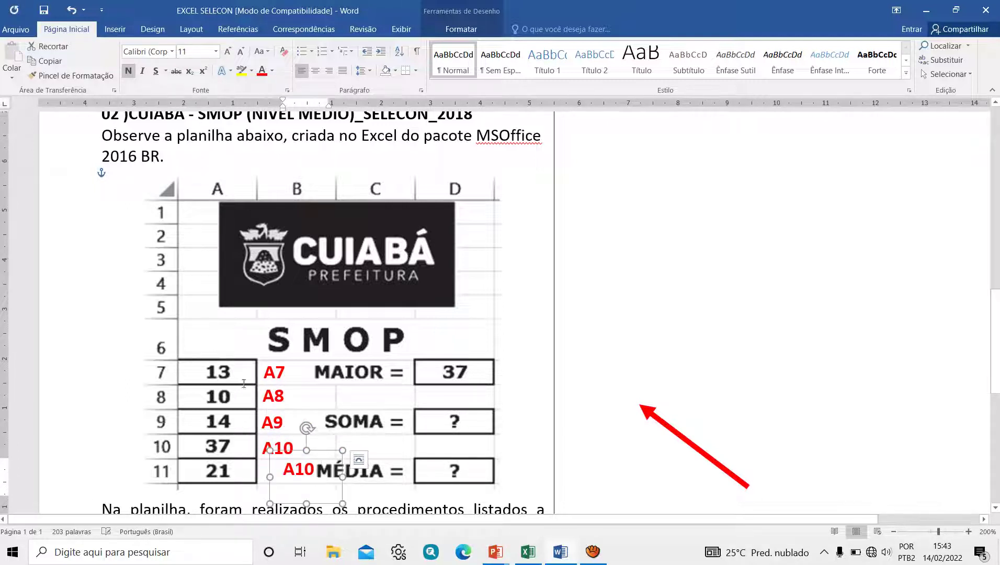
{"action": "key", "text": "Left"}
{"action": "key", "text": "Left"}
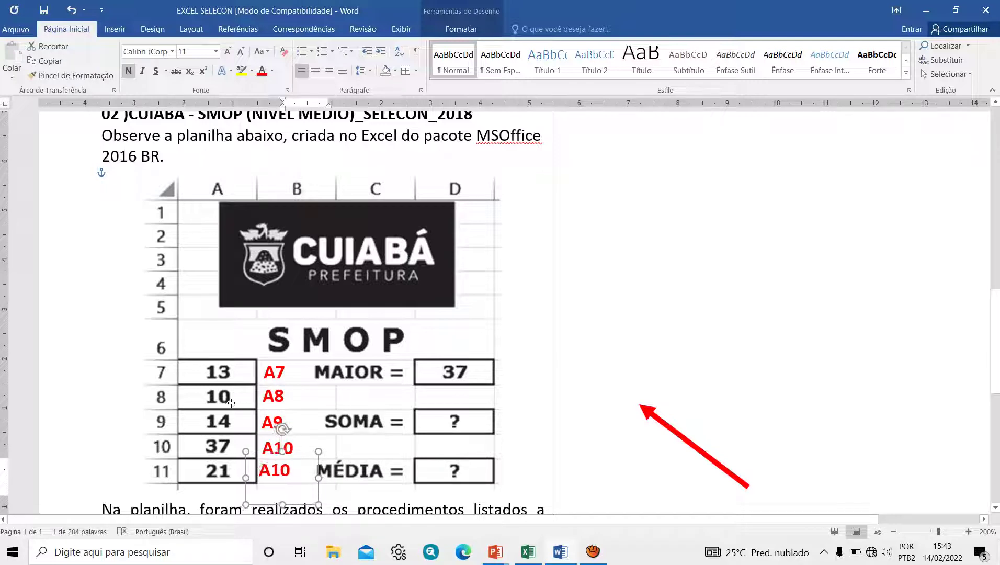
{"action": "key", "text": "Left"}
{"action": "key", "text": "Down"}
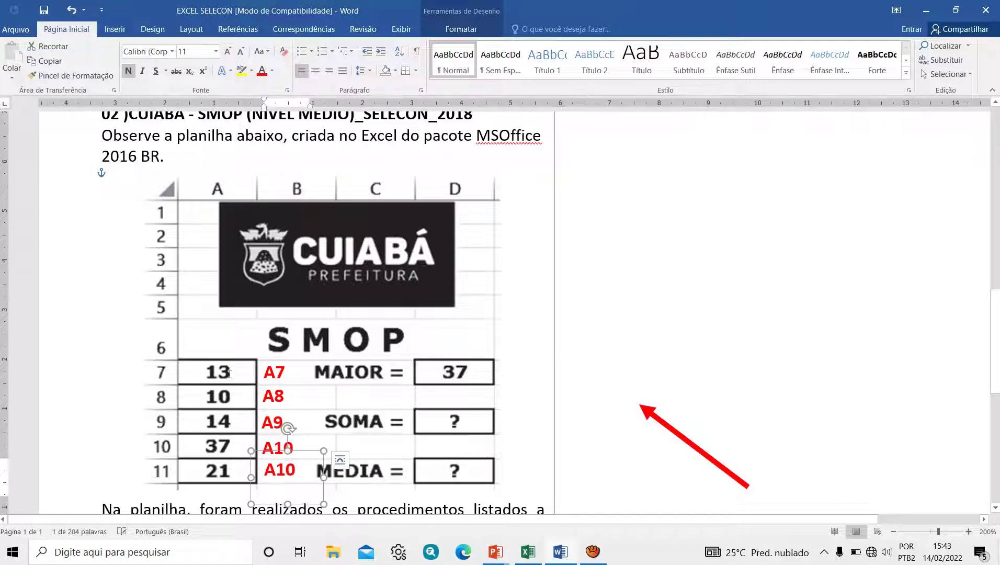
{"action": "key", "text": "BackSpace"}
{"action": "type", "text": "1"}
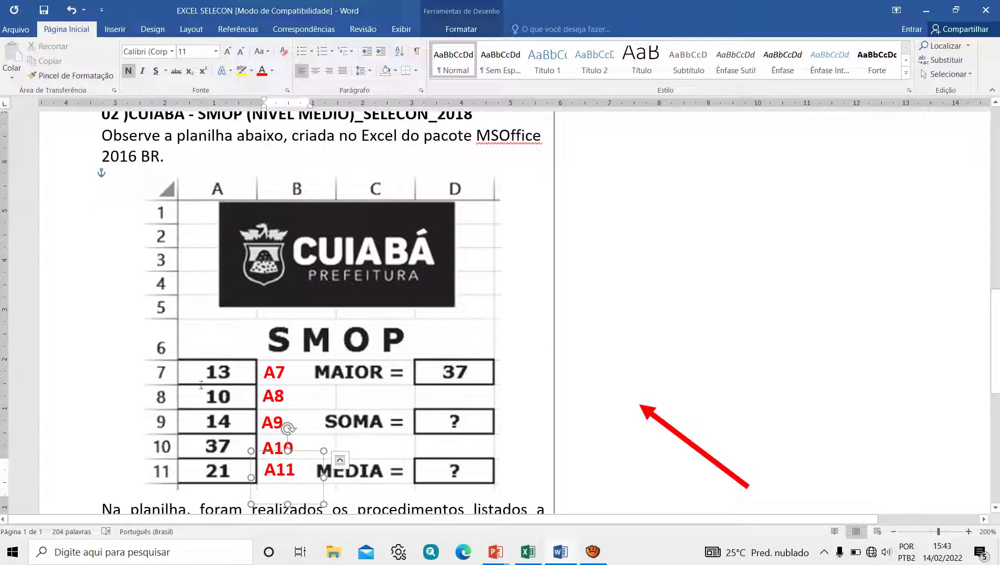
Point the red arrow at the table and move the A7 label beside MAIOR as D7.
{"action": "mouse_move", "coordinate": [680, 435]}
{"action": "left_mouse_down"}
{"action": "mouse_move", "coordinate": [263, 318]}
{"action": "mouse_move", "coordinate": [262, 395]}
{"action": "mouse_move", "coordinate": [539, 297]}
{"action": "left_mouse_up"}
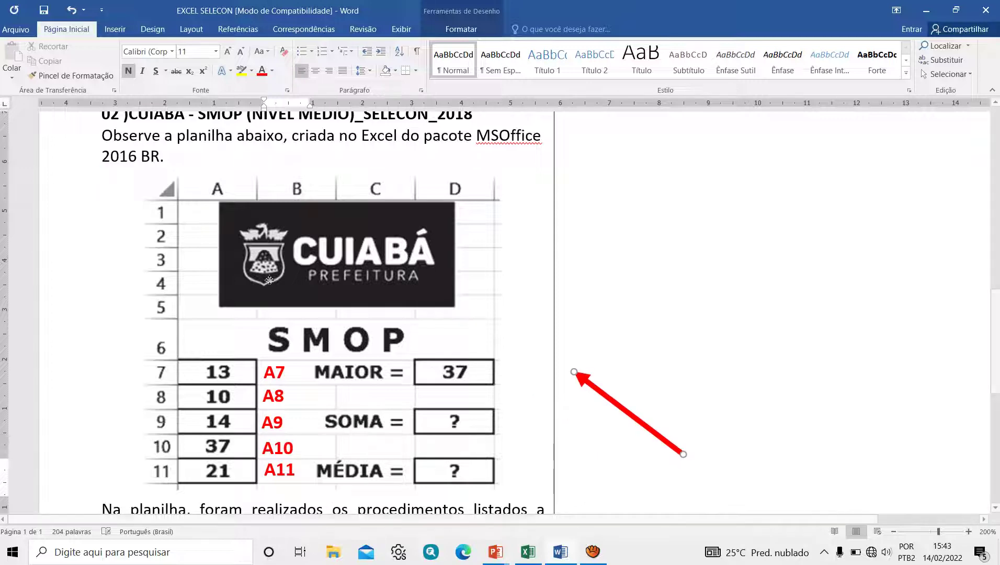
{"action": "left_click", "coordinate": [276, 372]}
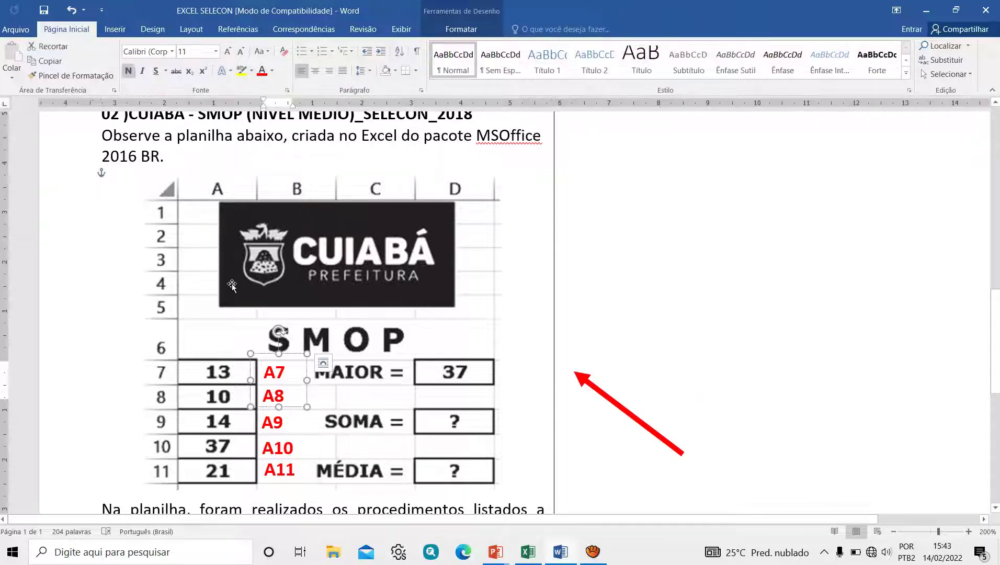
{"action": "left_click_drag", "start_coordinate": [277, 372], "coordinate": [547, 371]}
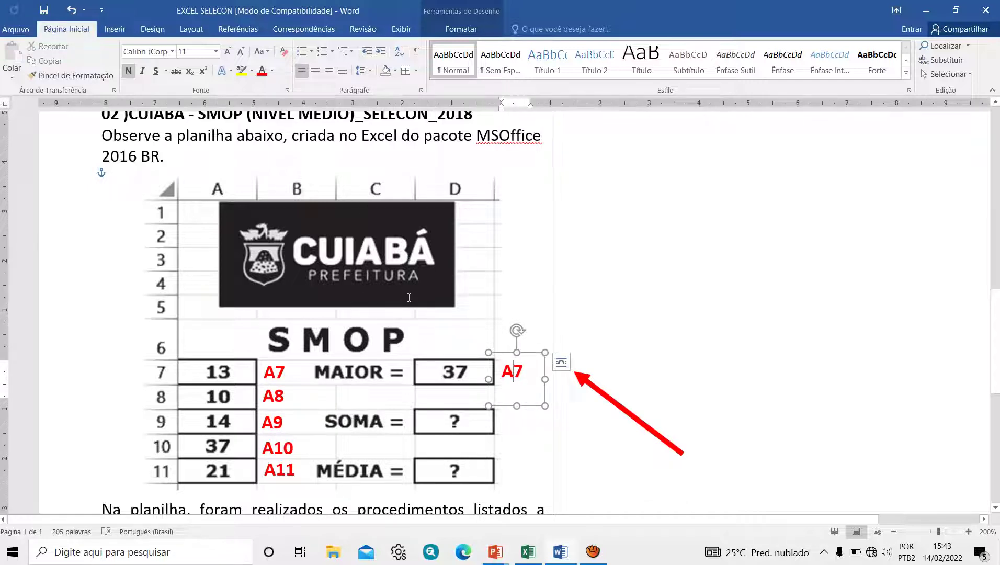
{"action": "key", "text": "Delete"}
{"action": "type", "text": "D"}
{"action": "key", "text": "Escape"}
Duplicate the D7 label and change the copy to D9 beside the SOMA box.
{"action": "key", "text": "ctrl+c"}
{"action": "key", "text": "ctrl+v"}
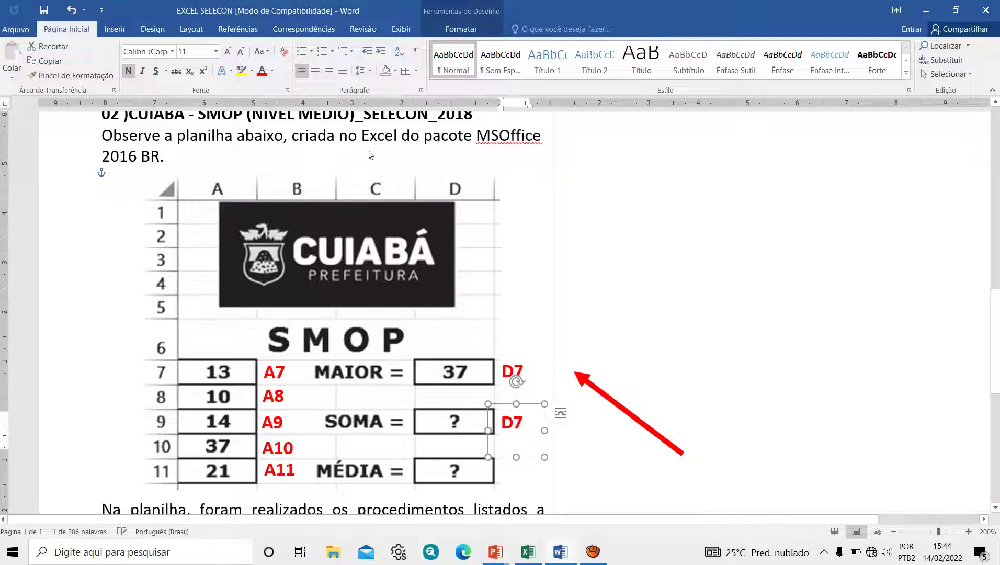
{"action": "key", "text": "Return"}
{"action": "key", "text": "BackSpace"}
{"action": "type", "text": "9"}
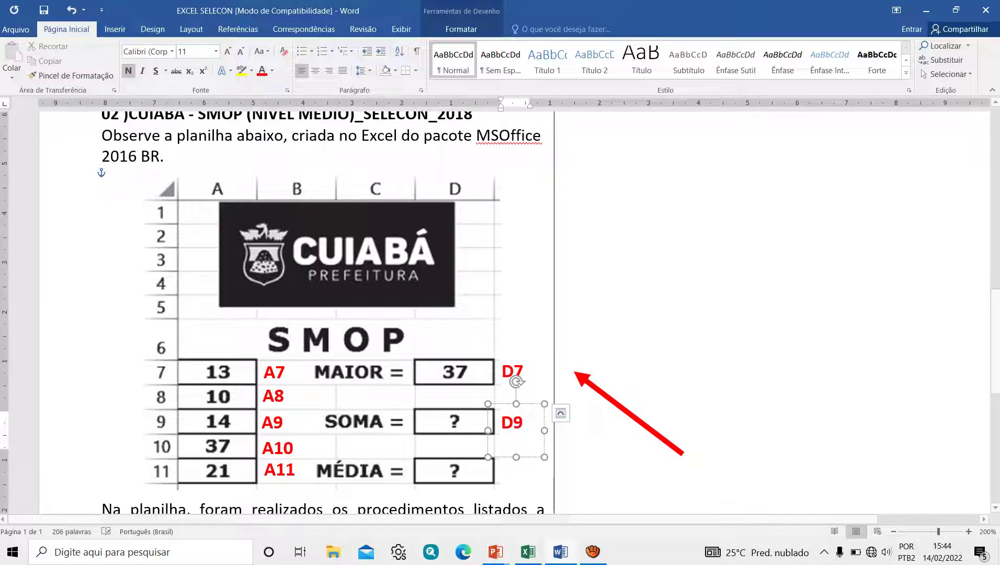
Copy the D9 label beside the MÉDIA box and change it to D11.
{"action": "key", "text": "Escape"}
{"action": "key", "text": "ctrl+c"}
{"action": "key", "text": "ctrl+v"}
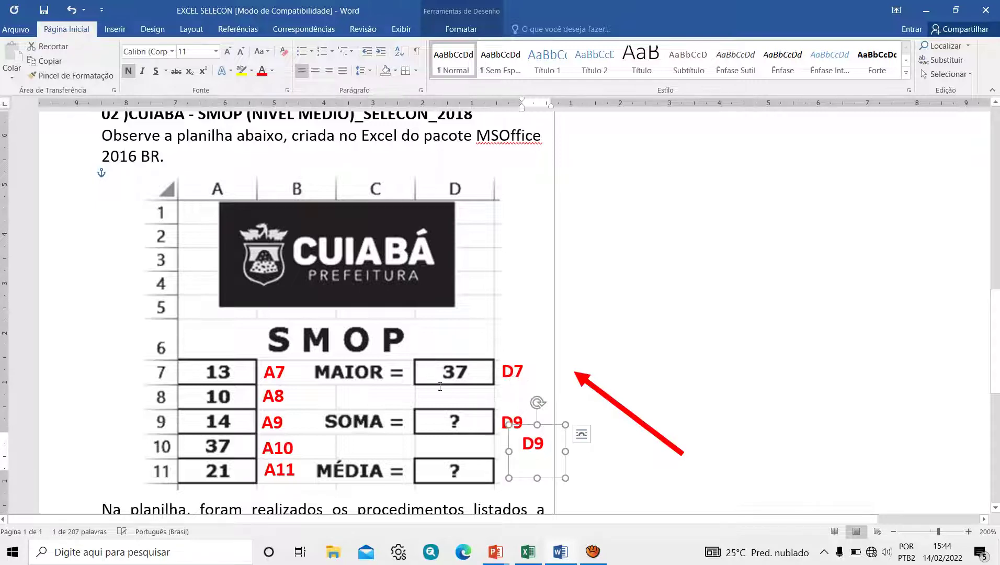
{"action": "key", "text": "Left"}
{"action": "key", "text": "Down"}
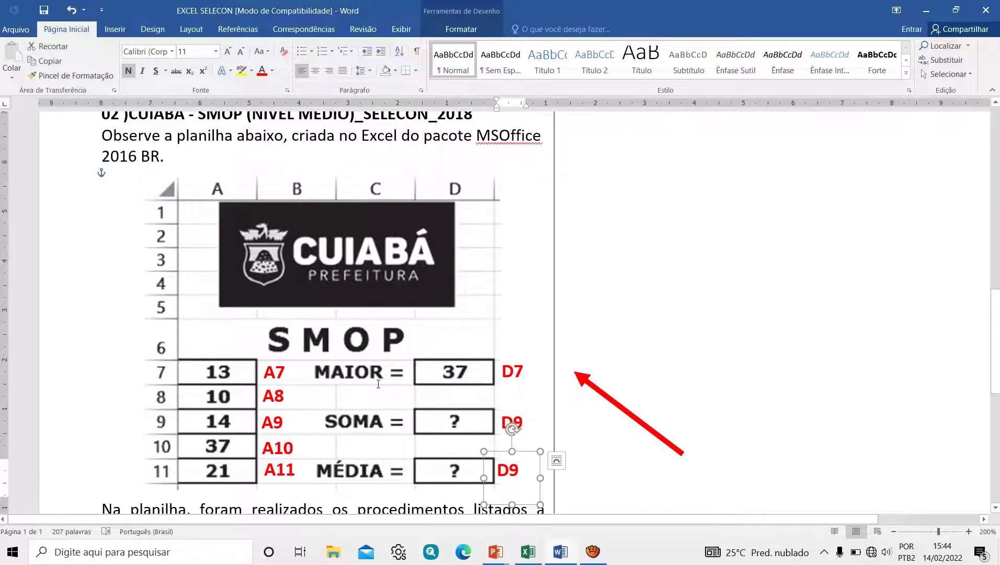
{"action": "key", "text": "BackSpace"}
{"action": "type", "text": "11"}
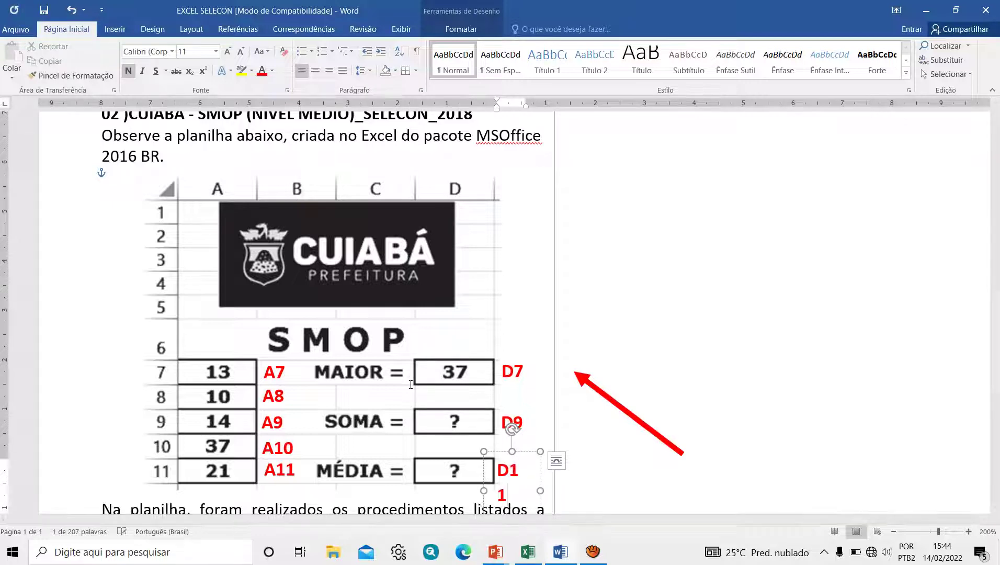
{"action": "key", "text": "Escape"}
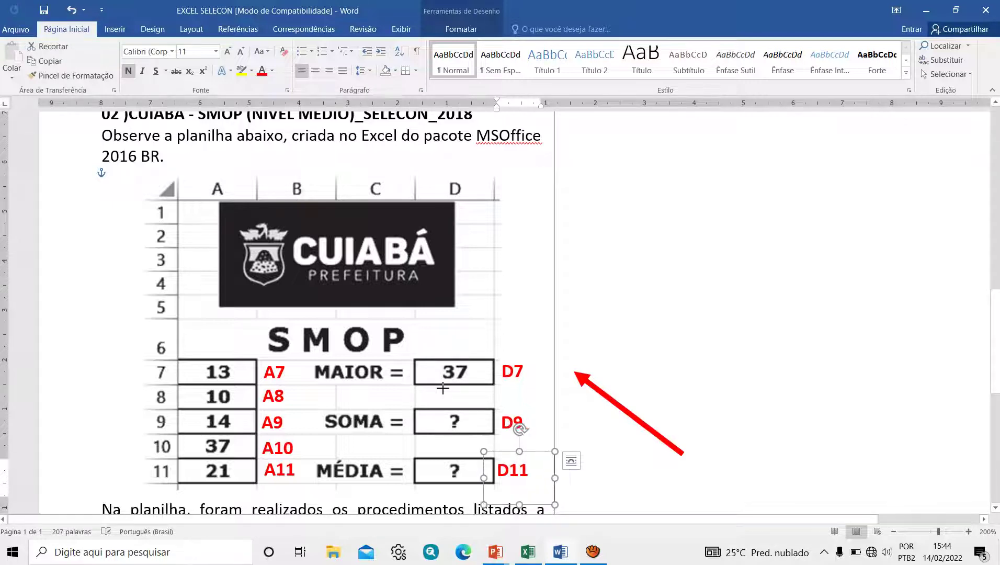
Leave the label boxes and scroll down to statement (I) of question 02.
{"action": "left_click", "coordinate": [442, 387]}
{"action": "scroll", "coordinate": [443, 388], "scroll_direction": "up", "scroll_amount": 5}
{"action": "scroll", "coordinate": [443, 388], "scroll_direction": "up", "scroll_amount": 3}
{"action": "scroll", "coordinate": [434, 340], "scroll_direction": "down", "scroll_amount": 5}
{"action": "scroll", "coordinate": [431, 323], "scroll_direction": "down", "scroll_amount": 6}
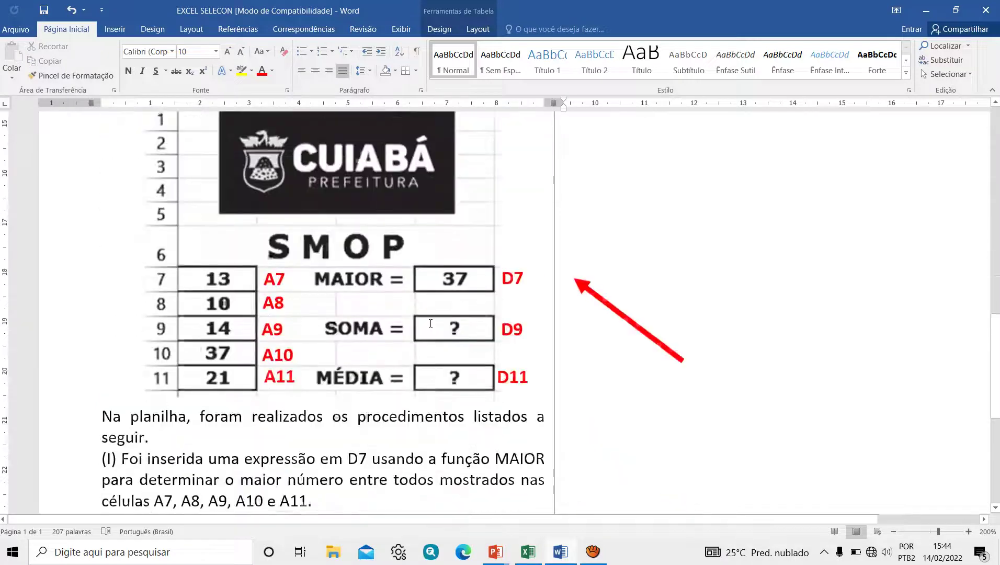
{"action": "scroll", "coordinate": [431, 323], "scroll_direction": "down", "scroll_amount": 1}
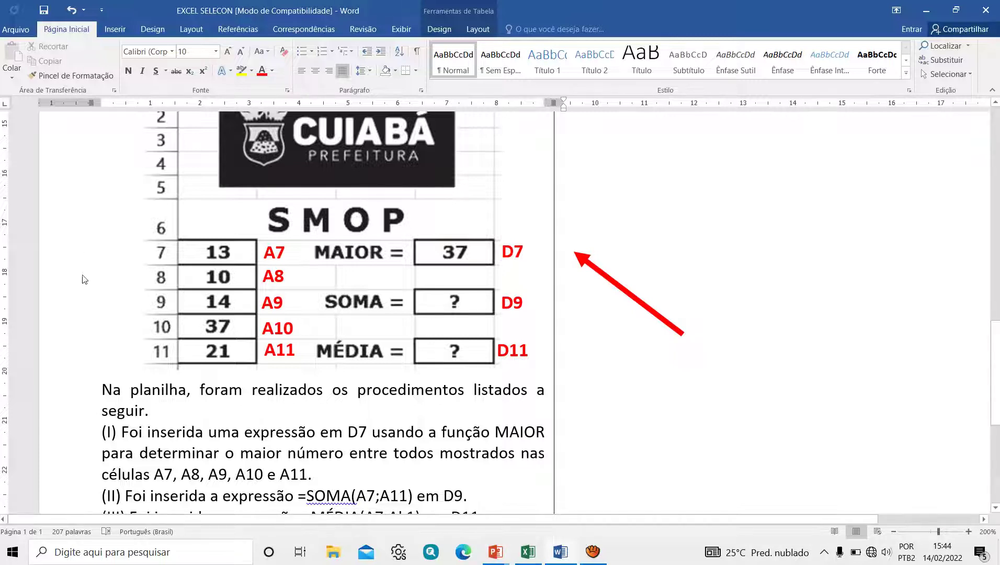
{"action": "scroll", "coordinate": [79, 272], "scroll_direction": "down", "scroll_amount": 5}
{"action": "left_click_drag", "start_coordinate": [102, 264], "coordinate": [187, 264]}
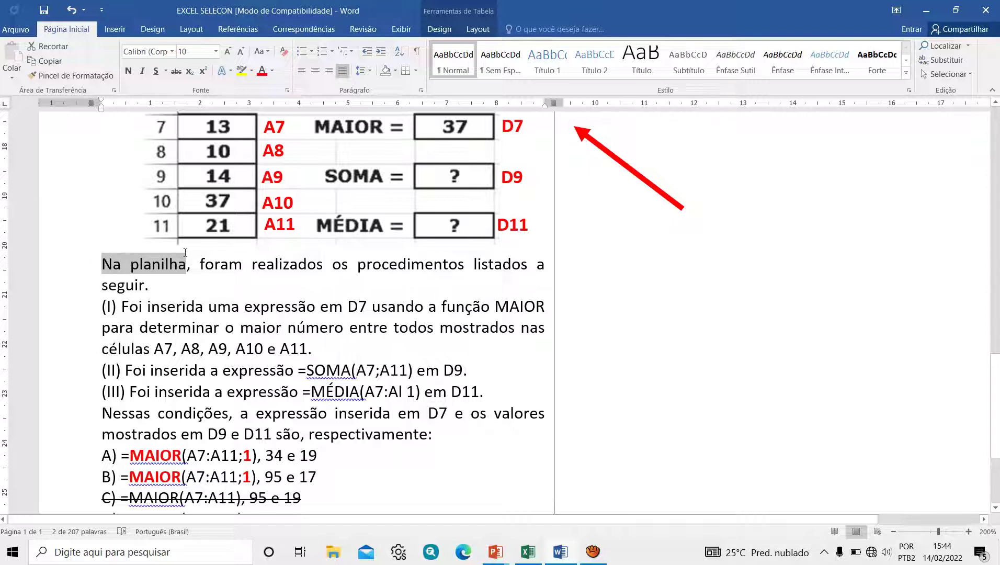
{"action": "left_click", "coordinate": [284, 243]}
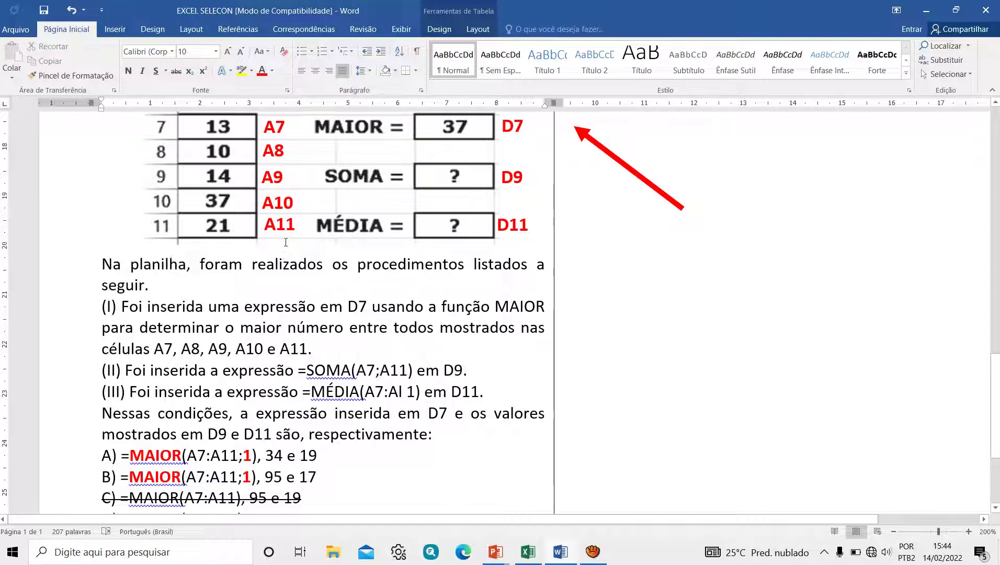
Make D7 in statement (I) bold and red.
{"action": "left_click", "coordinate": [358, 306]}
{"action": "key", "text": "ctrl+b"}
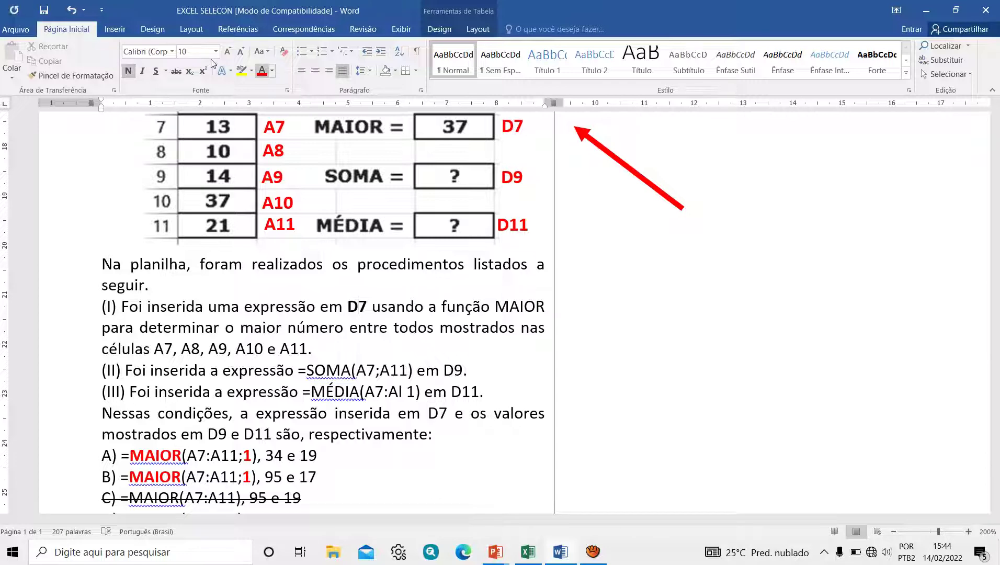
{"action": "left_click", "coordinate": [262, 71]}
{"action": "scroll", "coordinate": [393, 154], "scroll_direction": "up", "scroll_amount": 1}
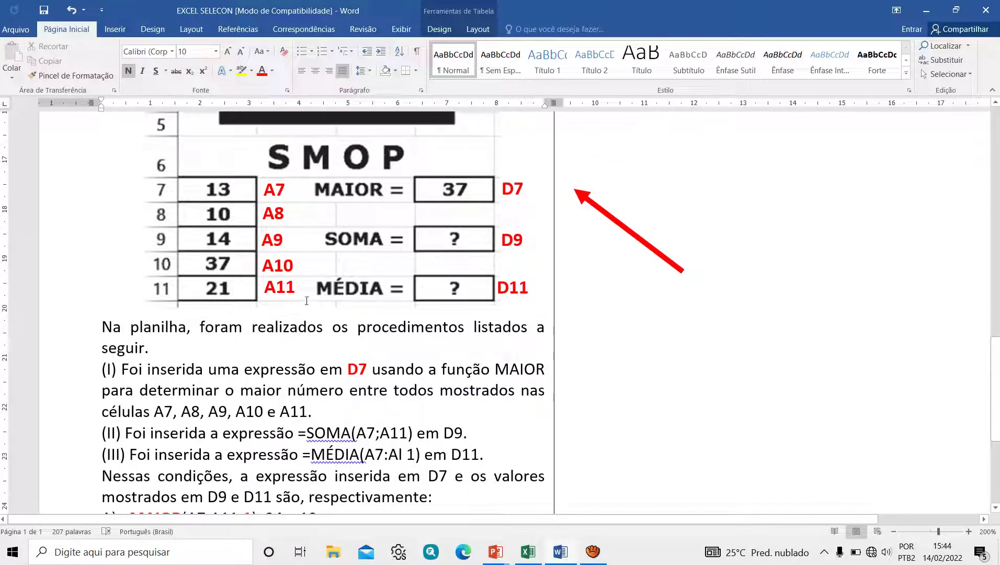
{"action": "left_click_drag", "start_coordinate": [371, 369], "coordinate": [437, 369]}
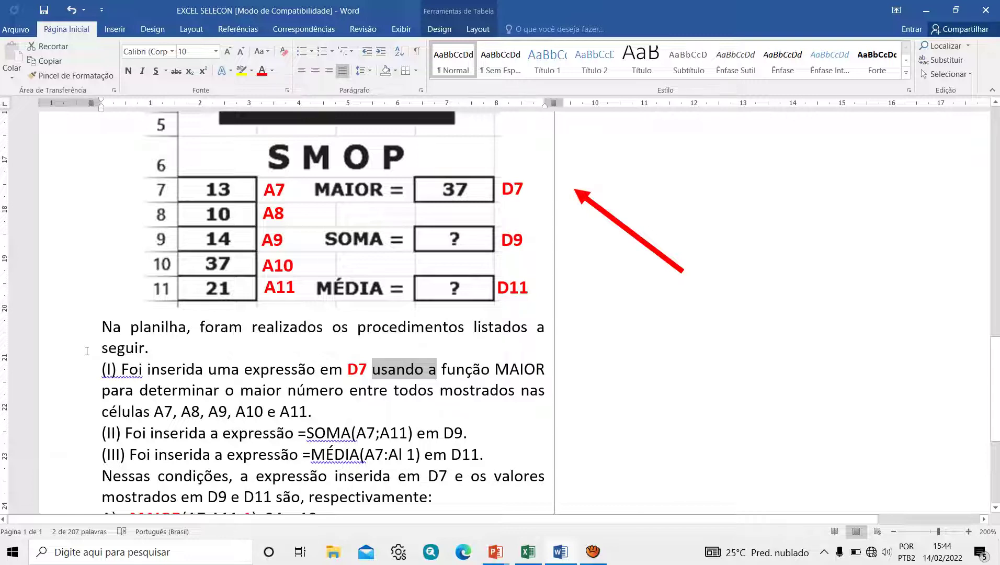
Drag the red arrow down so its tip points at the D9 label beside SOMA.
{"action": "scroll", "coordinate": [87, 351], "scroll_direction": "down", "scroll_amount": 2}
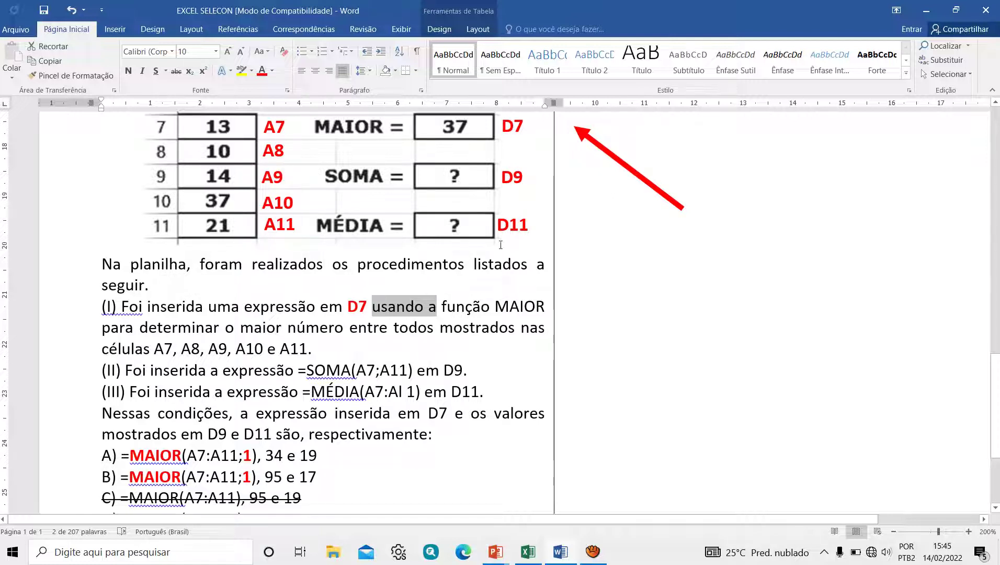
{"action": "left_click_drag", "start_coordinate": [580, 131], "coordinate": [494, 195]}
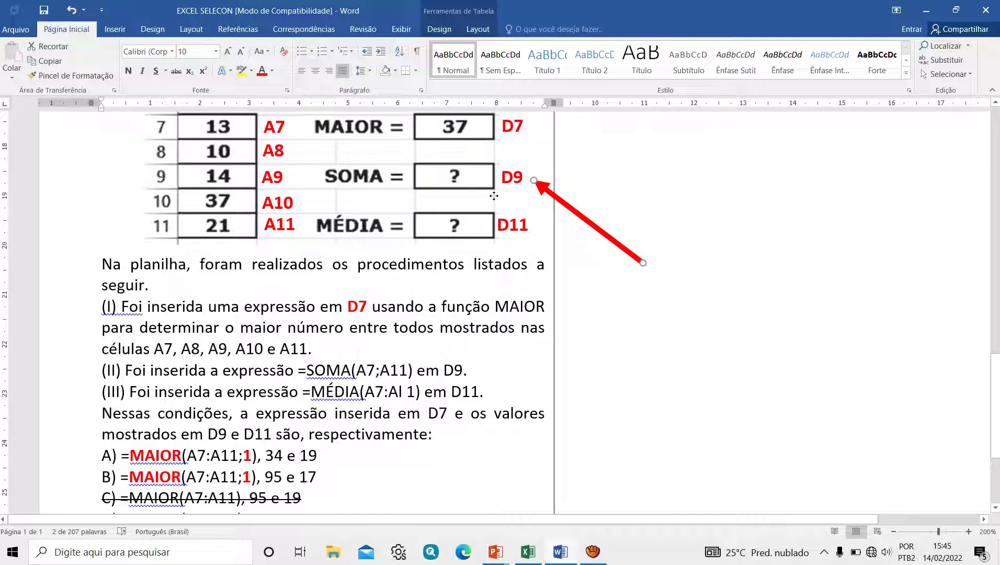
{"action": "left_click", "coordinate": [317, 298]}
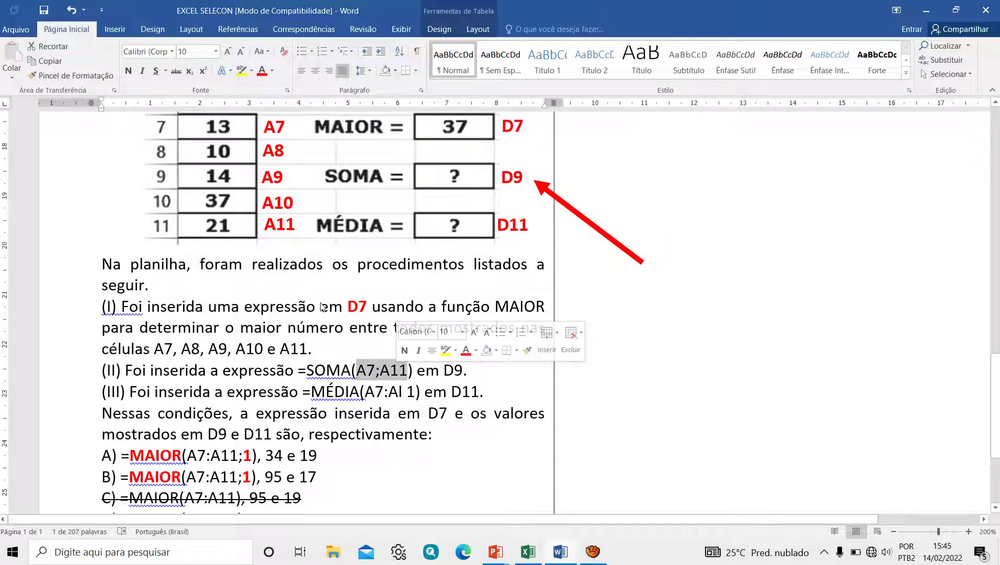
{"action": "scroll", "coordinate": [323, 306], "scroll_direction": "up", "scroll_amount": 4}
{"action": "scroll", "coordinate": [366, 235], "scroll_direction": "up", "scroll_amount": 1}
Duplicate the red D7 label box and fill it with 13+, 21, a rule line, and 34.
{"action": "left_click", "coordinate": [406, 204]}
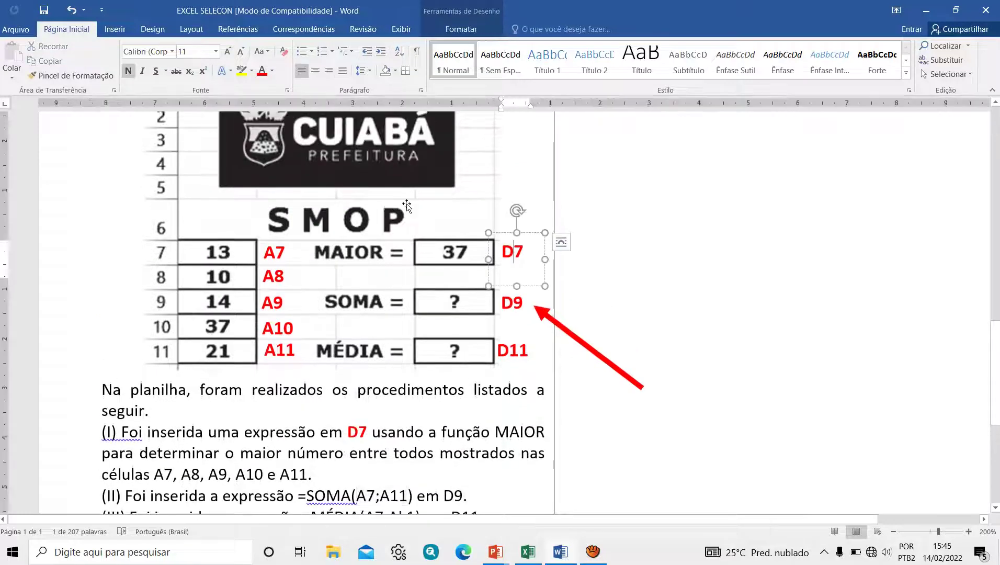
{"action": "key", "text": "ctrl+v"}
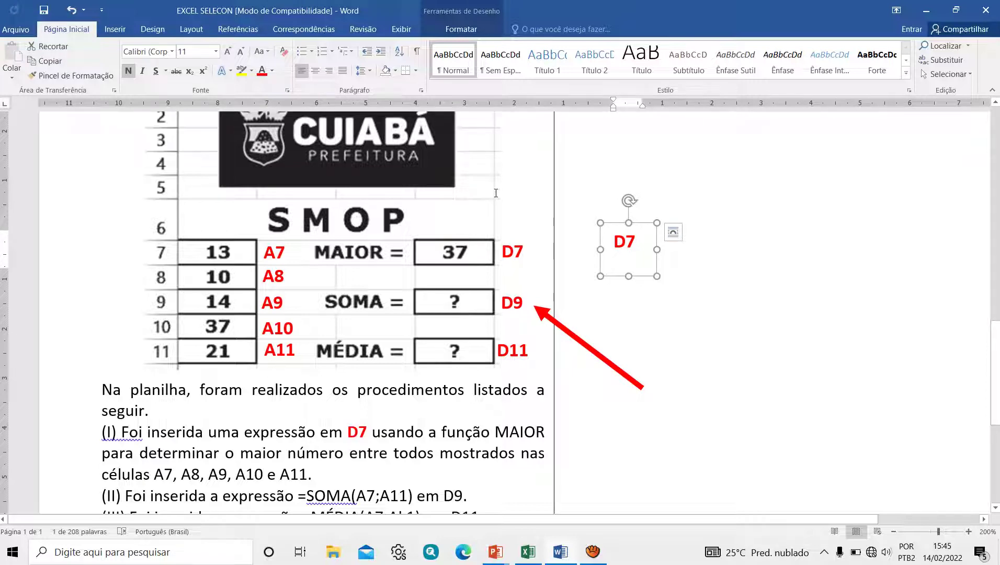
{"action": "key", "text": "ctrl+a"}
{"action": "type", "text": "13"}
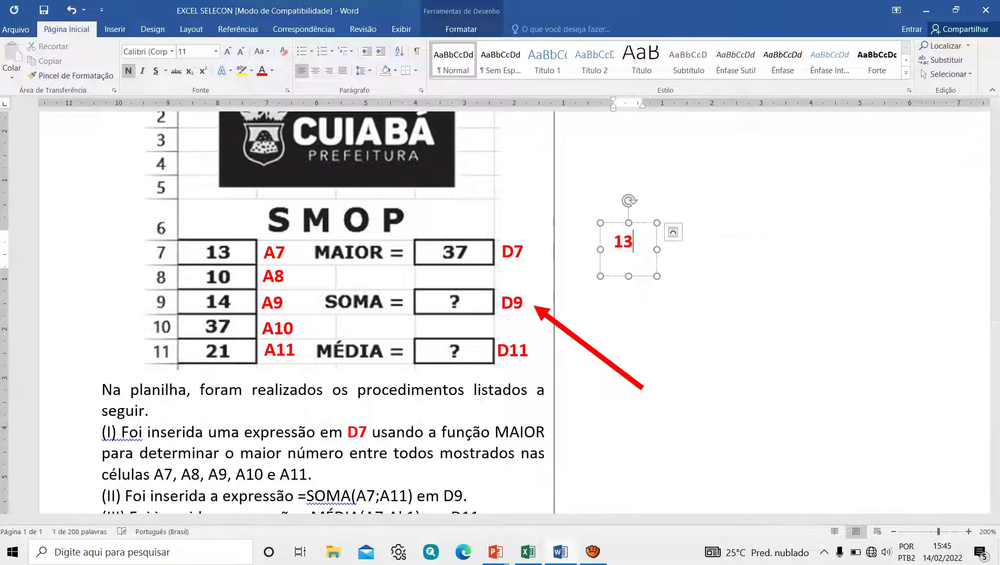
{"action": "type", "text": "+"}
{"action": "key", "text": "Return"}
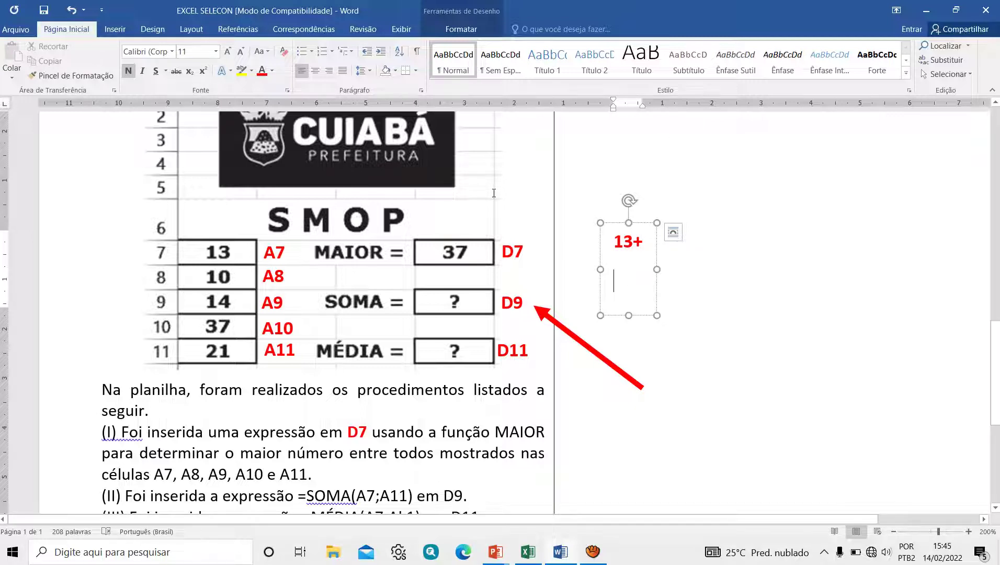
{"action": "type", "text": "21"}
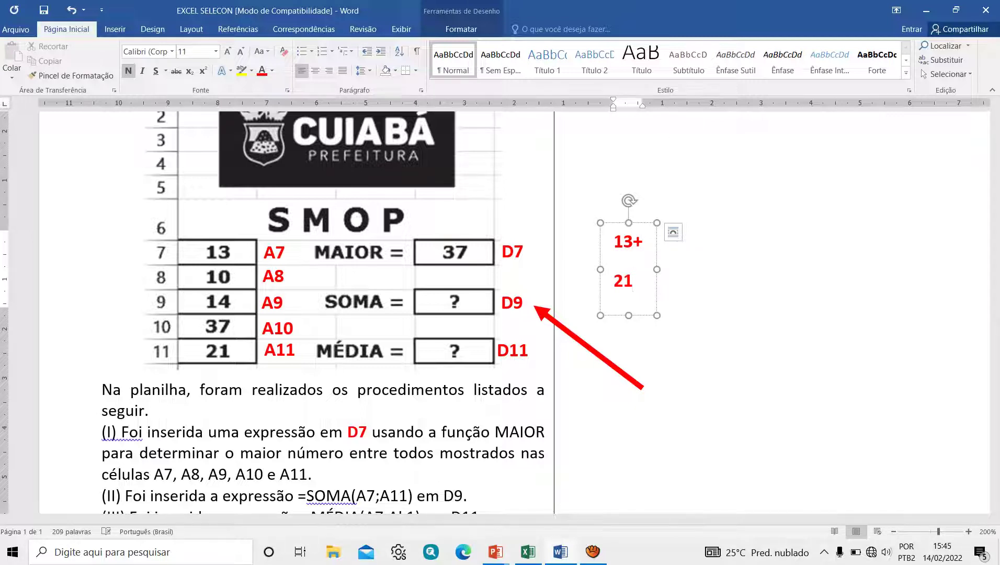
{"action": "key", "text": "Return"}
{"action": "type", "text": "----"}
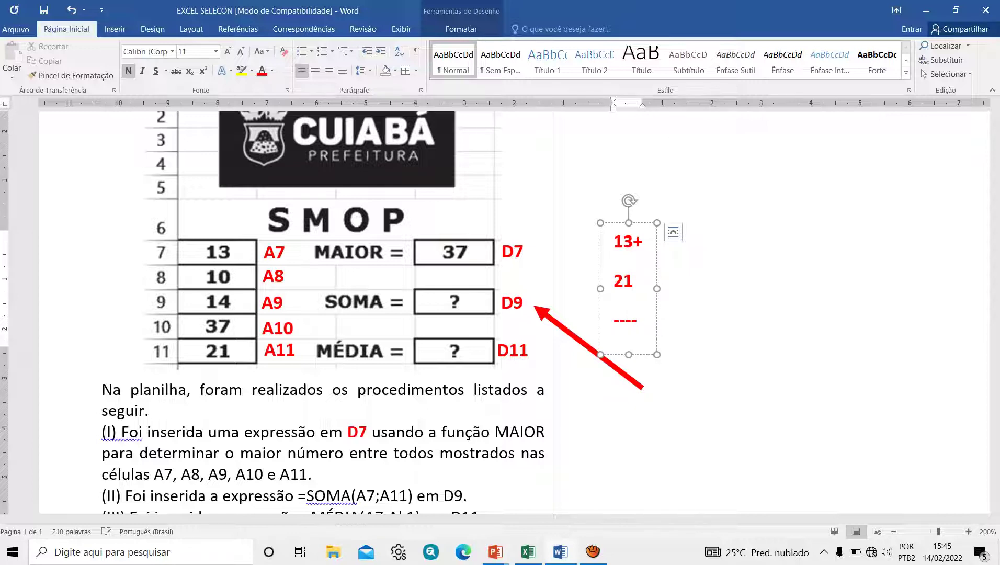
{"action": "key", "text": "Return"}
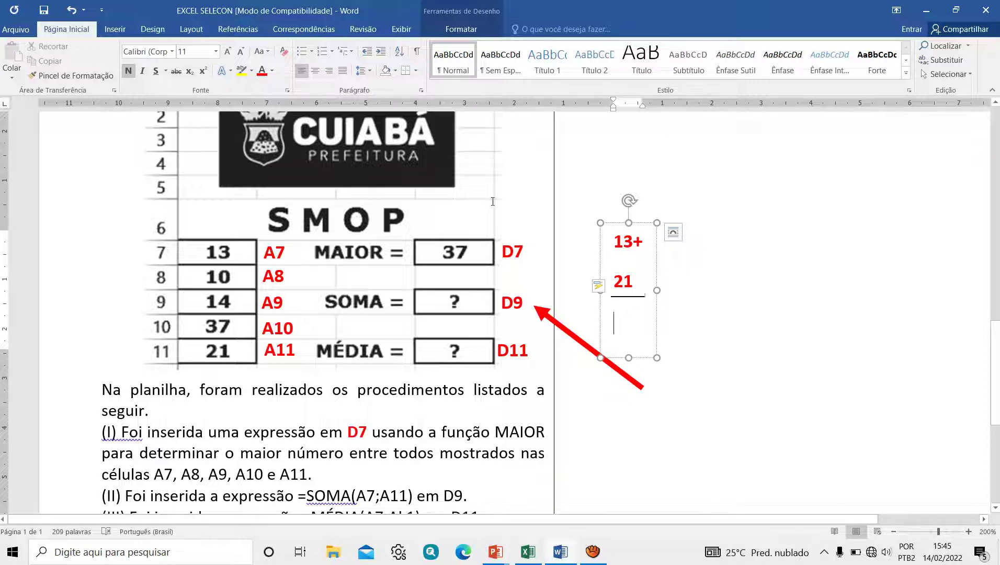
{"action": "type", "text": "3"}
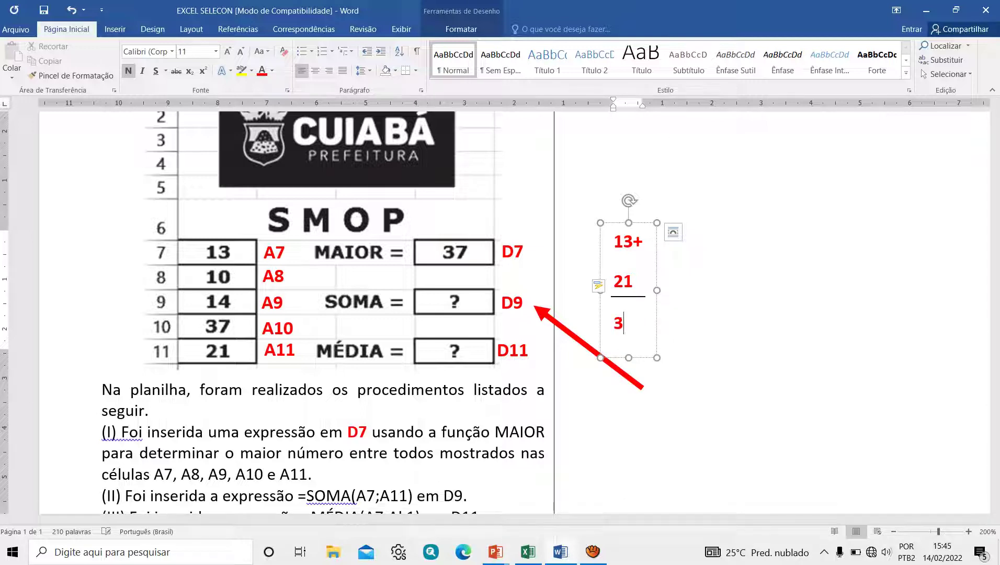
{"action": "type", "text": "4"}
{"action": "scroll", "coordinate": [488, 202], "scroll_direction": "down", "scroll_amount": 1}
{"action": "scroll", "coordinate": [488, 202], "scroll_direction": "down", "scroll_amount": 2}
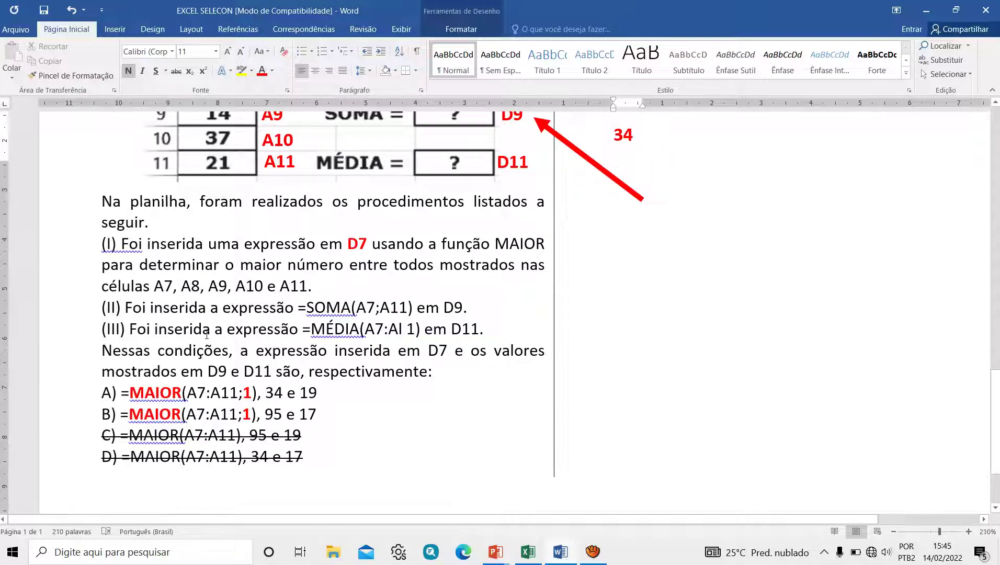
Make the whole answer A line, =MAIOR(A7:A11;1), 34 e 19, bold and red.
{"action": "scroll", "coordinate": [193, 292], "scroll_direction": "up", "scroll_amount": 10, "text": "ctrl"}
{"action": "scroll", "coordinate": [206, 335], "scroll_direction": "down", "scroll_amount": 5}
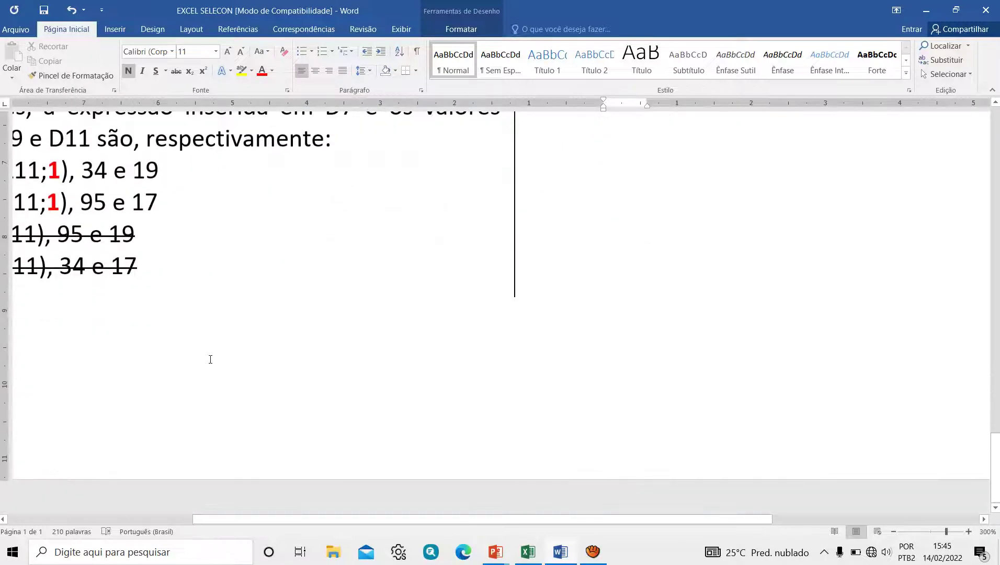
{"action": "scroll", "coordinate": [252, 410], "scroll_direction": "left", "scroll_amount": 3}
{"action": "scroll", "coordinate": [149, 409], "scroll_direction": "left", "scroll_amount": 2}
{"action": "scroll", "coordinate": [179, 360], "scroll_direction": "up", "scroll_amount": 2}
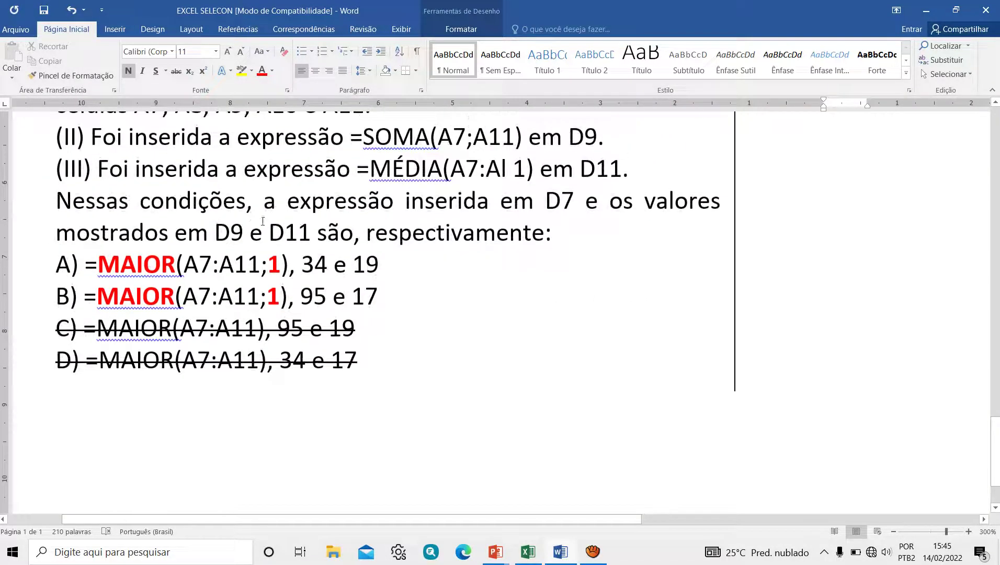
{"action": "scroll", "coordinate": [252, 214], "scroll_direction": "up", "scroll_amount": 3}
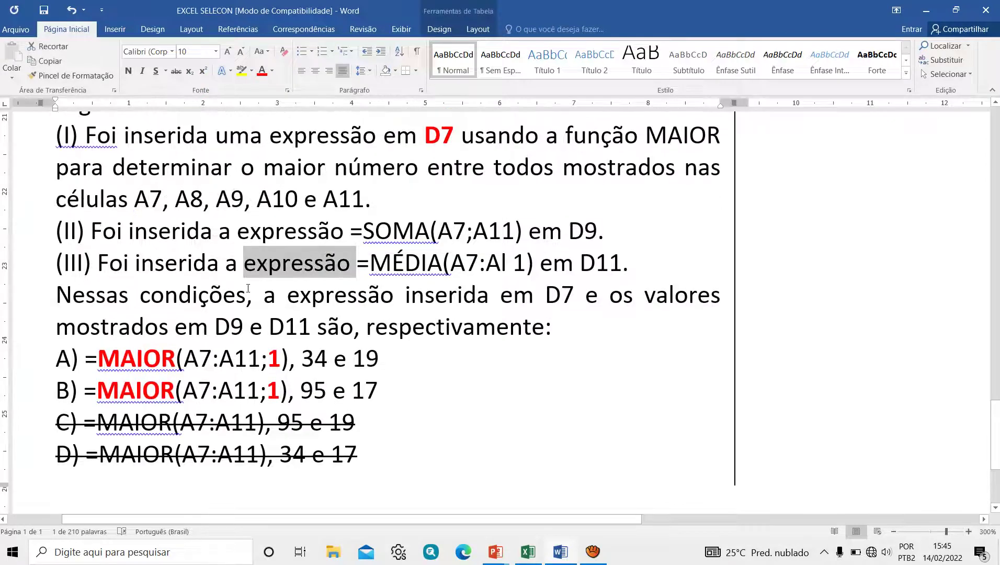
{"action": "left_click", "coordinate": [128, 70]}
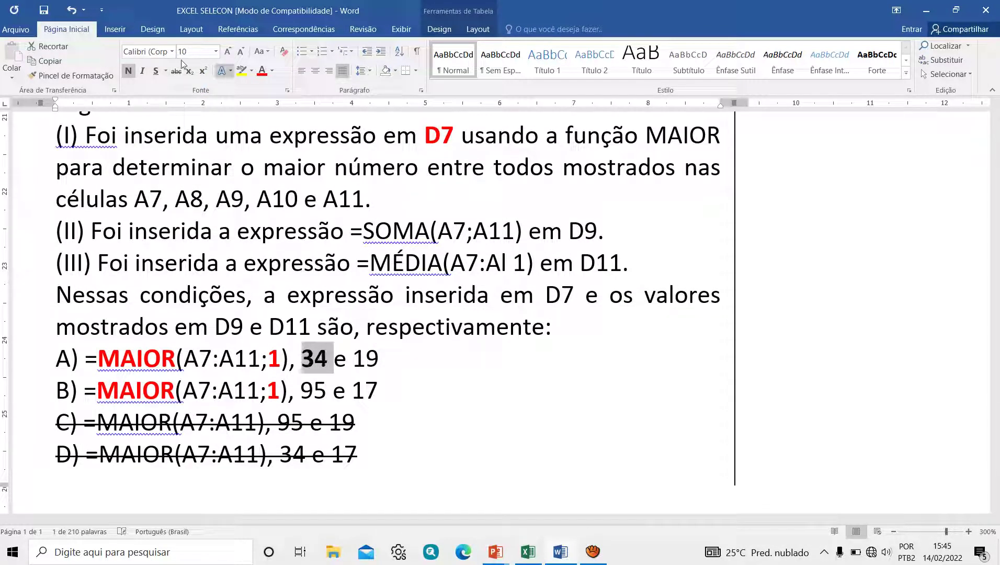
{"action": "left_click", "coordinate": [262, 71]}
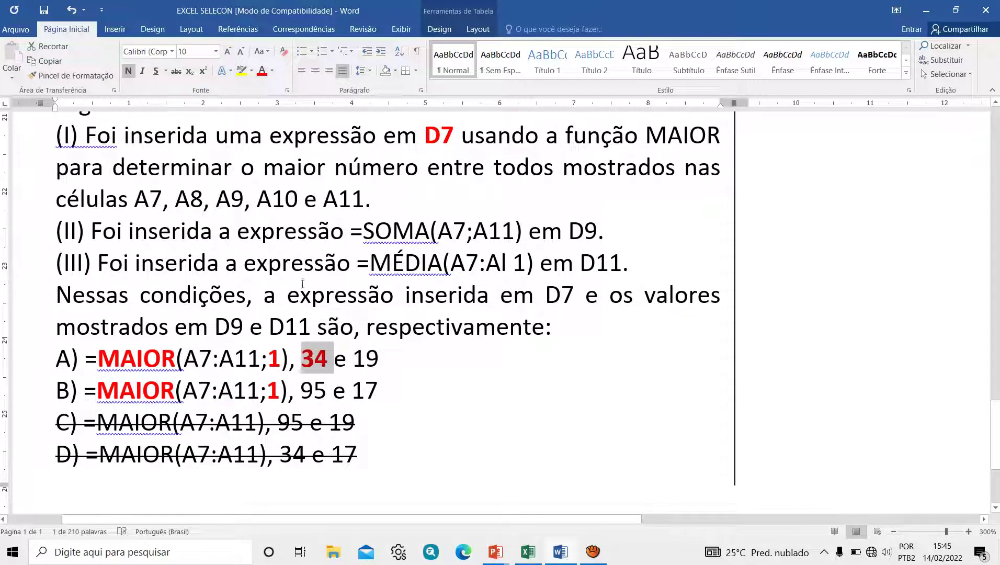
{"action": "left_click_drag", "start_coordinate": [395, 358], "coordinate": [55, 358]}
{"action": "left_click", "coordinate": [128, 70]}
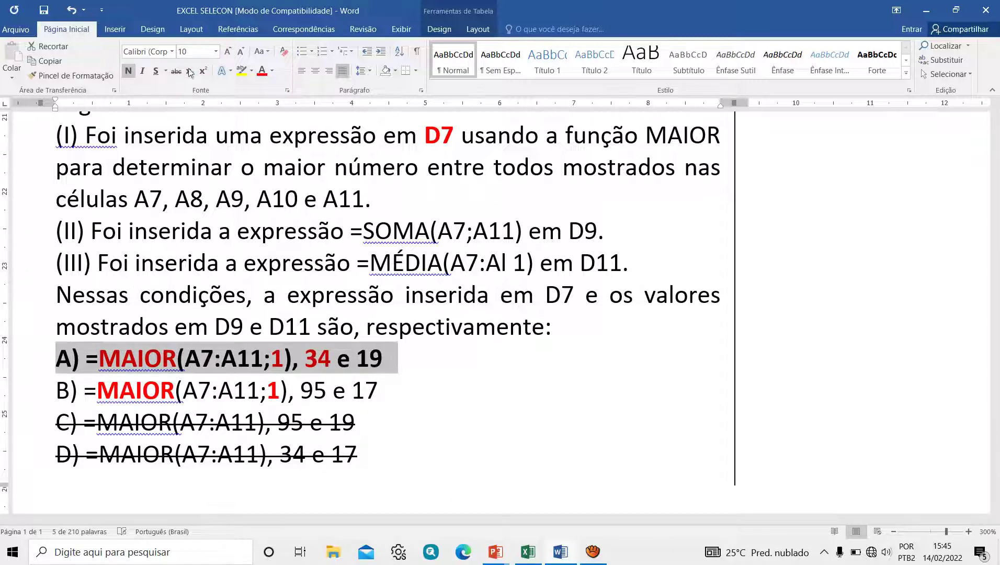
{"action": "left_click", "coordinate": [261, 70]}
{"action": "left_click", "coordinate": [378, 390]}
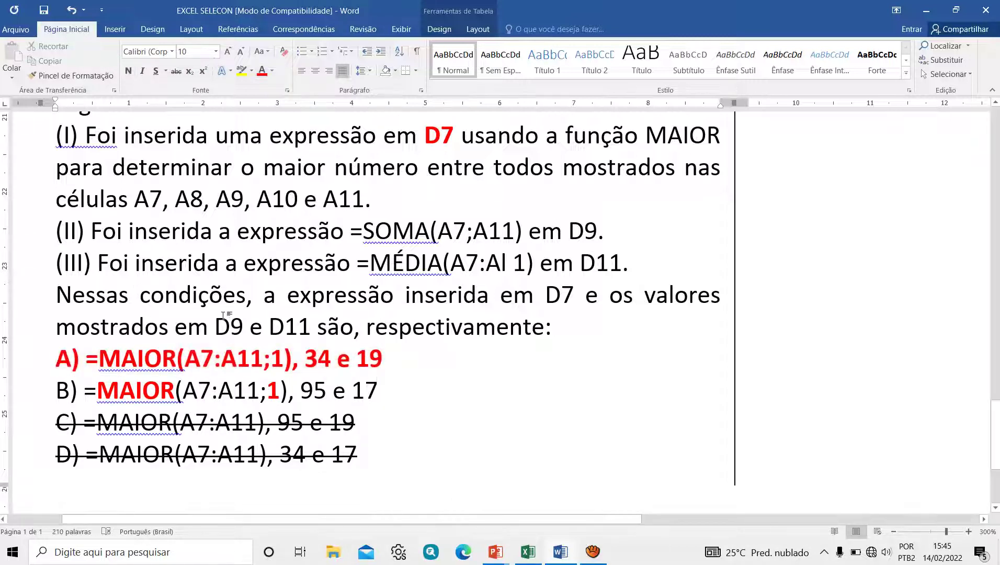
Strike through the entire answer B line.
{"action": "left_click_drag", "start_coordinate": [393, 389], "coordinate": [56, 390]}
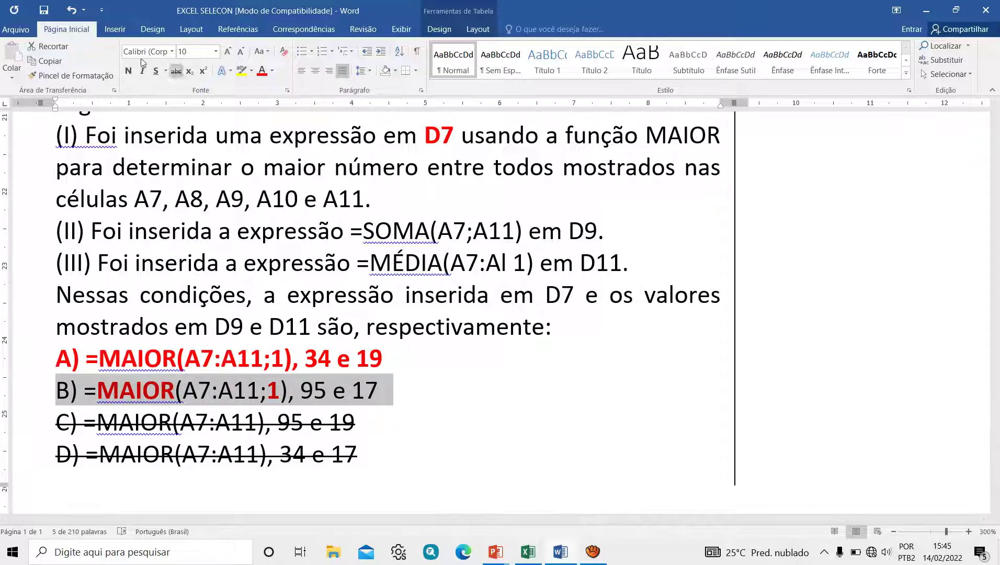
{"action": "left_click", "coordinate": [177, 71]}
{"action": "left_click", "coordinate": [647, 328]}
{"action": "scroll", "coordinate": [366, 317], "scroll_direction": "up", "scroll_amount": 1}
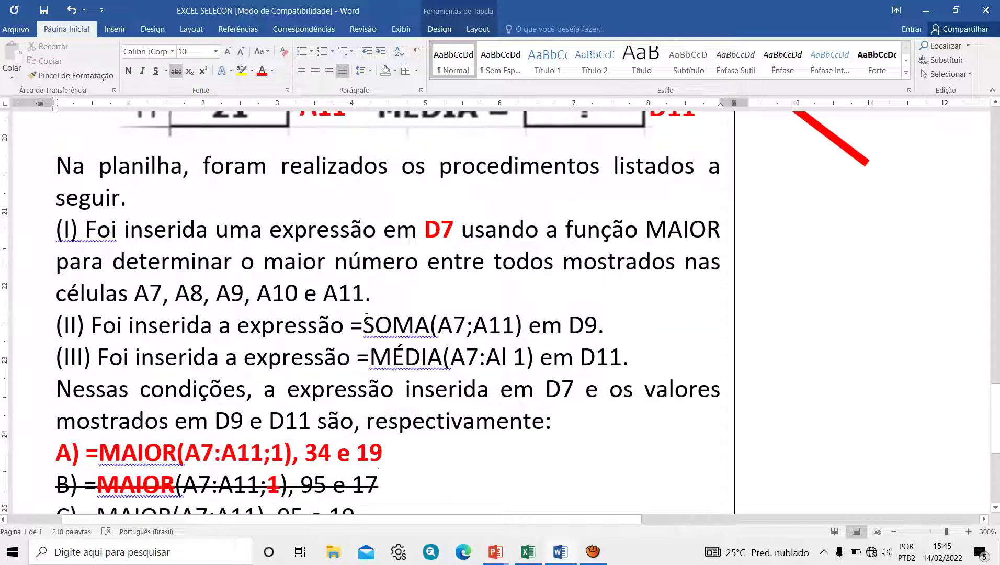
Move the red arrow so it points at the side sum.
{"action": "scroll", "coordinate": [365, 273], "scroll_direction": "down", "scroll_amount": 9}
{"action": "scroll", "coordinate": [365, 273], "scroll_direction": "down", "scroll_amount": 1}
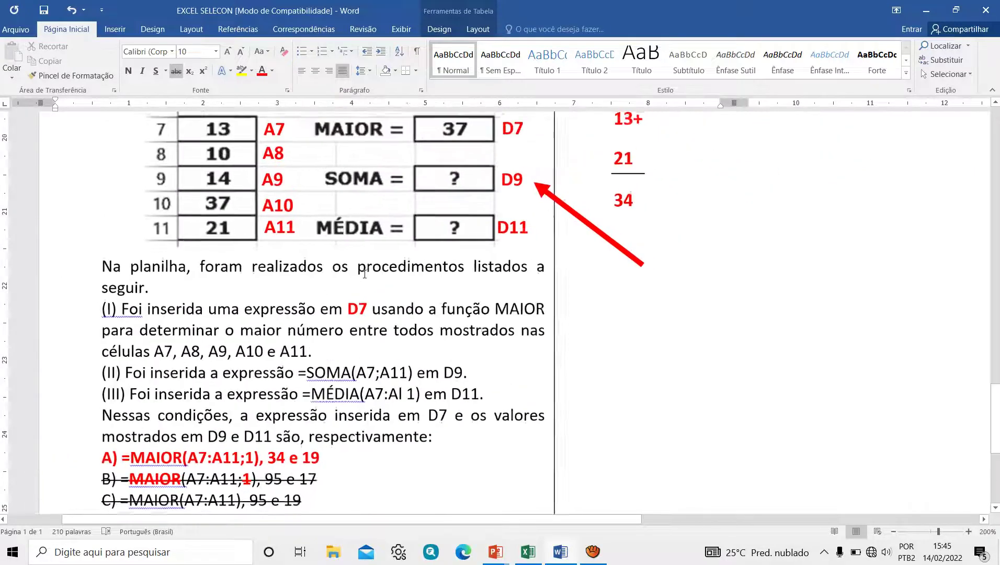
{"action": "scroll", "coordinate": [365, 273], "scroll_direction": "up", "scroll_amount": 1}
{"action": "scroll", "coordinate": [365, 273], "scroll_direction": "up", "scroll_amount": 1}
{"action": "scroll", "coordinate": [365, 273], "scroll_direction": "down", "scroll_amount": 2}
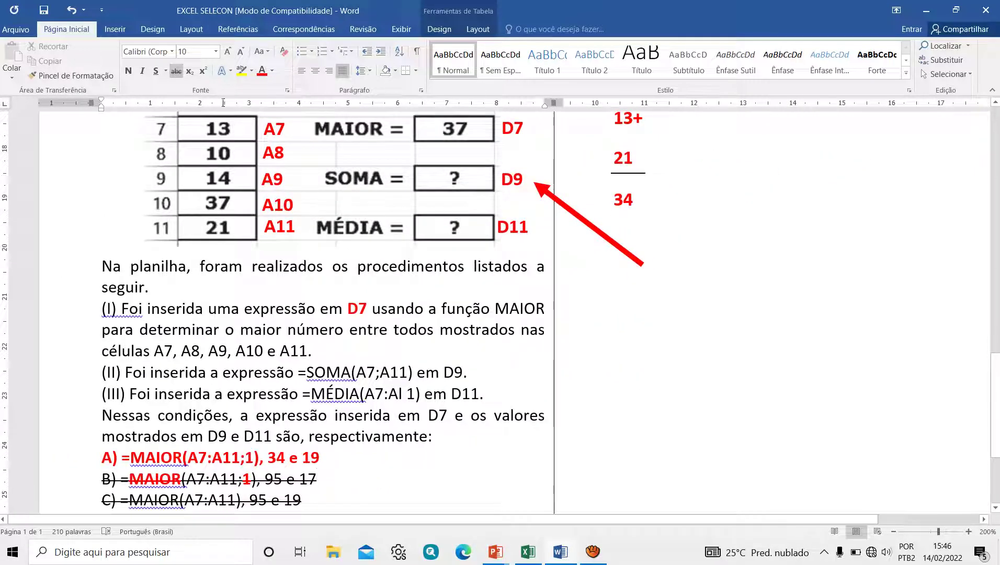
{"action": "mouse_move", "coordinate": [542, 194]}
{"action": "left_mouse_down"}
{"action": "mouse_move", "coordinate": [258, 153]}
{"action": "mouse_move", "coordinate": [592, 165]}
{"action": "mouse_move", "coordinate": [571, 141]}
{"action": "mouse_move", "coordinate": [564, 212]}
{"action": "mouse_move", "coordinate": [356, 274]}
{"action": "mouse_move", "coordinate": [294, 399]}
{"action": "mouse_move", "coordinate": [353, 358]}
{"action": "mouse_move", "coordinate": [373, 357]}
{"action": "mouse_move", "coordinate": [364, 351]}
{"action": "mouse_move", "coordinate": [561, 288]}
{"action": "mouse_move", "coordinate": [593, 199]}
{"action": "left_mouse_up"}
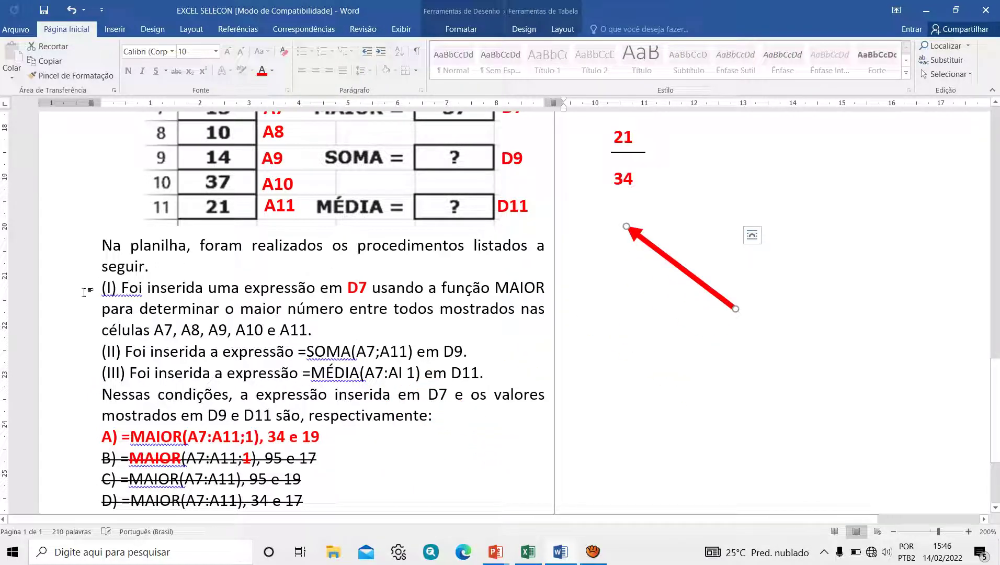
{"action": "key", "text": "Escape"}
Correct the range in item III to read =MÉDIA(A7:A11) and nudge the arrow slightly right.
{"action": "left_click_drag", "start_coordinate": [183, 300], "coordinate": [240, 302]}
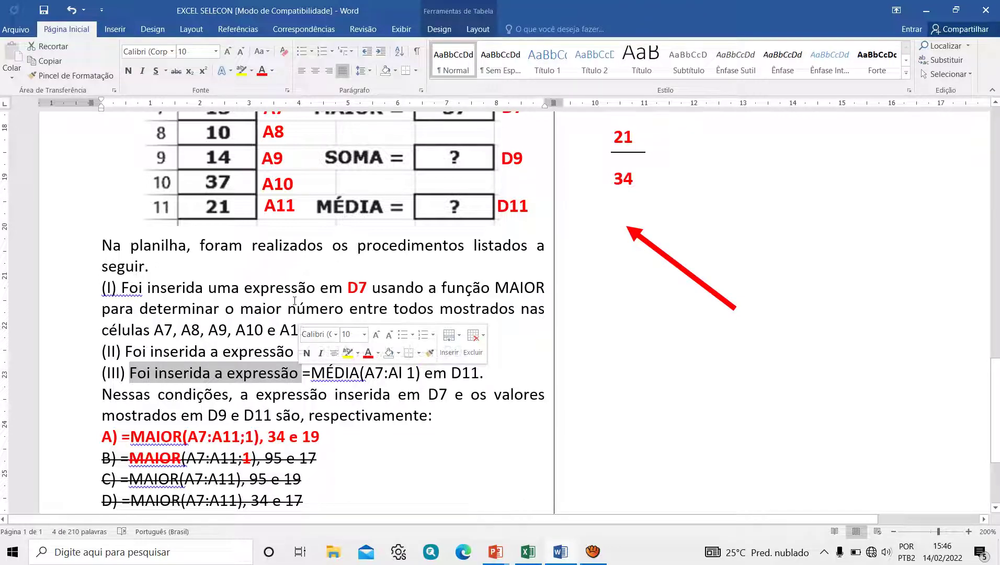
{"action": "left_click", "coordinate": [408, 373]}
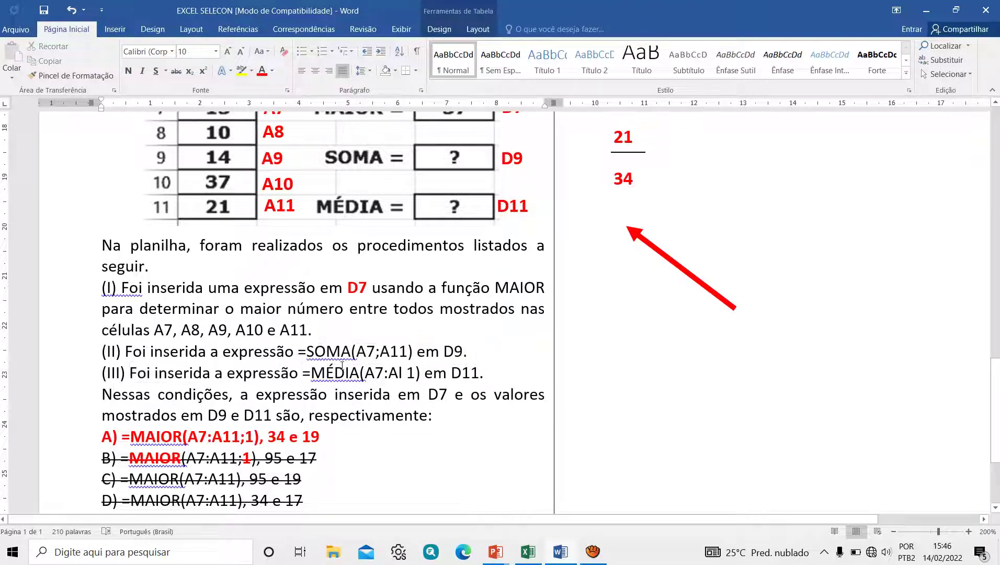
{"action": "key", "text": "BackSpace"}
{"action": "key", "text": "BackSpace"}
{"action": "type", "text": "1"}
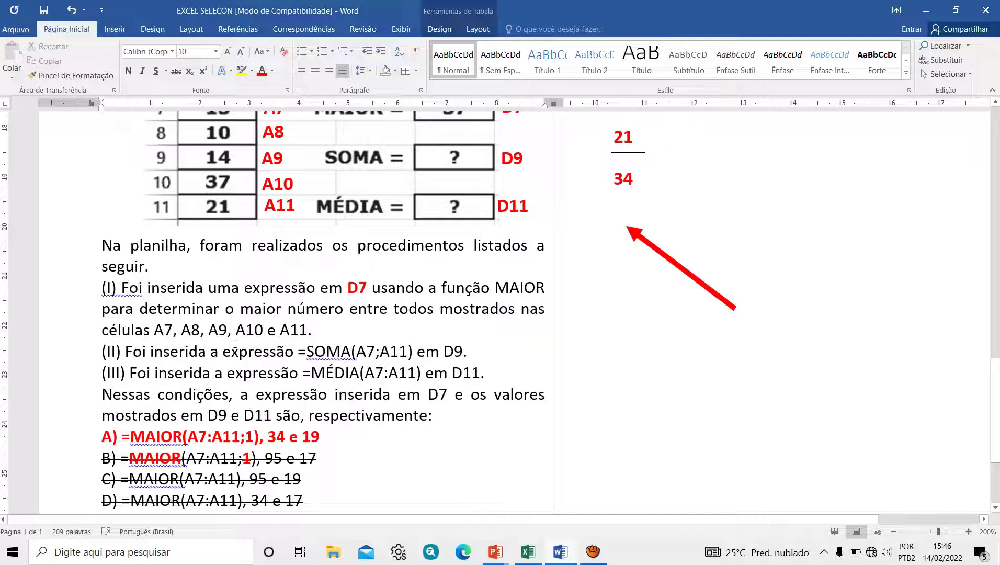
{"action": "left_click", "coordinate": [581, 205]}
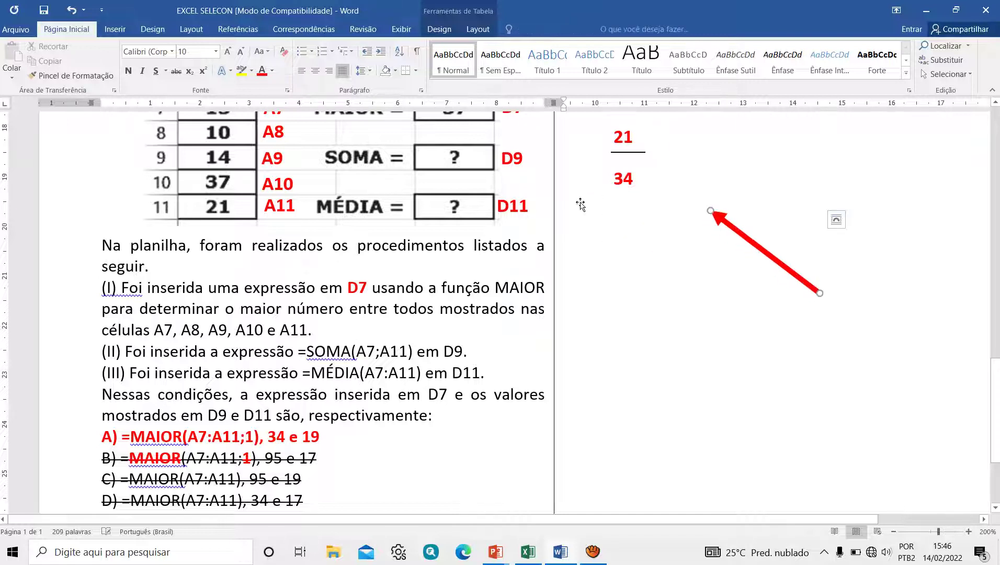
{"action": "scroll", "coordinate": [527, 217], "scroll_direction": "up", "scroll_amount": 3}
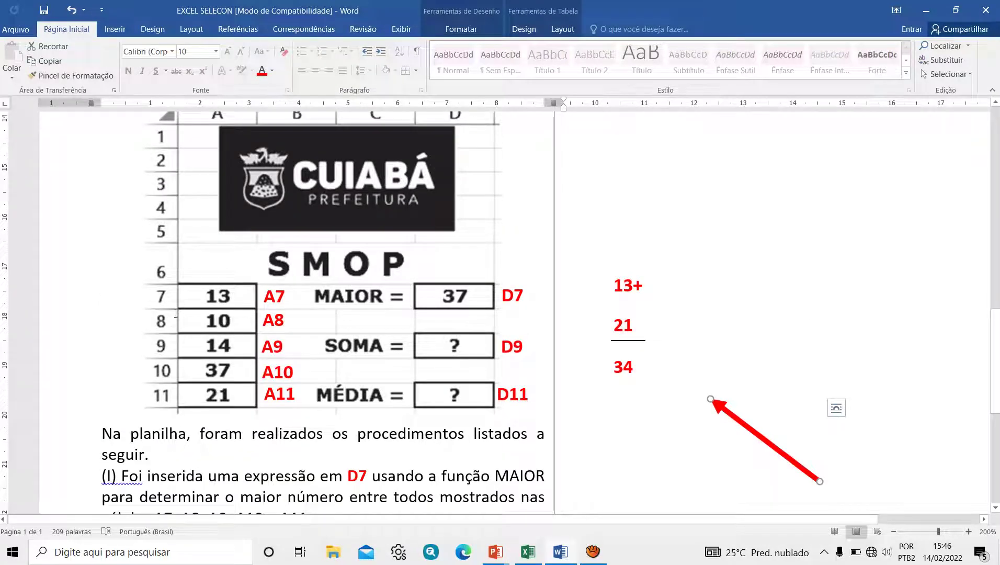
Launch Calculator and total 13+10+14+37+21 to get 95.
{"action": "key", "text": "super+r"}
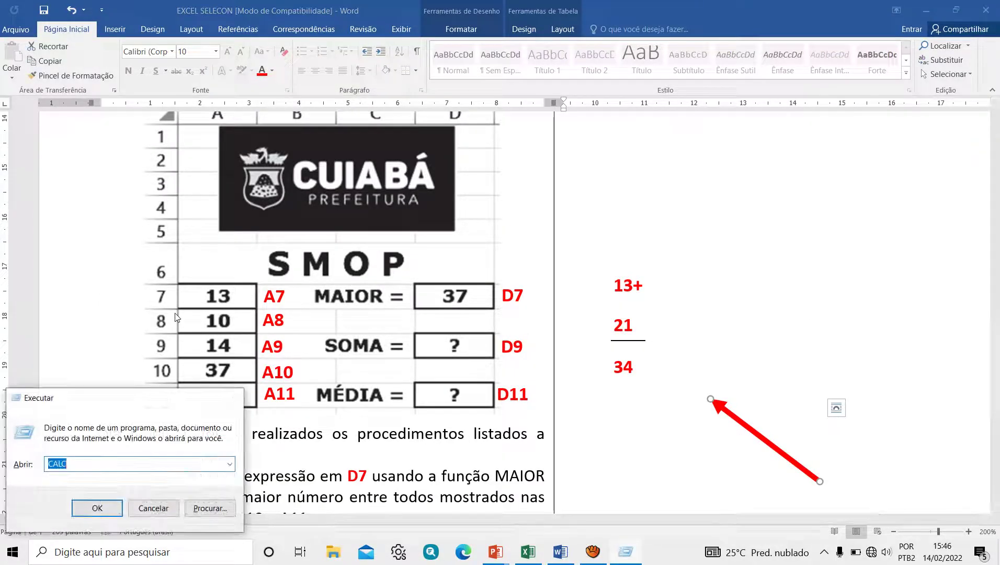
{"action": "key", "text": "Return"}
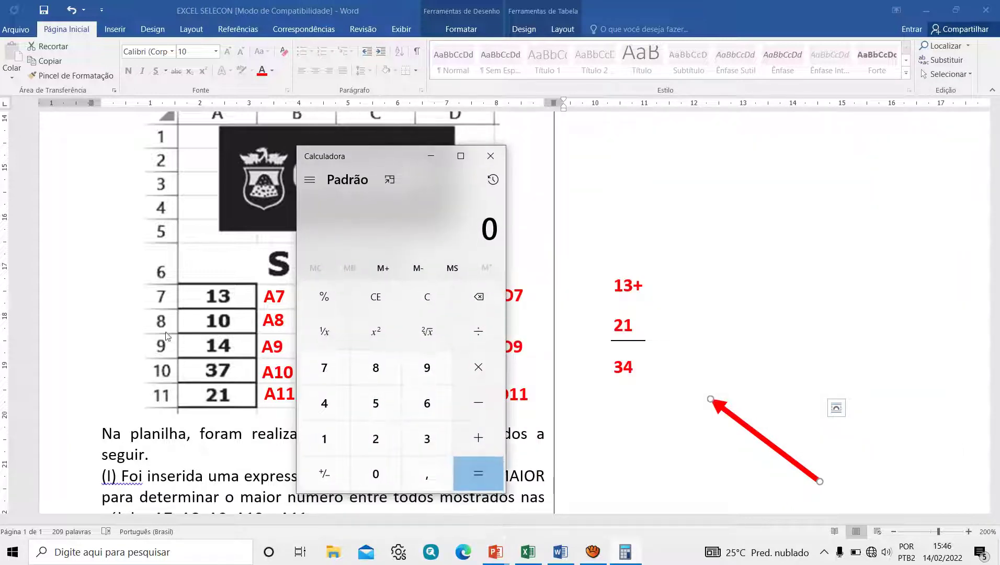
{"action": "type", "text": "13+"}
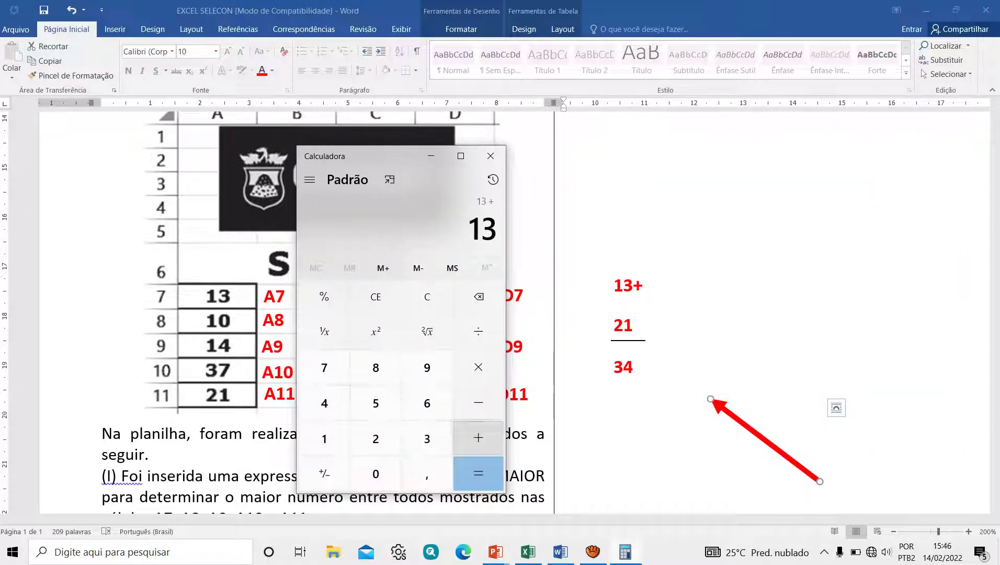
{"action": "type", "text": "10"}
{"action": "type", "text": "+1"}
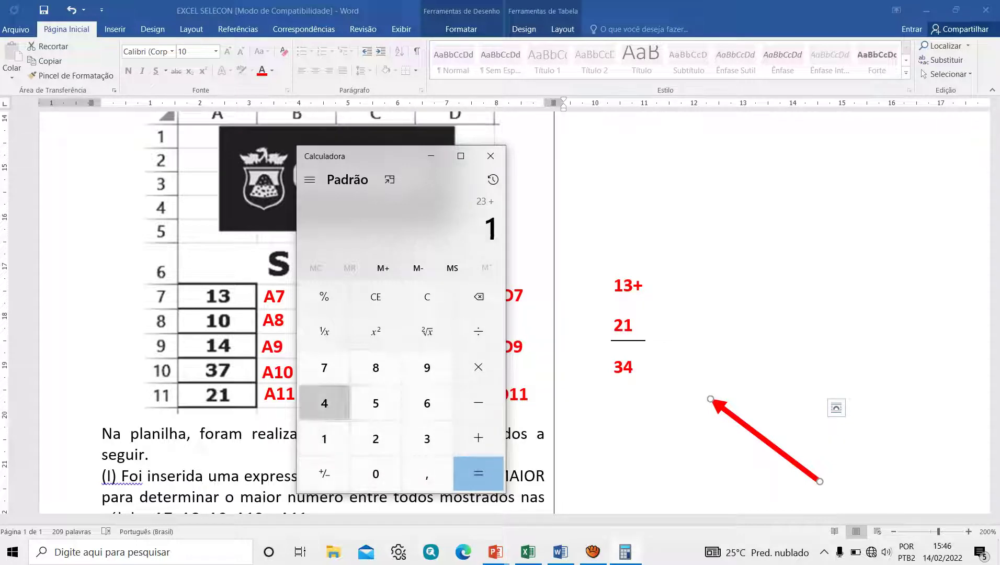
{"action": "type", "text": "4+37"}
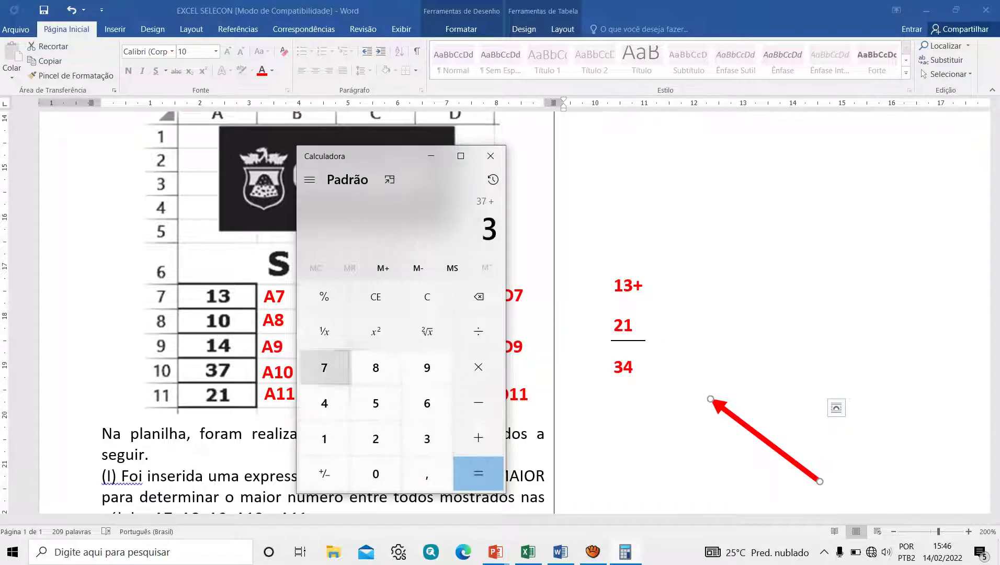
{"action": "type", "text": "+2"}
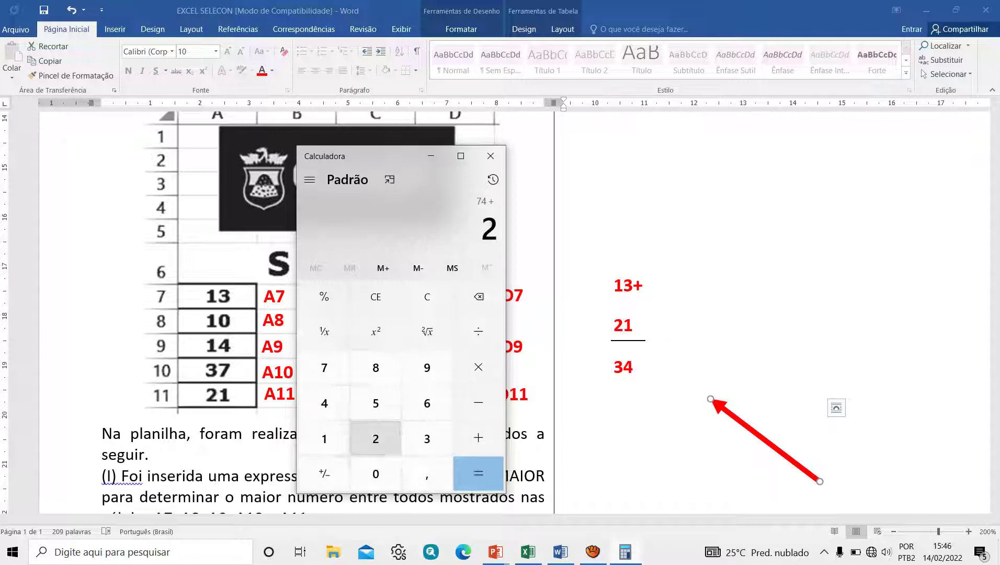
{"action": "type", "text": "1"}
{"action": "key", "text": "Return"}
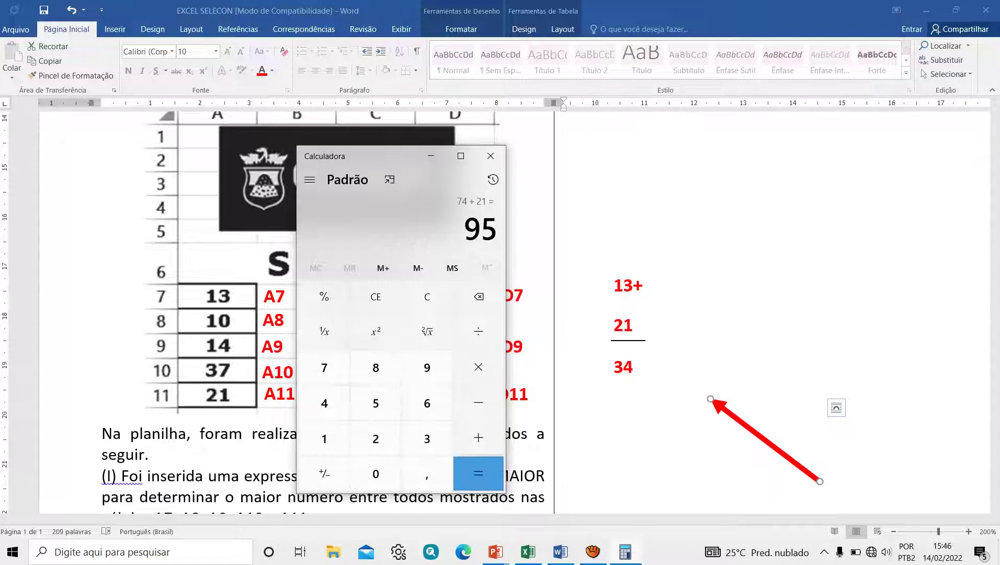
Divide 95 by 5 to get 19 and move the Calculator to the right side.
{"action": "left_click", "coordinate": [478, 331]}
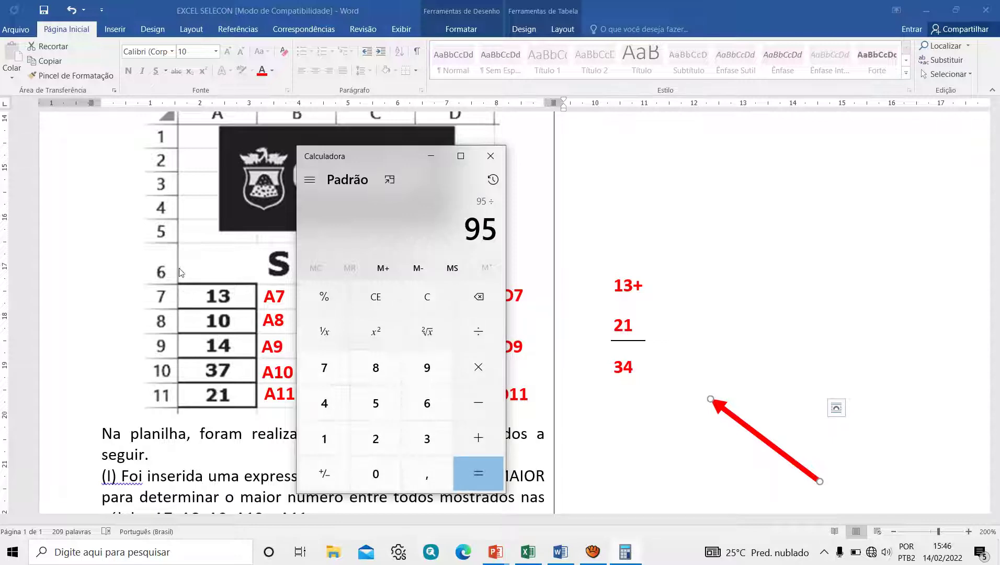
{"action": "left_click", "coordinate": [375, 403]}
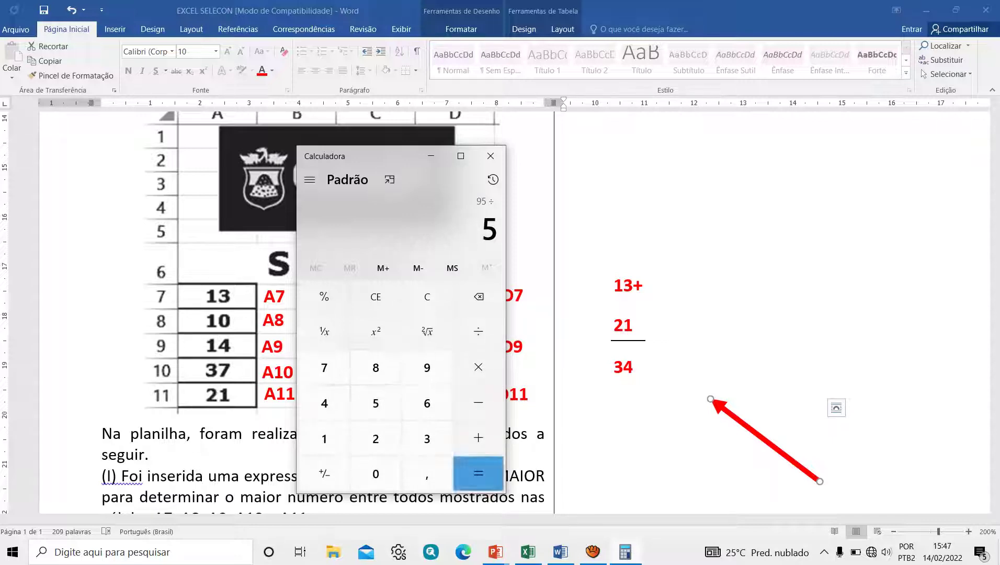
{"action": "left_click", "coordinate": [477, 473]}
{"action": "mouse_move", "coordinate": [431, 146]}
{"action": "left_mouse_down"}
{"action": "mouse_move", "coordinate": [431, 137]}
{"action": "mouse_move", "coordinate": [798, 131]}
{"action": "left_mouse_up"}
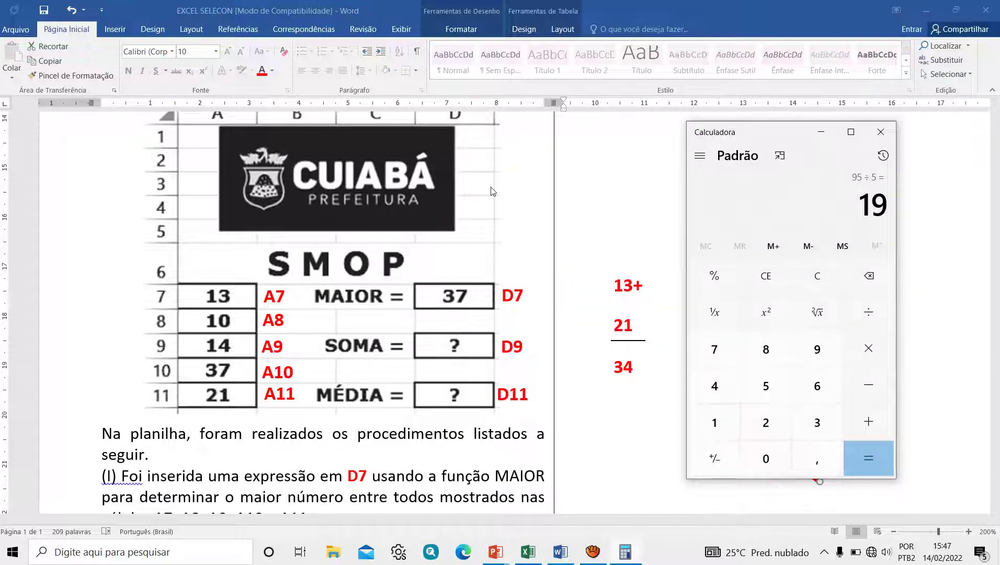
Return to Word, select 'MÉDIA(A7:A11) em D11.' in line III, and scroll up to question 01.
{"action": "scroll", "coordinate": [480, 180], "scroll_direction": "down", "scroll_amount": 3}
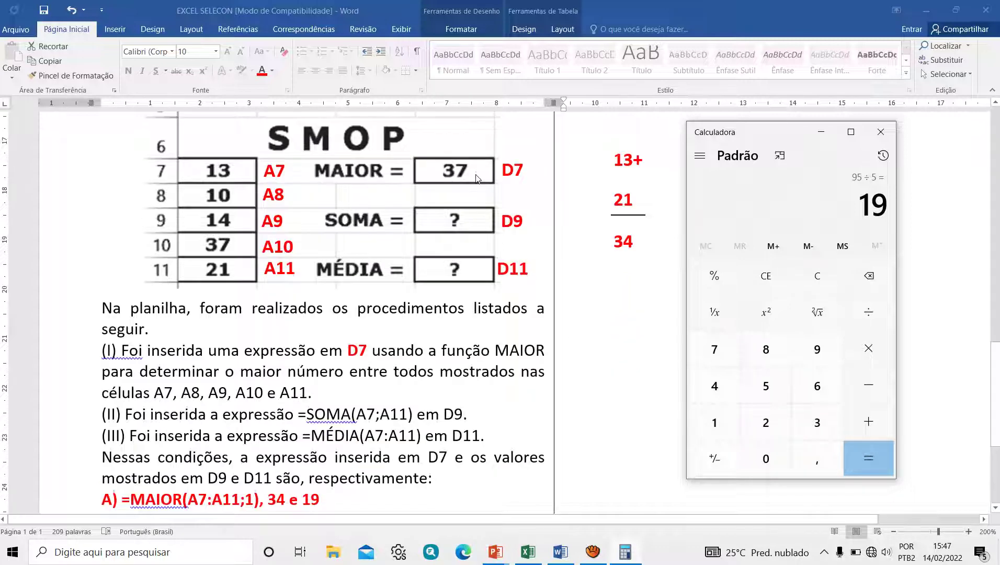
{"action": "scroll", "coordinate": [478, 179], "scroll_direction": "down", "scroll_amount": 3}
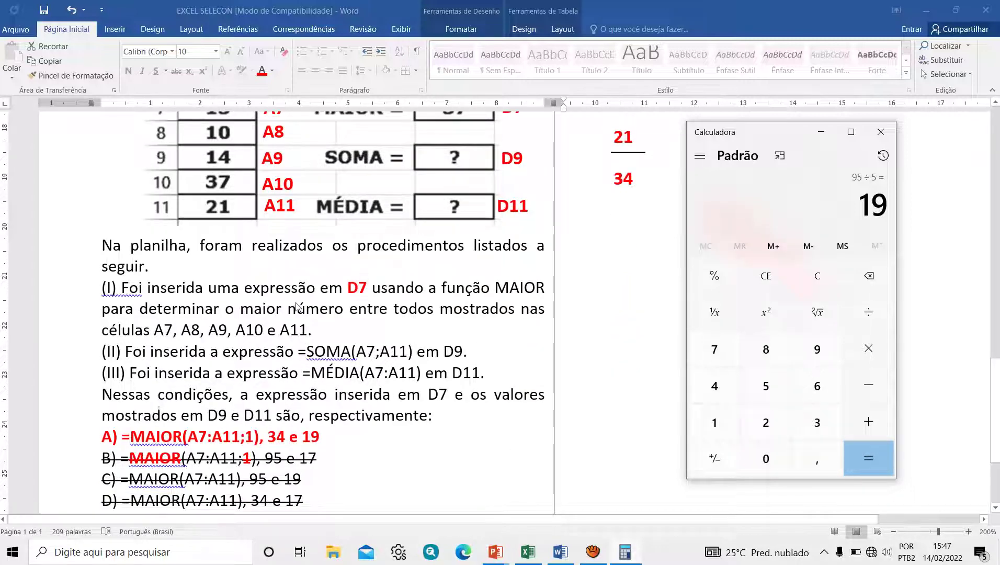
{"action": "left_click", "coordinate": [322, 307]}
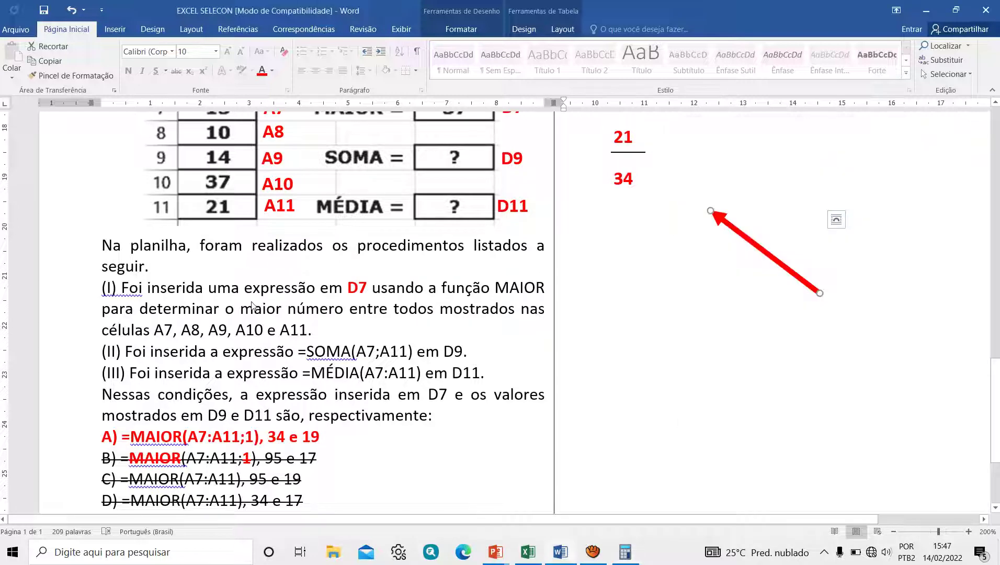
{"action": "left_click_drag", "start_coordinate": [354, 299], "coordinate": [408, 302]}
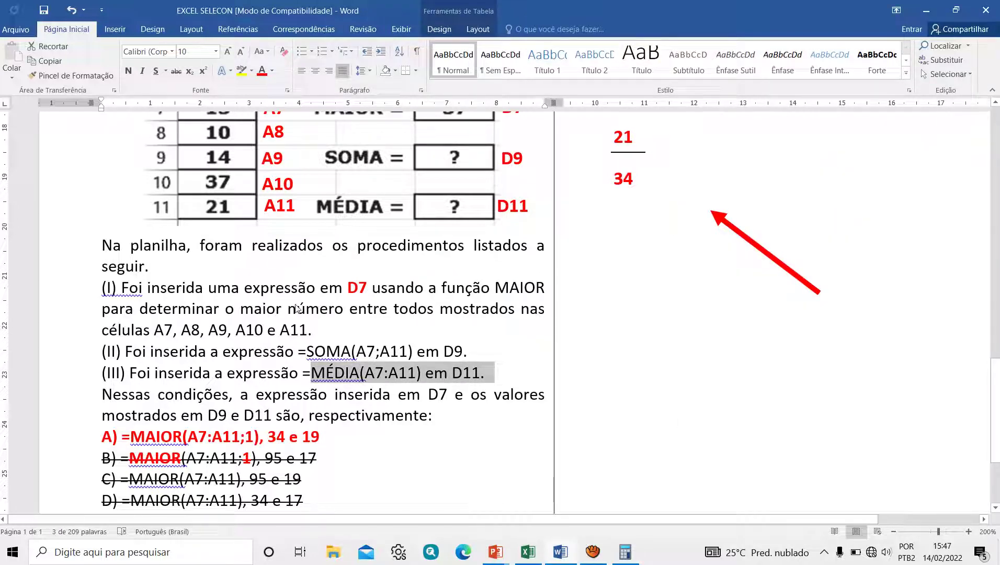
{"action": "scroll", "coordinate": [160, 120], "scroll_direction": "up", "scroll_amount": 1}
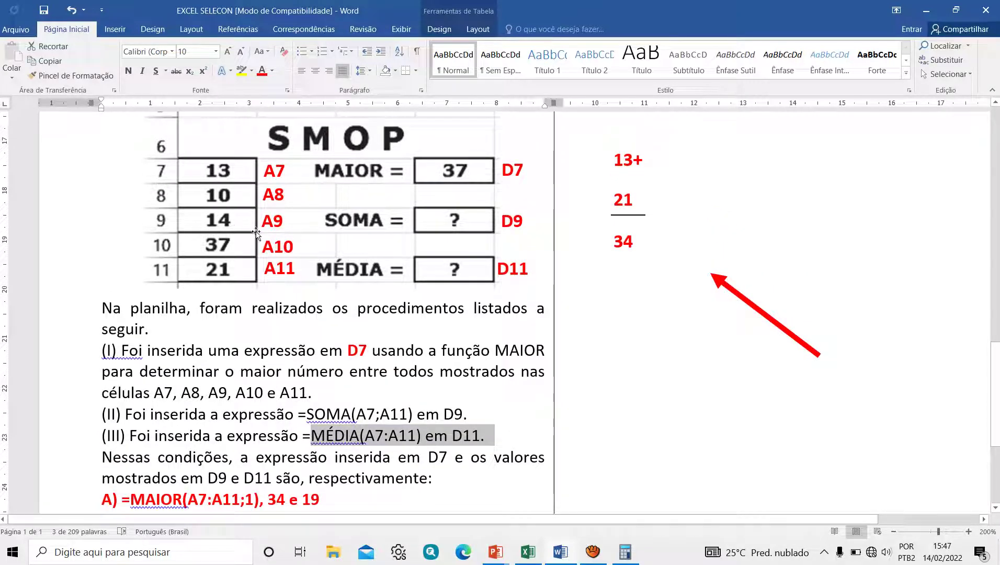
{"action": "scroll", "coordinate": [269, 378], "scroll_direction": "down", "scroll_amount": 1}
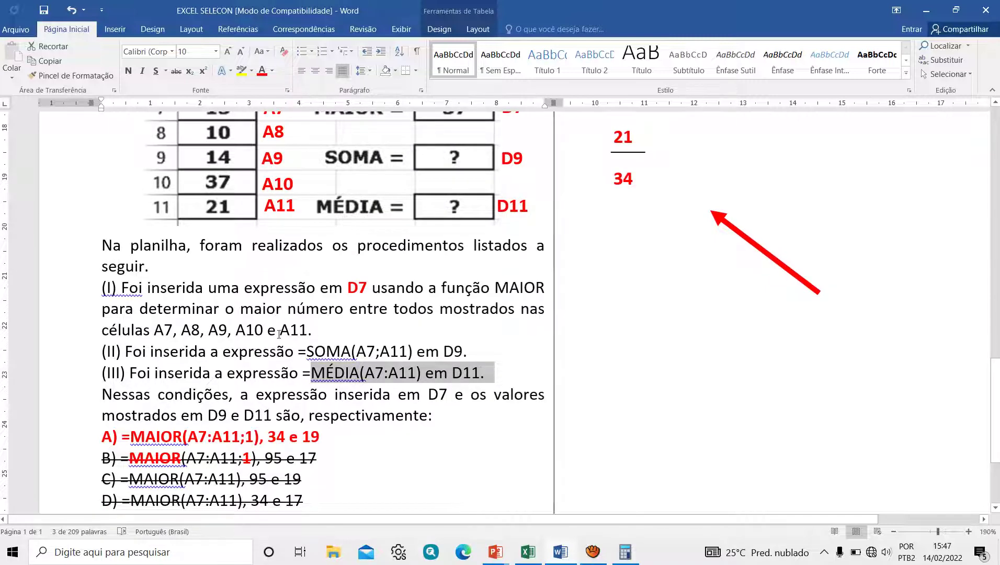
{"action": "scroll", "coordinate": [279, 335], "scroll_direction": "up", "scroll_amount": 2}
{"action": "scroll", "coordinate": [279, 334], "scroll_direction": "up", "scroll_amount": 3}
{"action": "scroll", "coordinate": [280, 334], "scroll_direction": "down", "scroll_amount": 3, "text": "ctrl"}
{"action": "scroll", "coordinate": [280, 334], "scroll_direction": "up", "scroll_amount": 5}
Review questions 01 and 02, then switch to the full-screen 'Funções do Excel' slideshow.
{"action": "scroll", "coordinate": [279, 334], "scroll_direction": "up", "scroll_amount": 1}
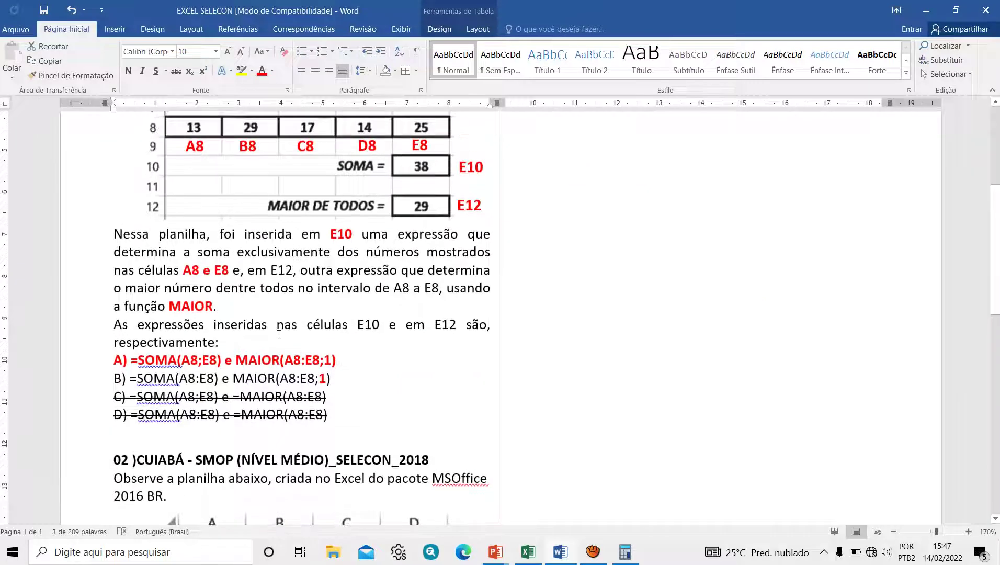
{"action": "scroll", "coordinate": [280, 333], "scroll_direction": "up", "scroll_amount": 2}
{"action": "scroll", "coordinate": [280, 334], "scroll_direction": "up", "scroll_amount": 2}
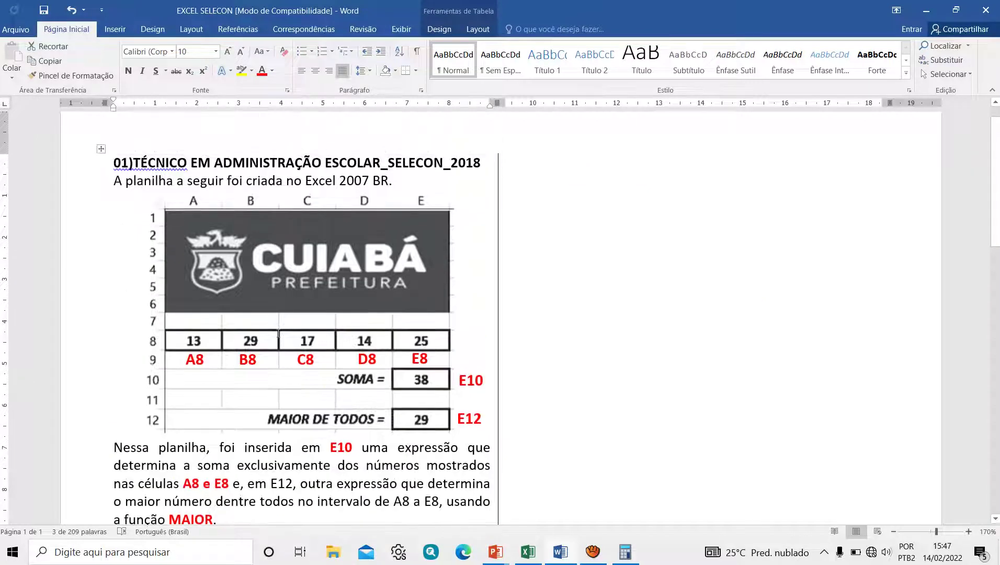
{"action": "scroll", "coordinate": [278, 333], "scroll_direction": "down", "scroll_amount": 3}
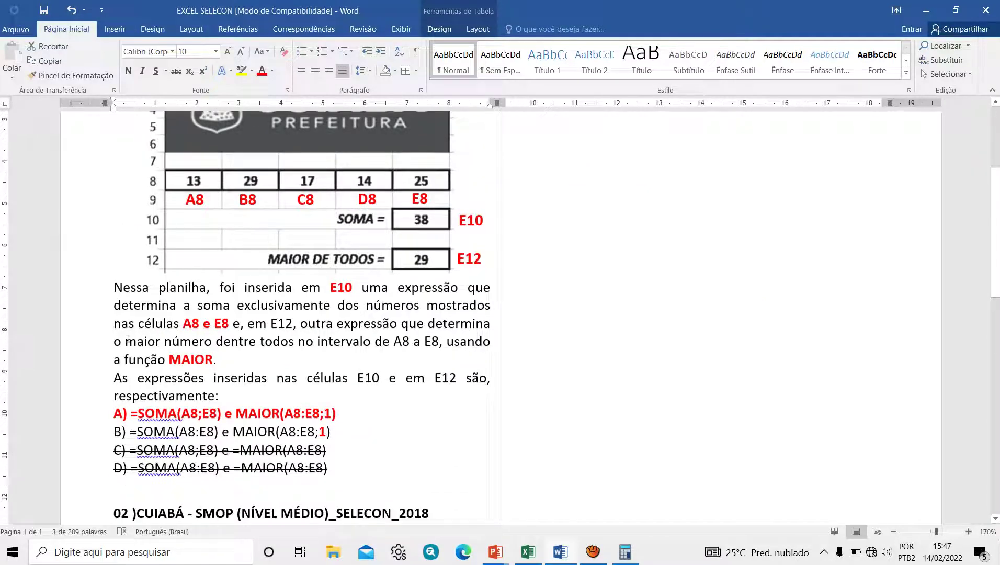
{"action": "scroll", "coordinate": [194, 334], "scroll_direction": "down", "scroll_amount": 6}
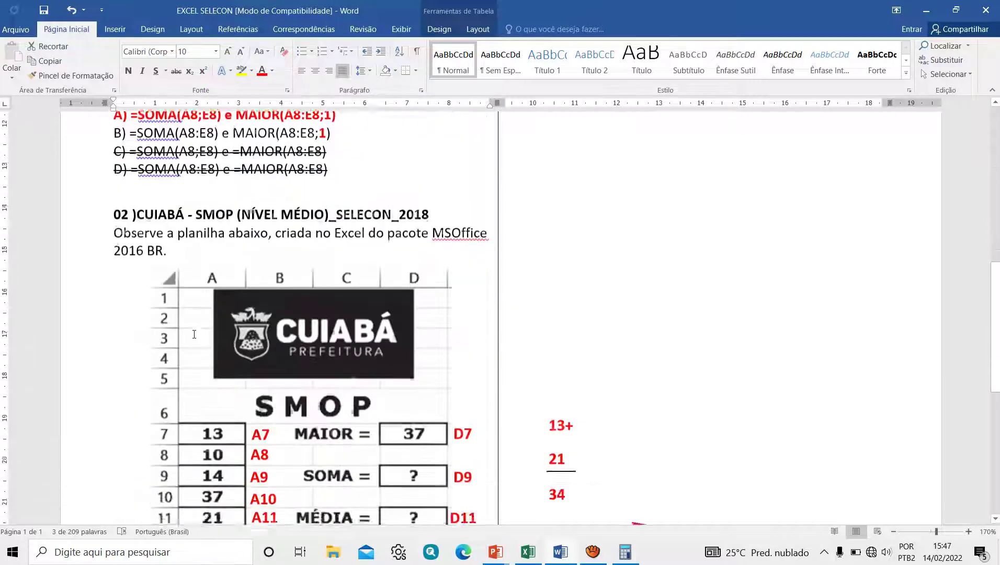
{"action": "scroll", "coordinate": [204, 329], "scroll_direction": "down", "scroll_amount": 4}
{"action": "scroll", "coordinate": [215, 325], "scroll_direction": "down", "scroll_amount": 3}
{"action": "scroll", "coordinate": [220, 323], "scroll_direction": "down", "scroll_amount": 1}
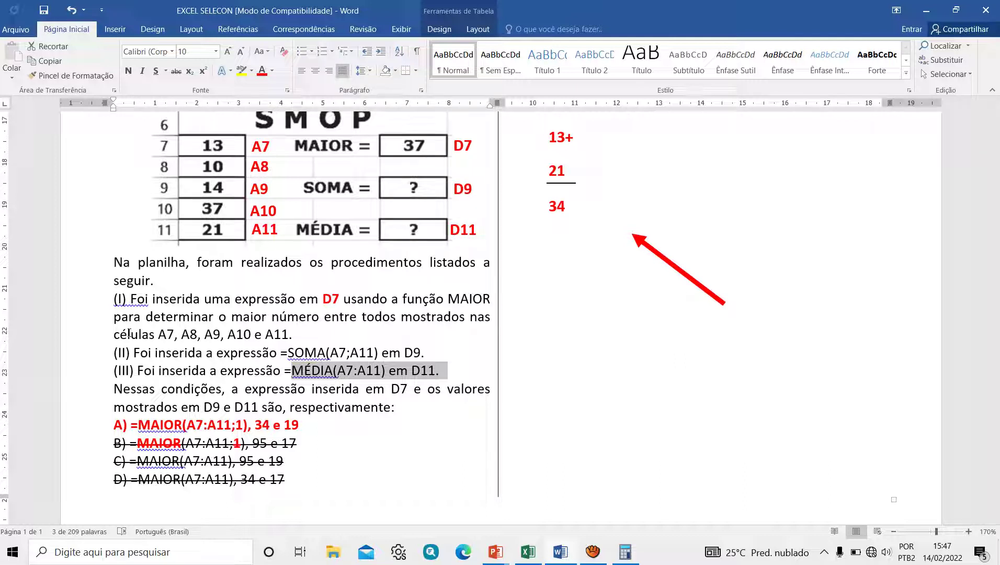
{"action": "key", "text": "alt+Tab"}
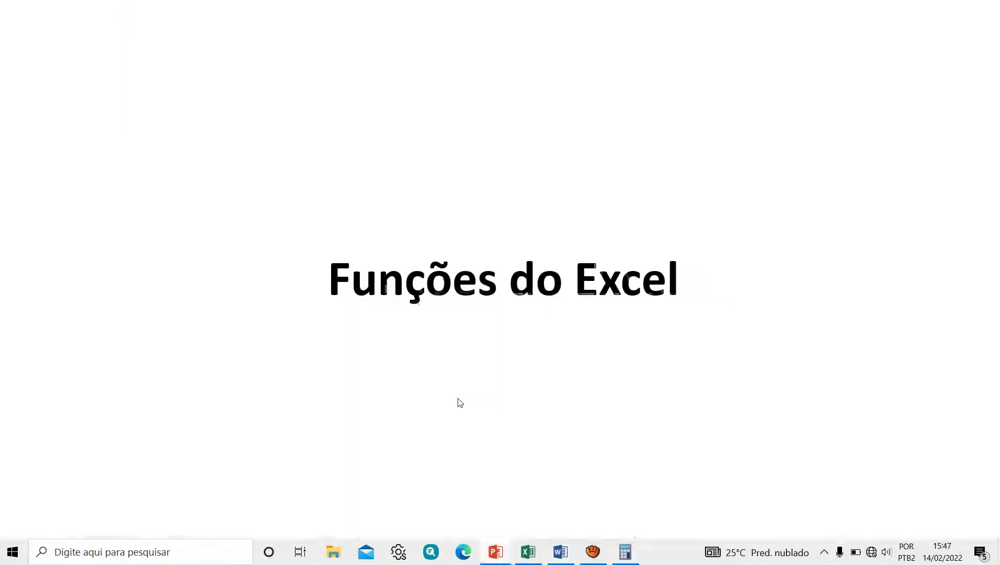